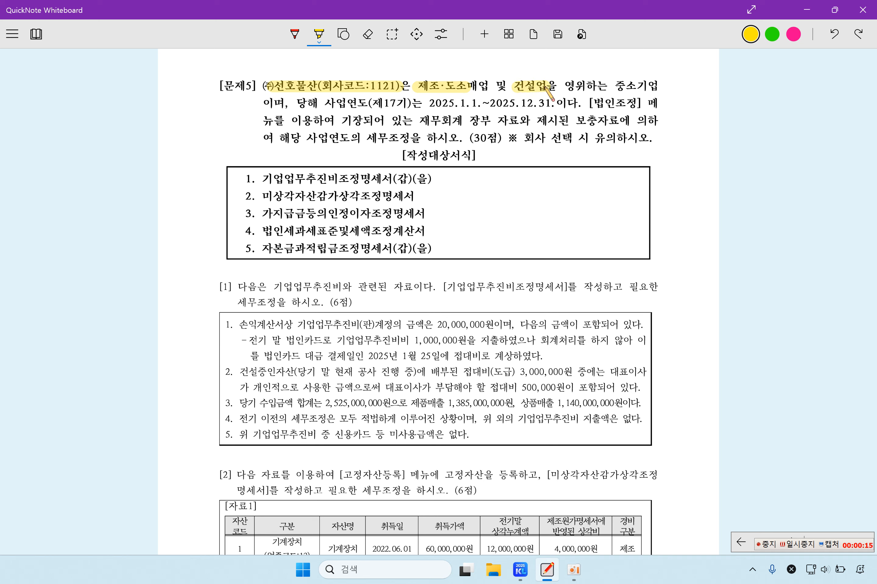
Step: Highlight 건설업, 중소기업 and the 2025.1.1~2025.12.31 fiscal year in yellow, then scroll to item [1]
{"action": "left_click_drag", "start_coordinate": [616, 86], "coordinate": [674, 86]}
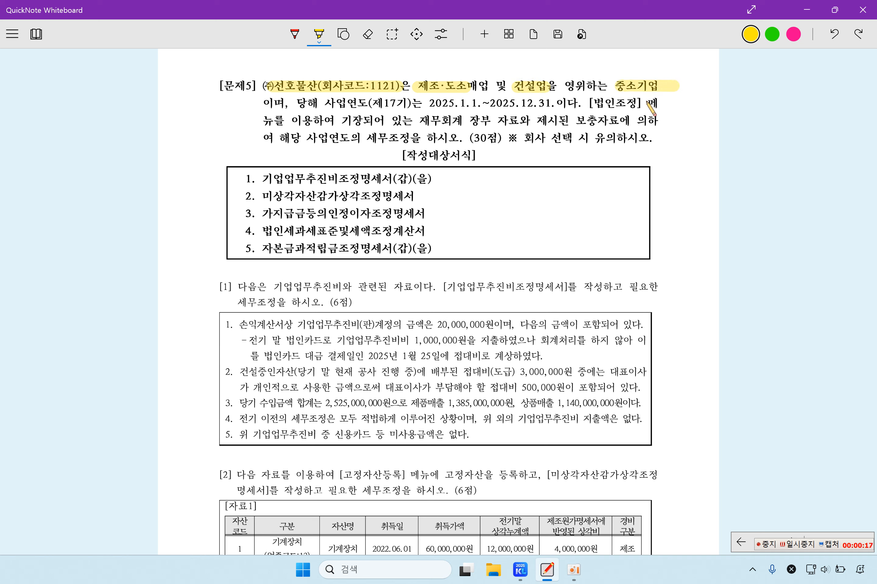
{"action": "left_click_drag", "start_coordinate": [437, 104], "coordinate": [538, 104]}
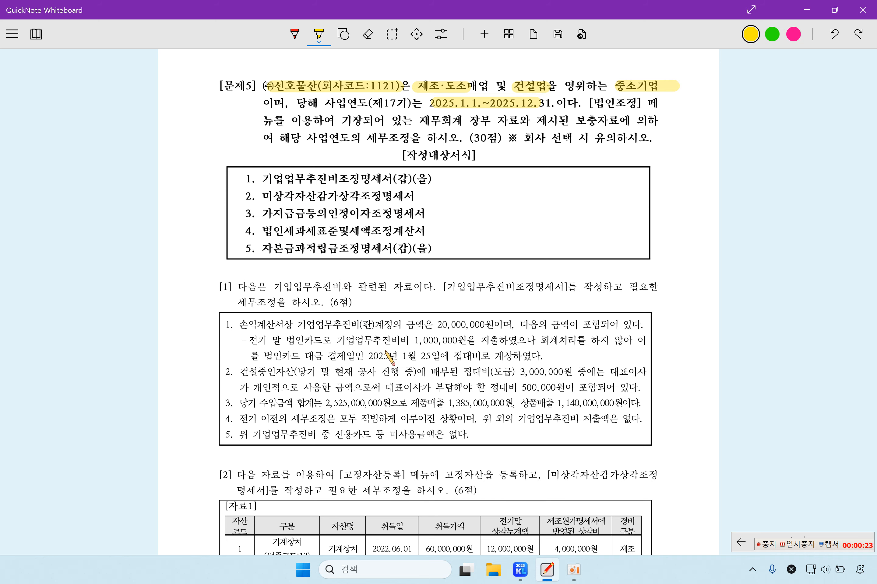
{"action": "scroll", "coordinate": [391, 360], "scroll_direction": "down", "scroll_amount": 4}
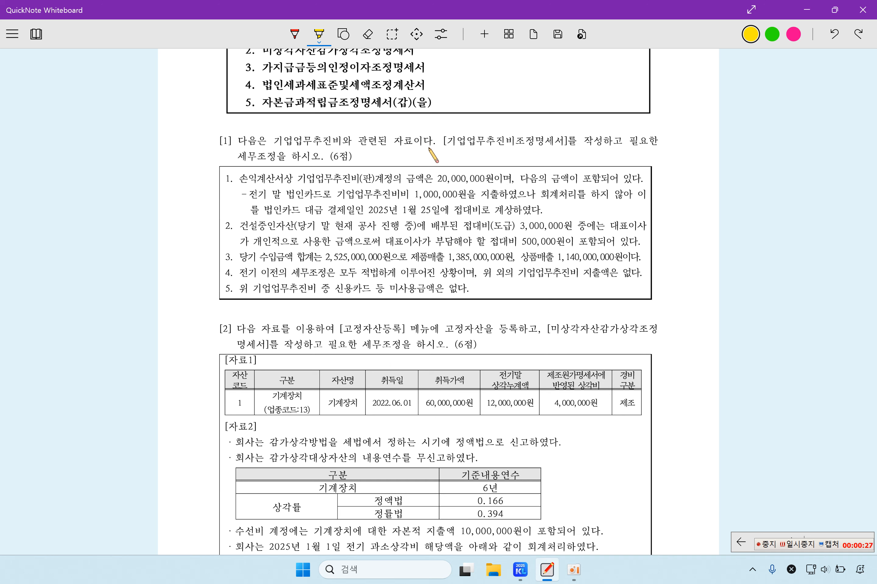
Step: Highlight 기업업무추진비조정명세서, 20,000,000원, the 1,000,000 card expense, 2025년 1월 25일 접대비로 and item 4's note
{"action": "left_click_drag", "start_coordinate": [450, 143], "coordinate": [570, 142]}
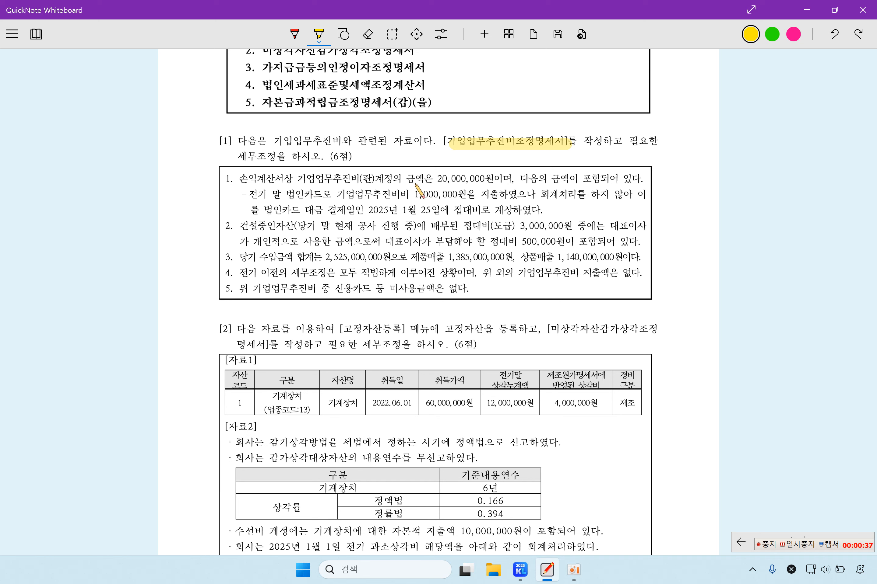
{"action": "left_click_drag", "start_coordinate": [434, 179], "coordinate": [497, 180]}
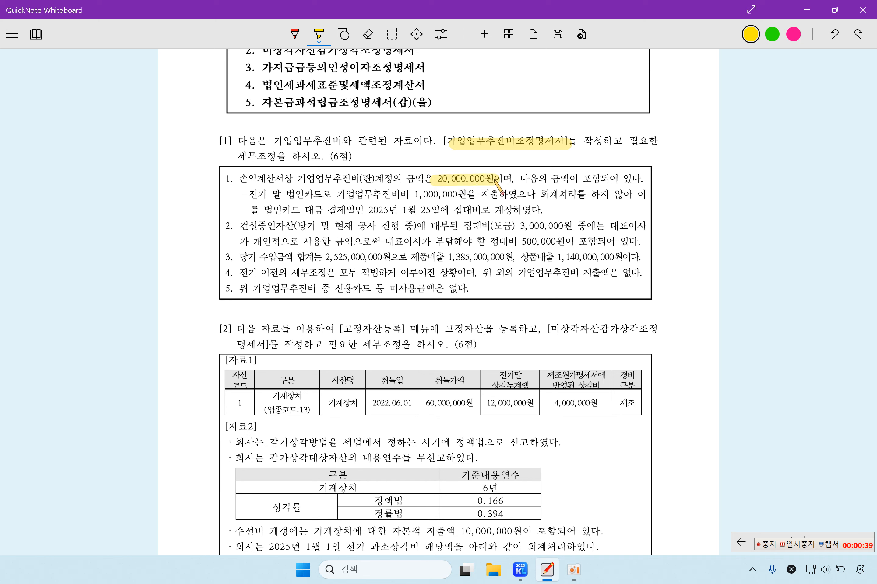
{"action": "left_click_drag", "start_coordinate": [297, 179], "coordinate": [371, 180]}
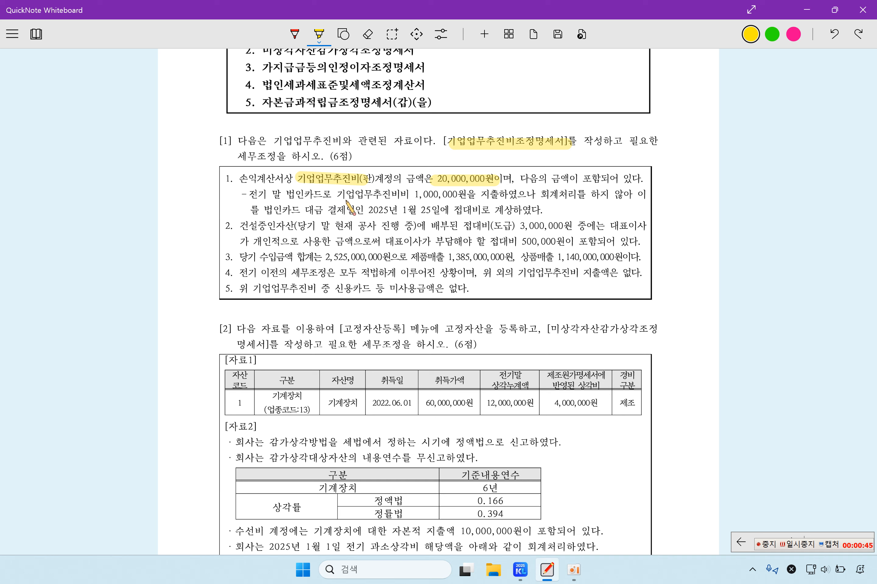
{"action": "left_click_drag", "start_coordinate": [346, 195], "coordinate": [457, 195]}
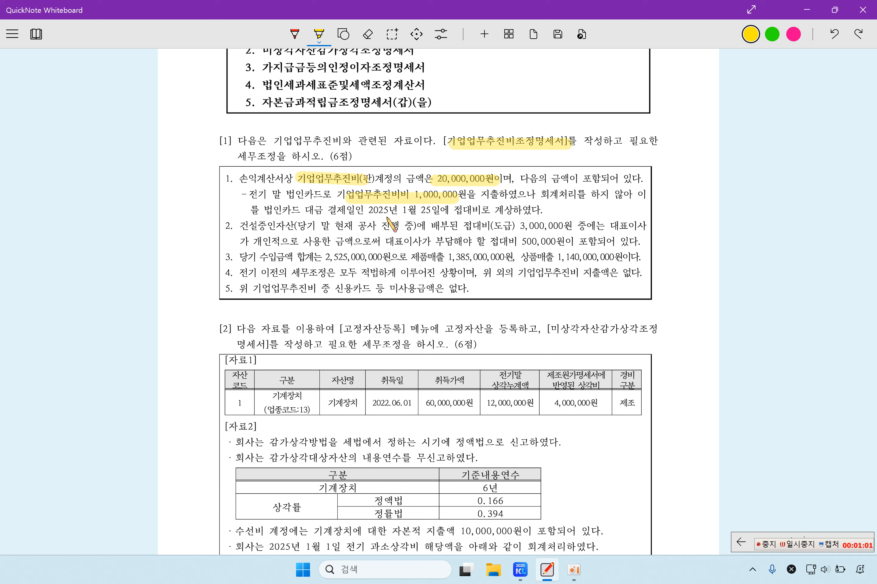
{"action": "left_click_drag", "start_coordinate": [375, 213], "coordinate": [504, 211]}
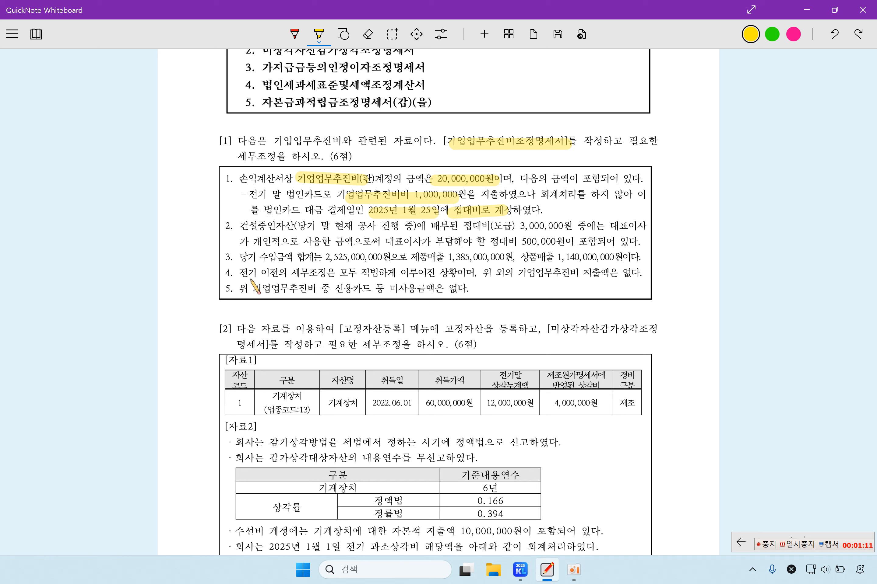
{"action": "left_click_drag", "start_coordinate": [247, 272], "coordinate": [377, 275]}
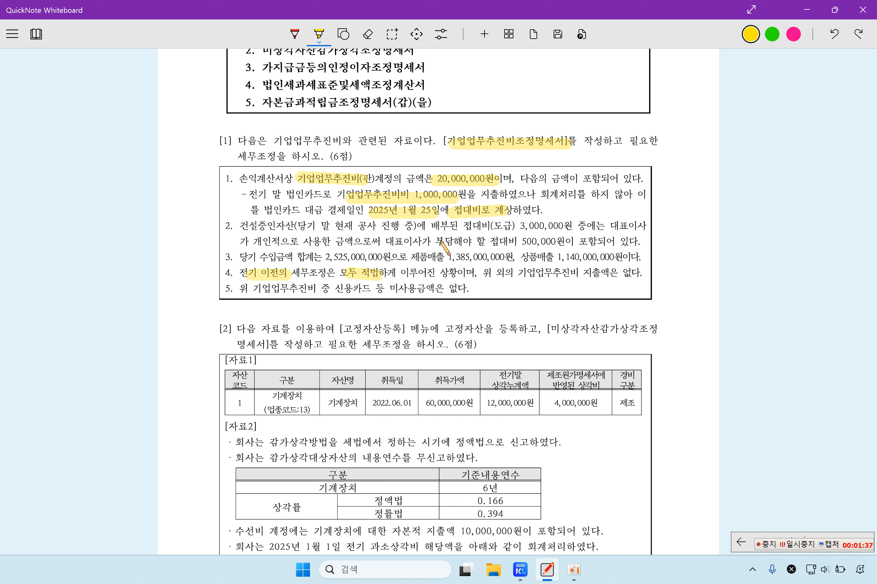
{"action": "key", "text": "super+F20"}
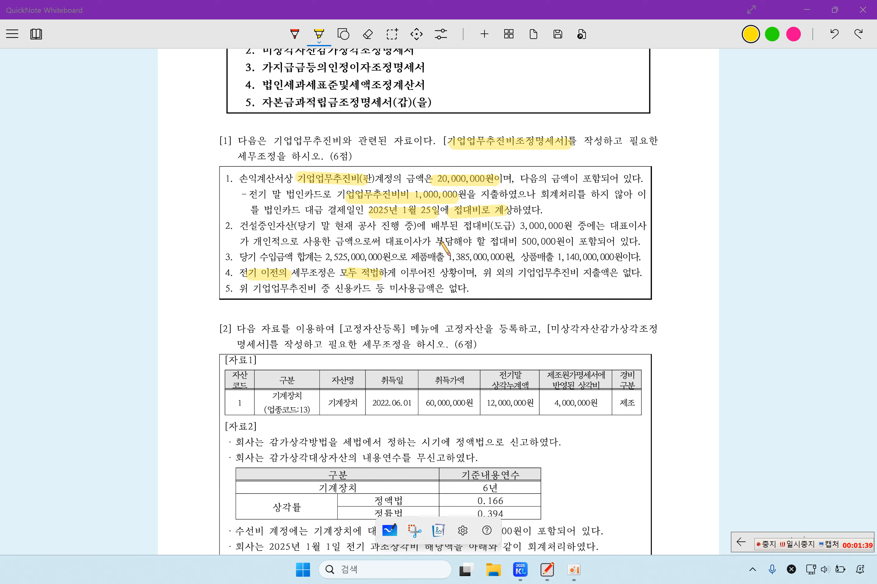
Step: Circle 접대비로 in item 1 with the red pen
{"action": "left_click", "coordinate": [295, 34]}
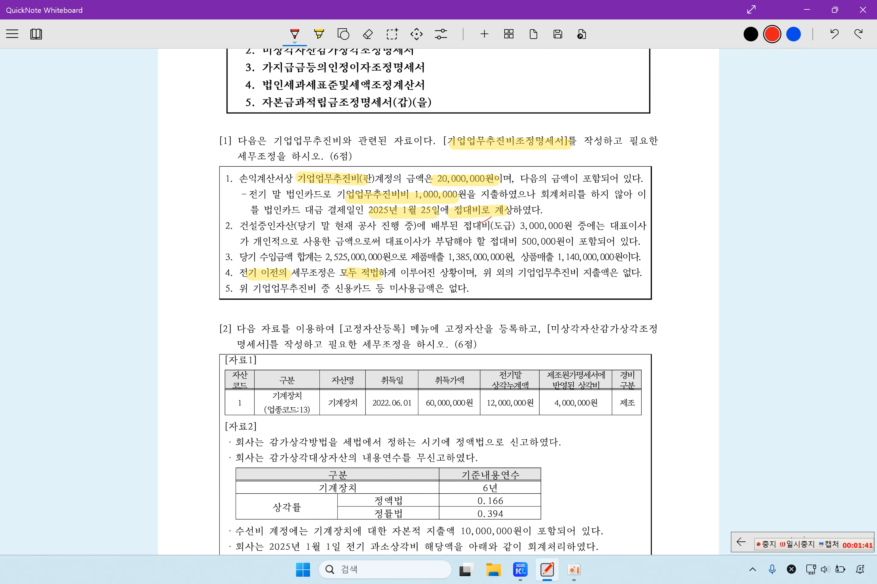
{"action": "left_click_drag", "start_coordinate": [480, 224], "coordinate": [489, 213]}
Step: Open KcLep's 기업업무추진비조정명세서 and load the 3,000,000 and 20,000,000 account amounts
{"action": "left_click", "coordinate": [520, 475]}
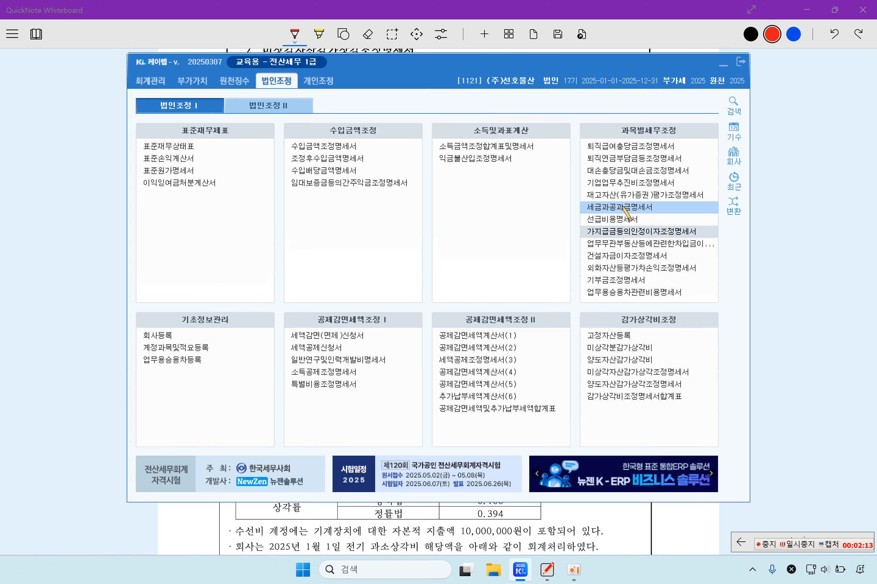
{"action": "left_click", "coordinate": [626, 183]}
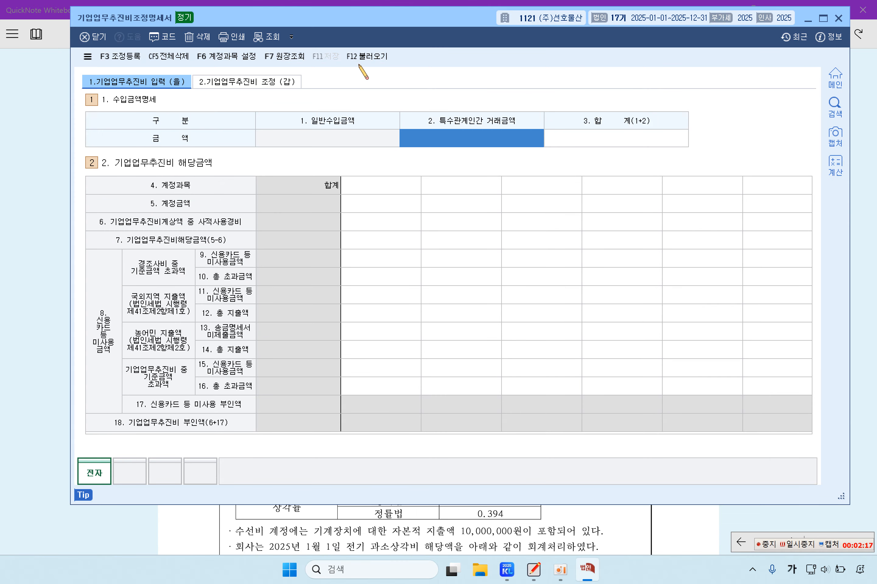
{"action": "left_click", "coordinate": [372, 60]}
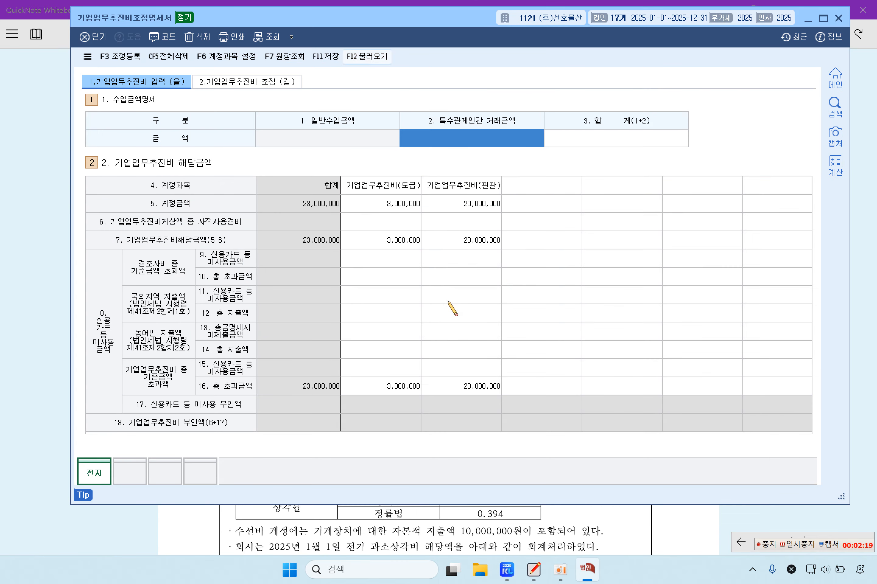
{"action": "left_click", "coordinate": [442, 299]}
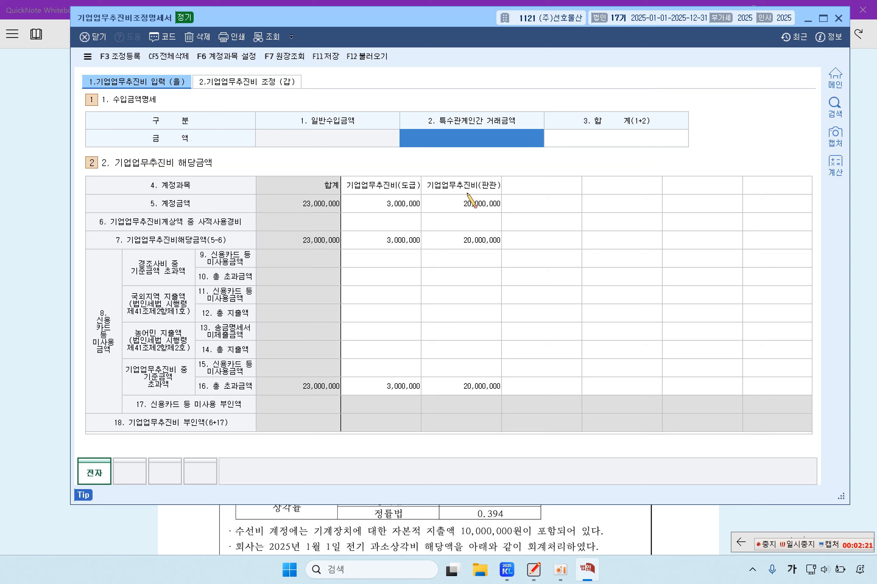
{"action": "left_click", "coordinate": [477, 205]}
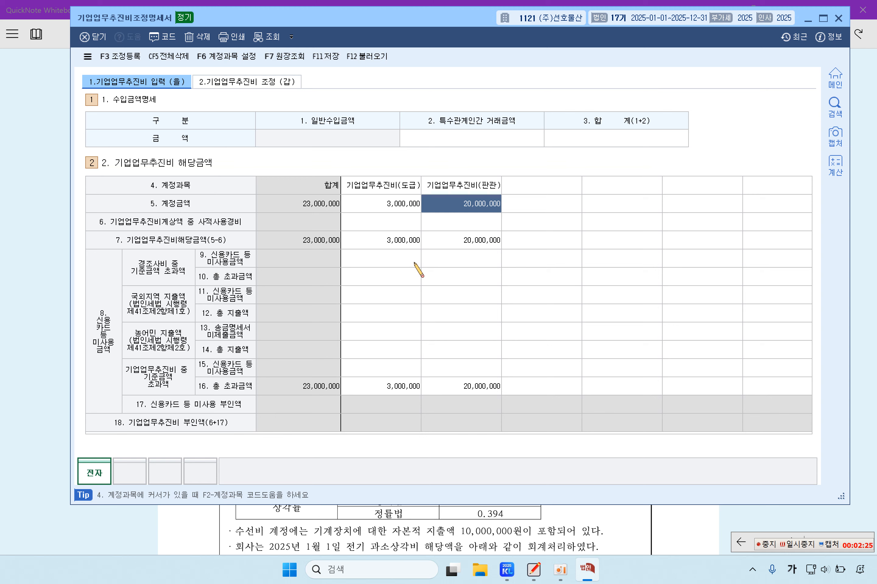
{"action": "left_click", "coordinate": [39, 234]}
Step: Re-enter the 판관 entertainment amount as 19,000,000, bringing the total to 22,000,000
{"action": "left_click", "coordinate": [587, 569]}
{"action": "type", "text": "19"}
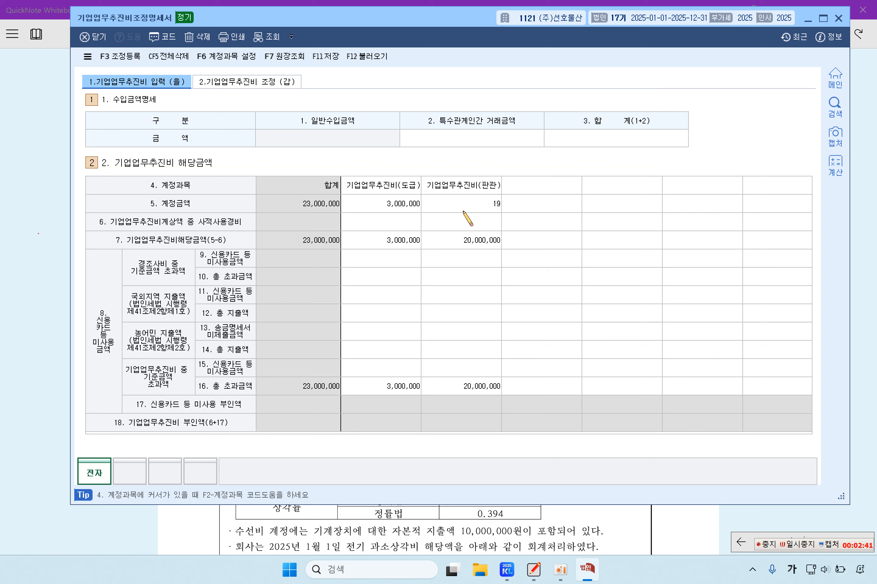
{"action": "left_click", "coordinate": [467, 218]}
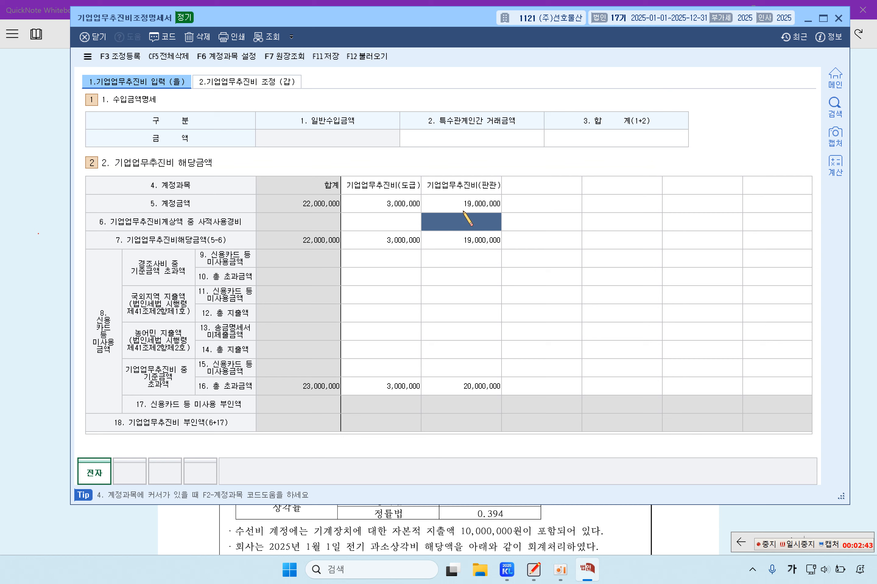
{"action": "left_click", "coordinate": [130, 57]}
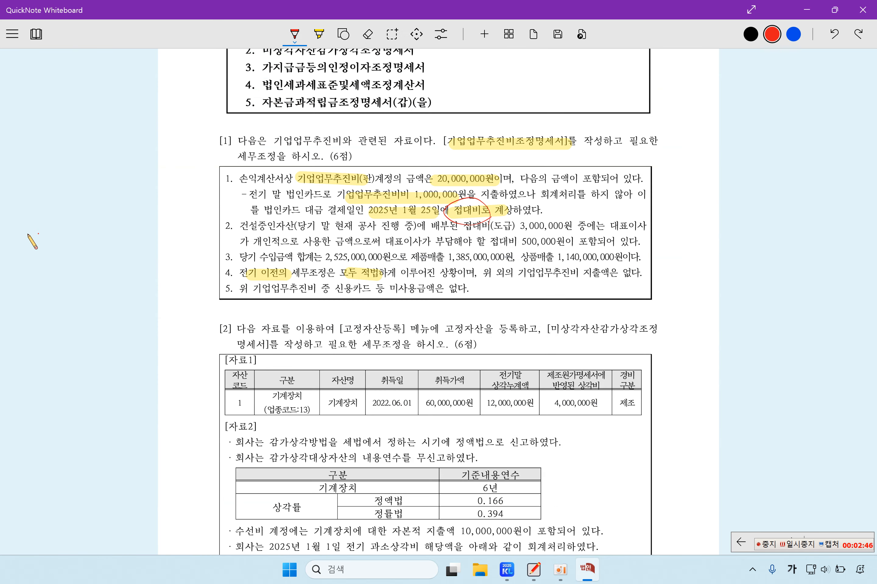
{"action": "left_click", "coordinate": [28, 234]}
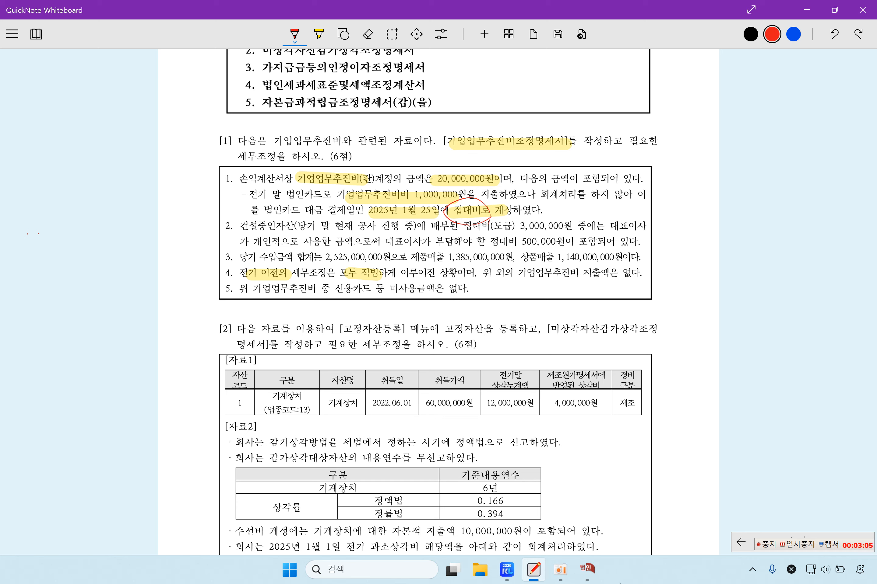
Step: Enter 전기 기업업무추진비 as the item name in the first 익금산입 adjustment row
{"action": "left_click", "coordinate": [528, 494]}
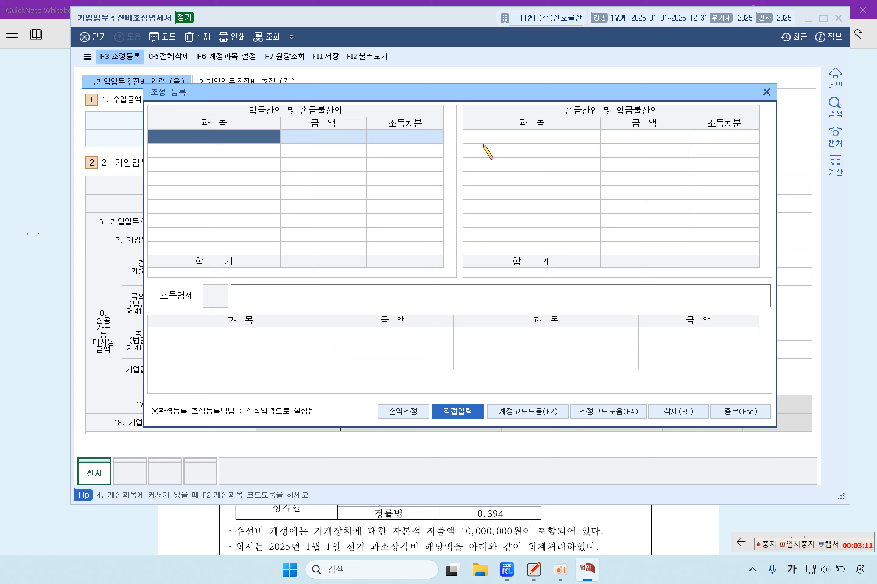
{"action": "left_click", "coordinate": [496, 139]}
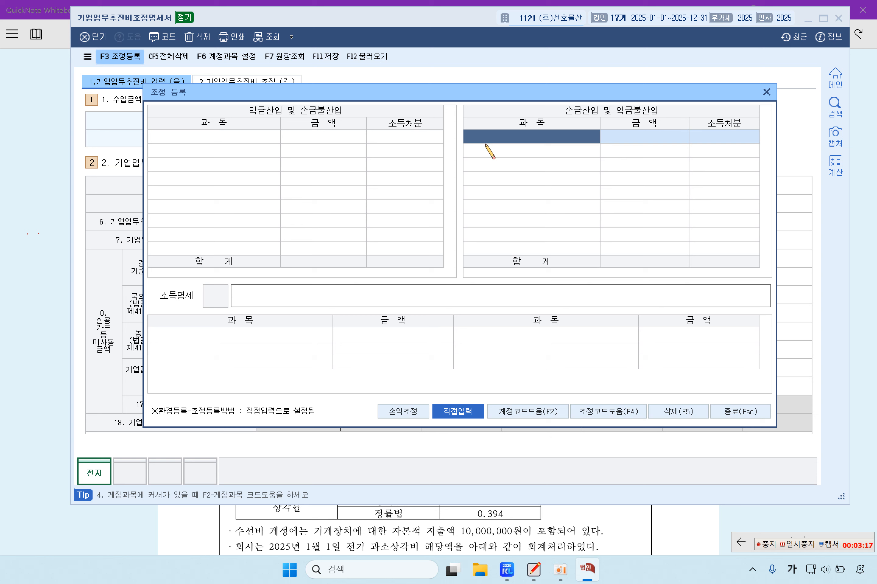
{"action": "left_click", "coordinate": [268, 136]}
{"action": "type", "text": "전기 "}
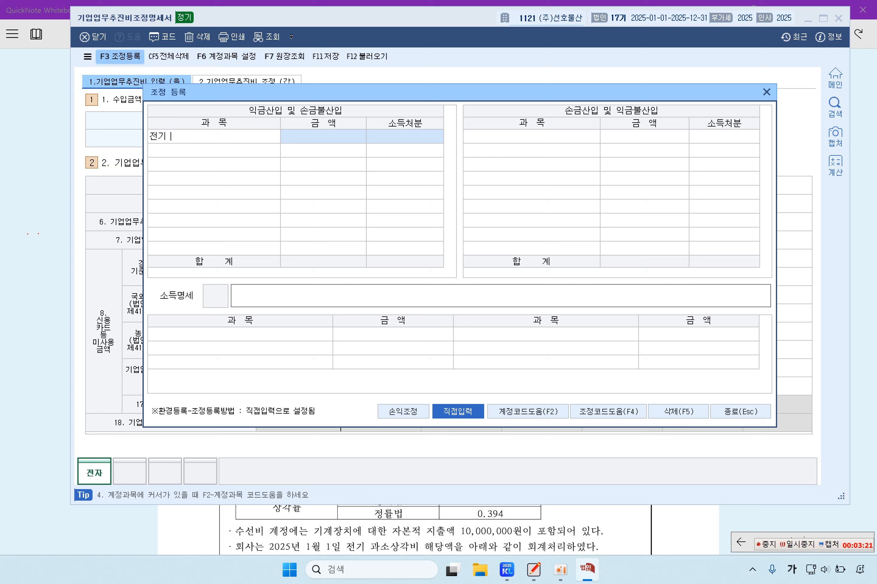
{"action": "type", "text": "기업"}
{"action": "key", "text": "BackSpace"}
{"action": "key", "text": "BackSpace"}
{"action": "key", "text": "BackSpace"}
{"action": "type", "text": "접대비"}
{"action": "key", "text": "BackSpace"}
{"action": "key", "text": "BackSpace"}
{"action": "key", "text": "BackSpace"}
{"action": "type", "text": "기어"}
{"action": "type", "text": "업업"}
{"action": "type", "text": "무추진비"}
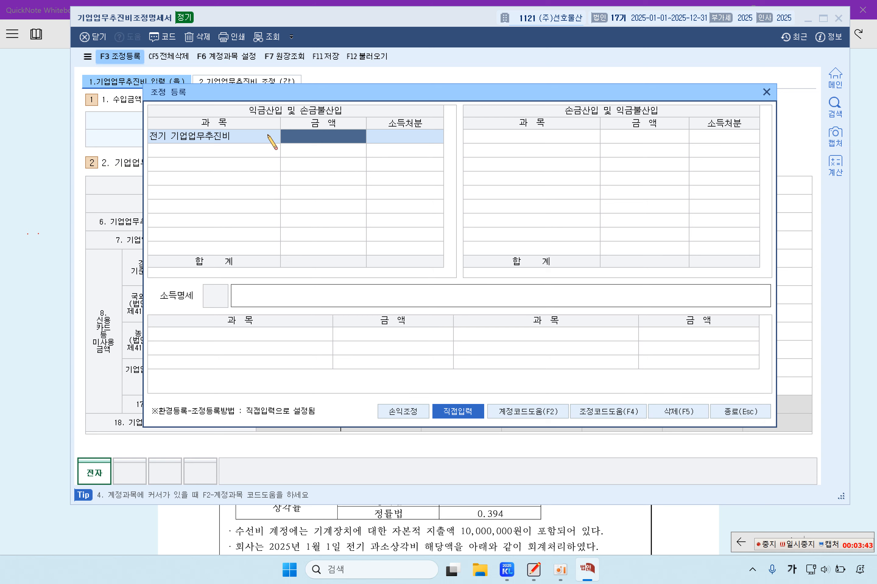
Step: Give that item 1,000,000 with 유보감소 disposal and close 조정 등록
{"action": "type", "text": "1000000"}
{"action": "key", "text": "Return"}
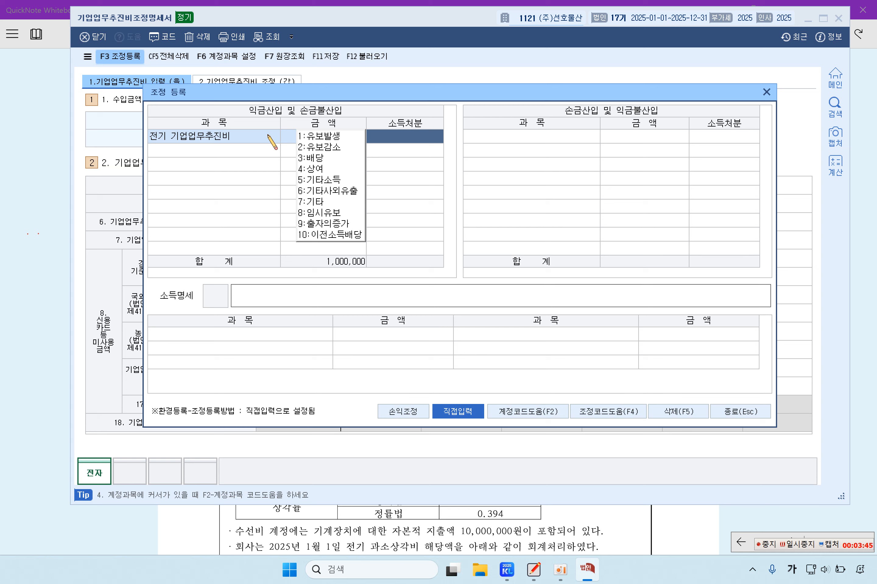
{"action": "left_click", "coordinate": [319, 147]}
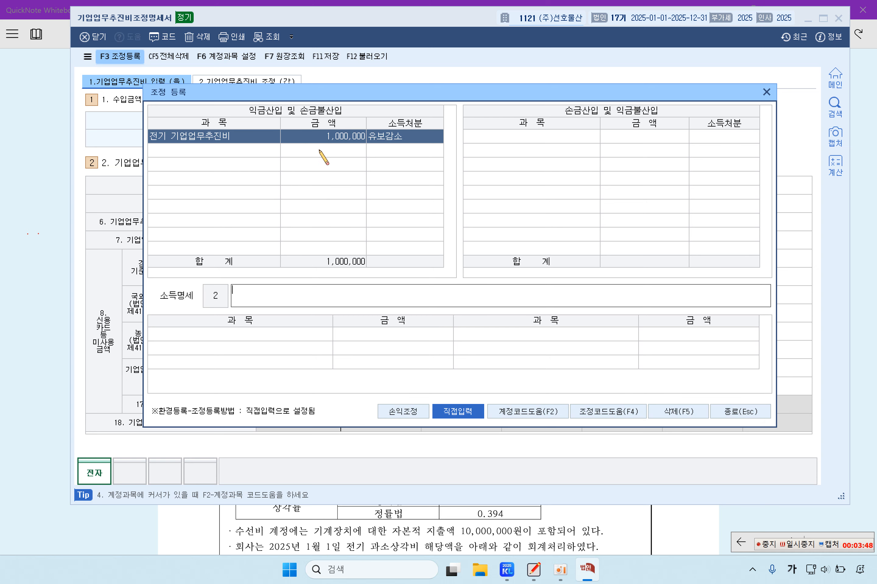
{"action": "left_click", "coordinate": [247, 150]}
{"action": "left_click", "coordinate": [246, 138]}
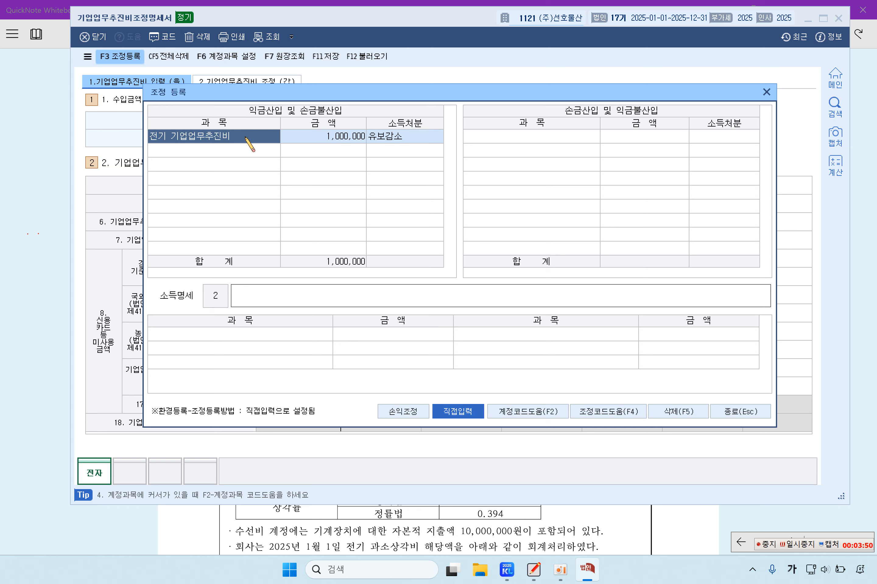
{"action": "left_click", "coordinate": [792, 544]}
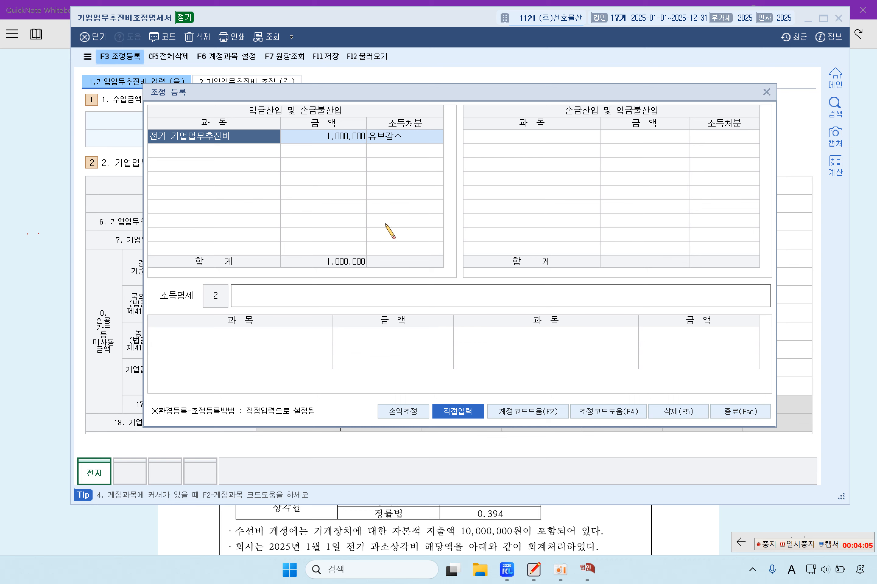
Step: Close 조정 등록 and review the adjusted 판관 amount and its deductible entertainment figure
{"action": "left_click", "coordinate": [728, 411]}
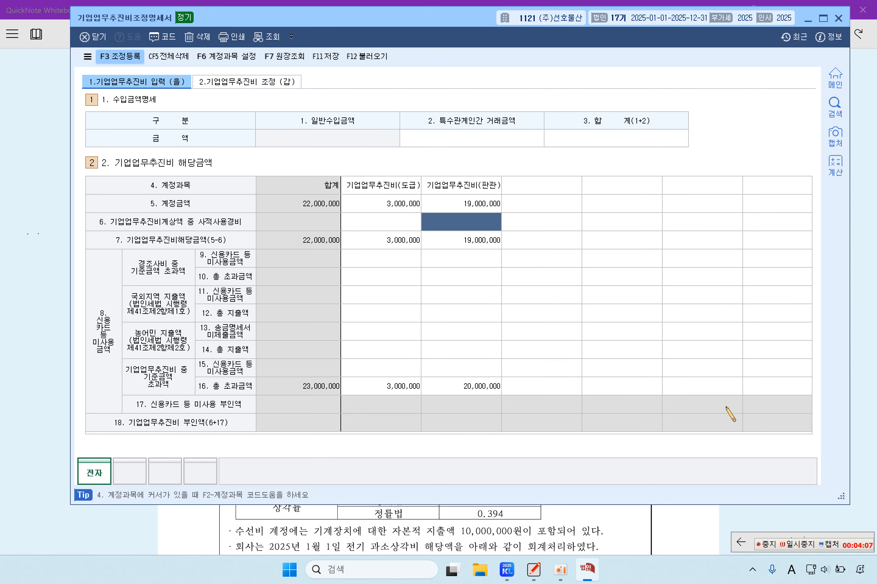
{"action": "left_click", "coordinate": [468, 201]}
{"action": "left_click", "coordinate": [478, 246]}
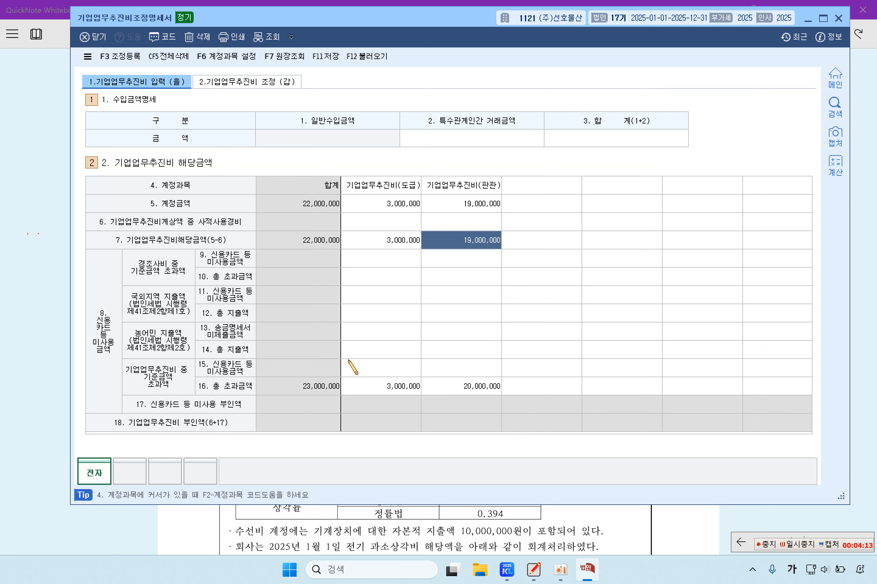
{"action": "left_click", "coordinate": [55, 314]}
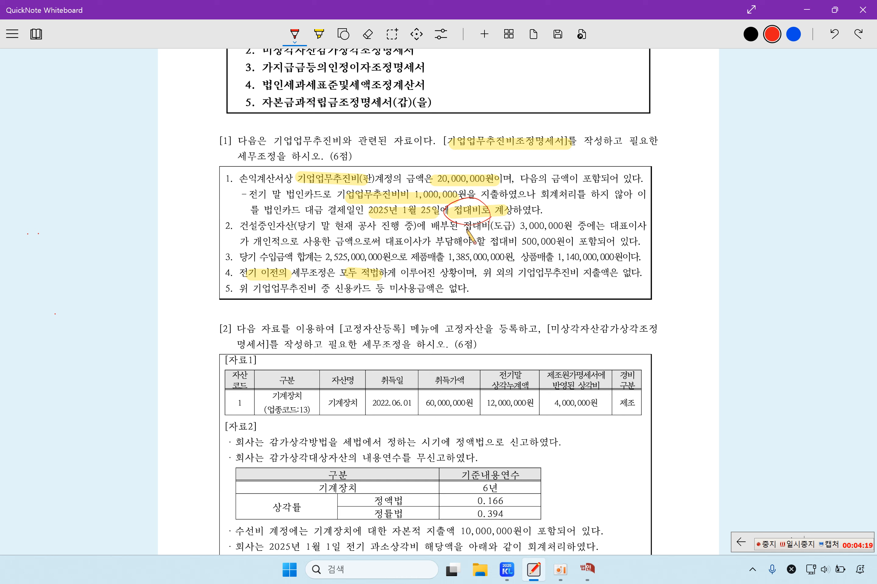
Step: Underline 접대비(도급) in red on the problem sheet, then erase the mark
{"action": "left_click_drag", "start_coordinate": [466, 229], "coordinate": [517, 229]}
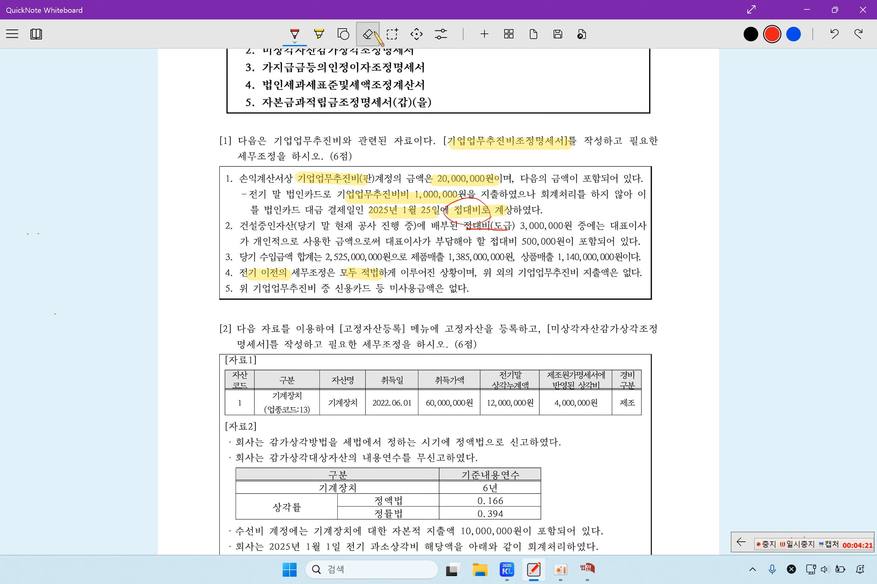
{"action": "left_click", "coordinate": [367, 34]}
{"action": "left_click_drag", "start_coordinate": [468, 229], "coordinate": [512, 229]}
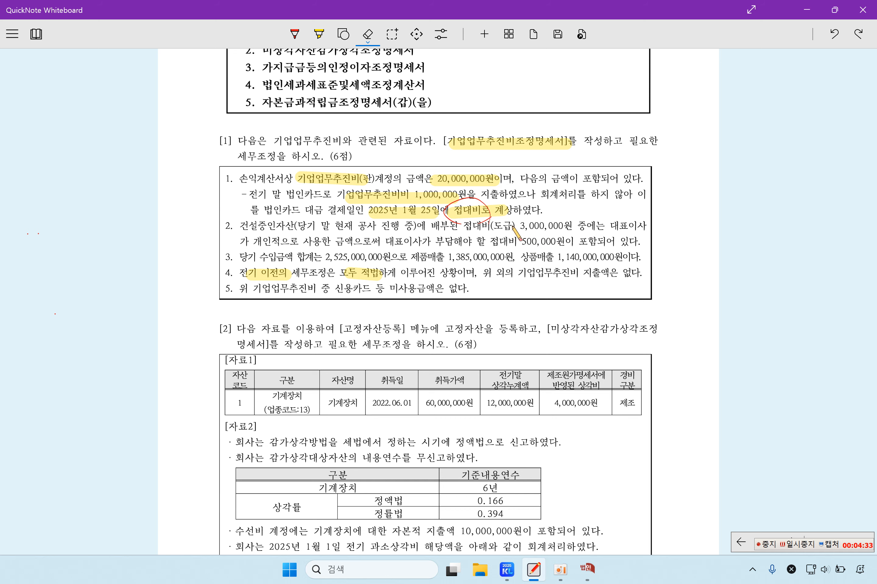
Step: Check the 3,000,000 도급 contract entertainment amount in the statement against the problem sheet
{"action": "left_click", "coordinate": [587, 569]}
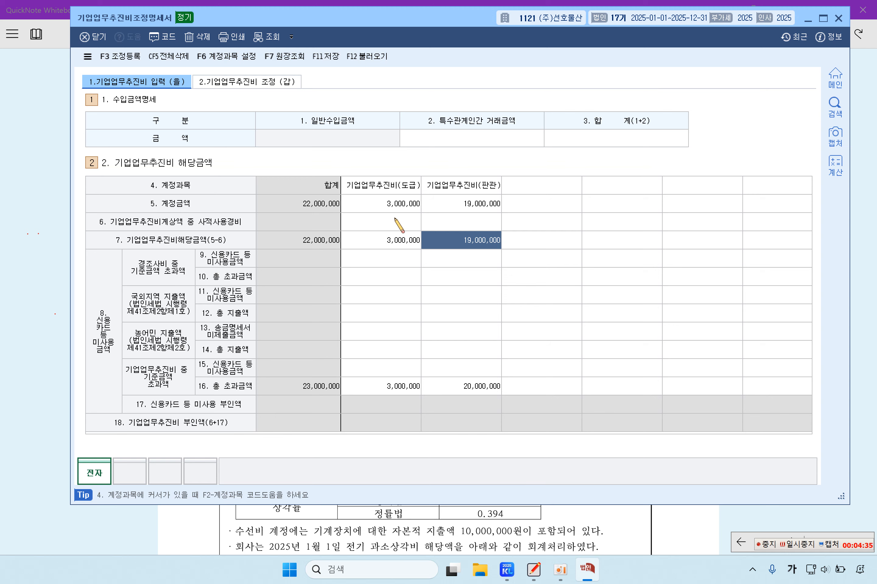
{"action": "left_click", "coordinate": [394, 191]}
{"action": "left_click", "coordinate": [393, 209]}
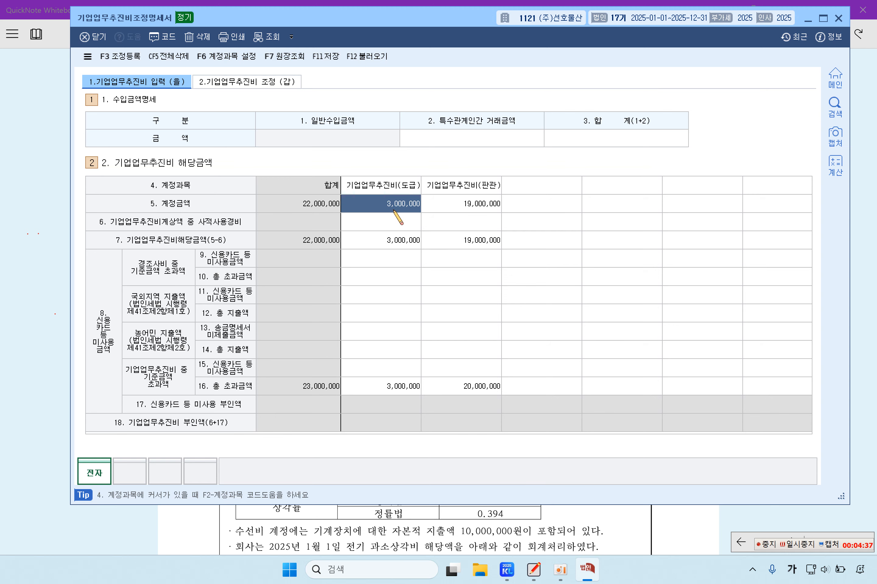
{"action": "left_click", "coordinate": [59, 227]}
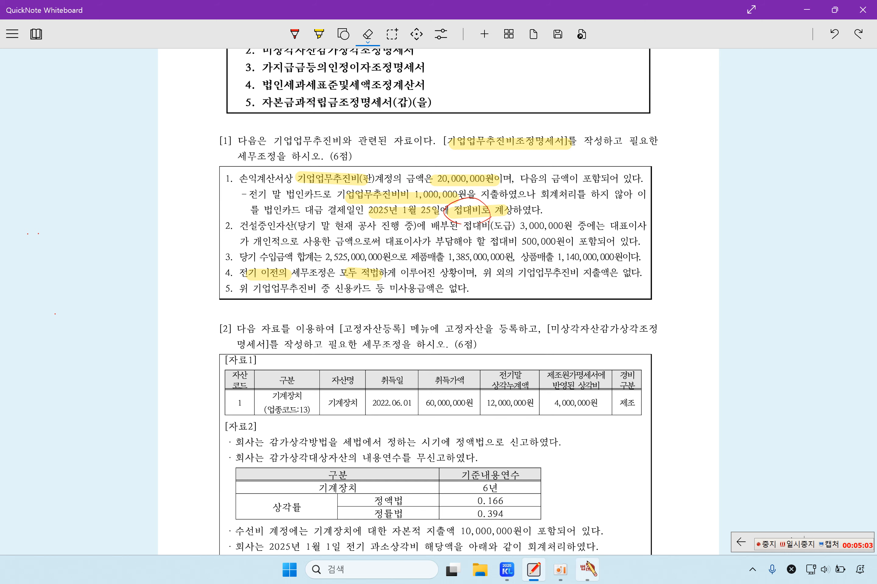
{"action": "left_click", "coordinate": [587, 569]}
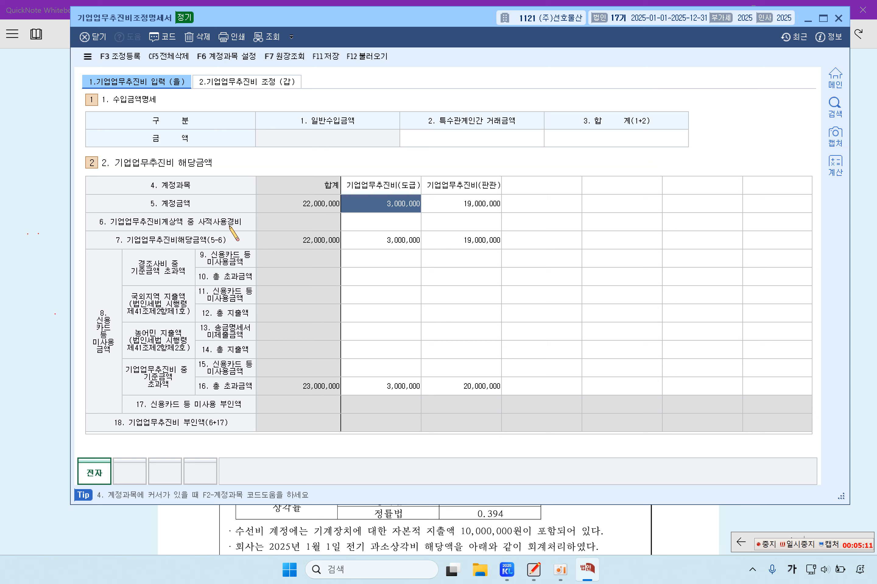
Step: Enter 500,000 of private-use expense under 도급 and reopen 조정 등록 to review adjustments
{"action": "left_click", "coordinate": [399, 229]}
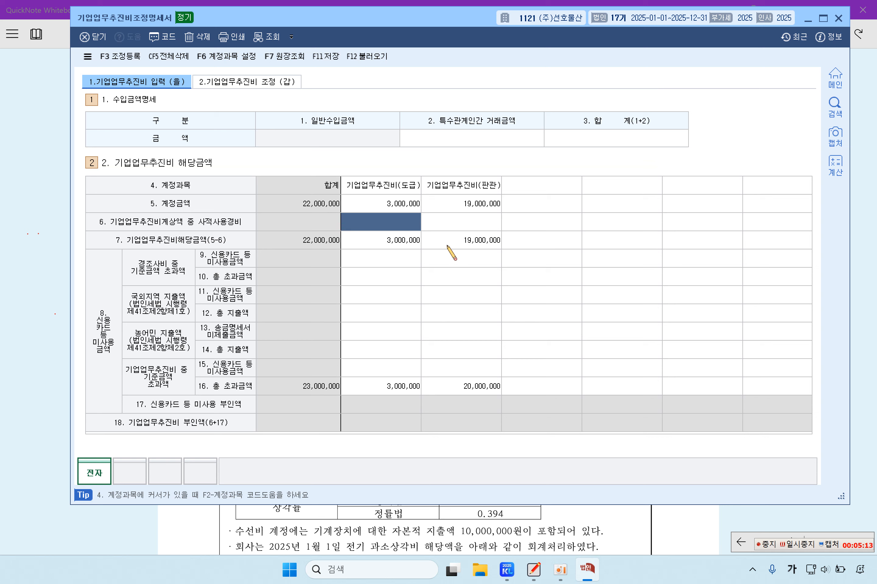
{"action": "type", "text": "50"}
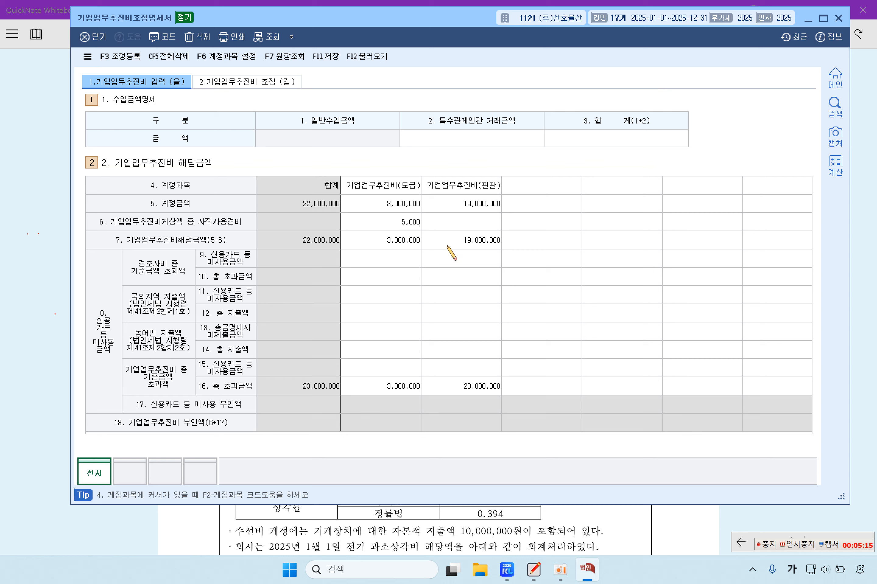
{"action": "type", "text": "0,000"}
{"action": "key", "text": "Return"}
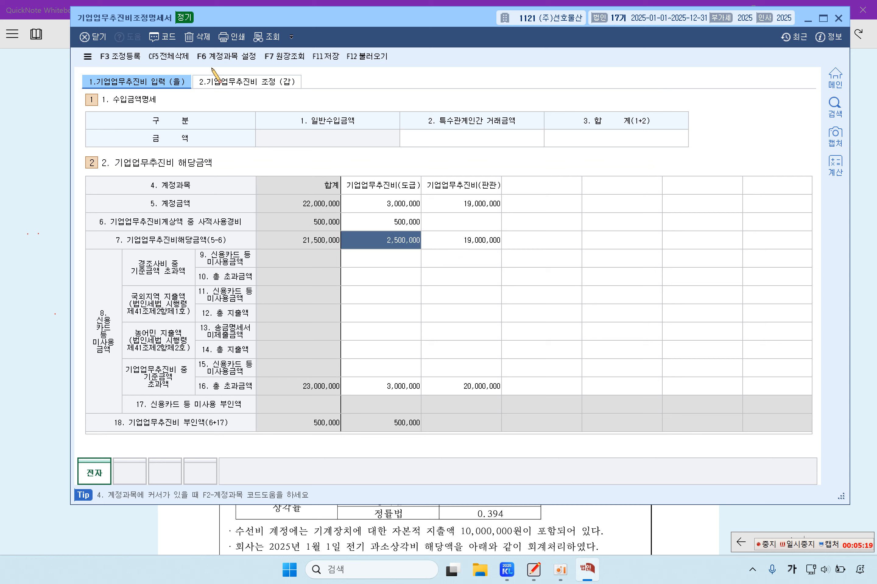
{"action": "left_click", "coordinate": [134, 60]}
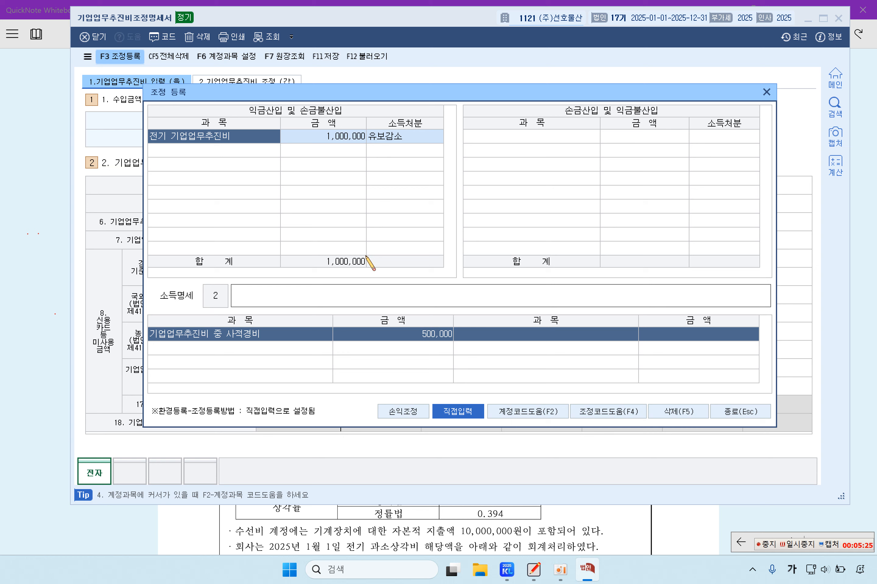
{"action": "left_click", "coordinate": [240, 152]}
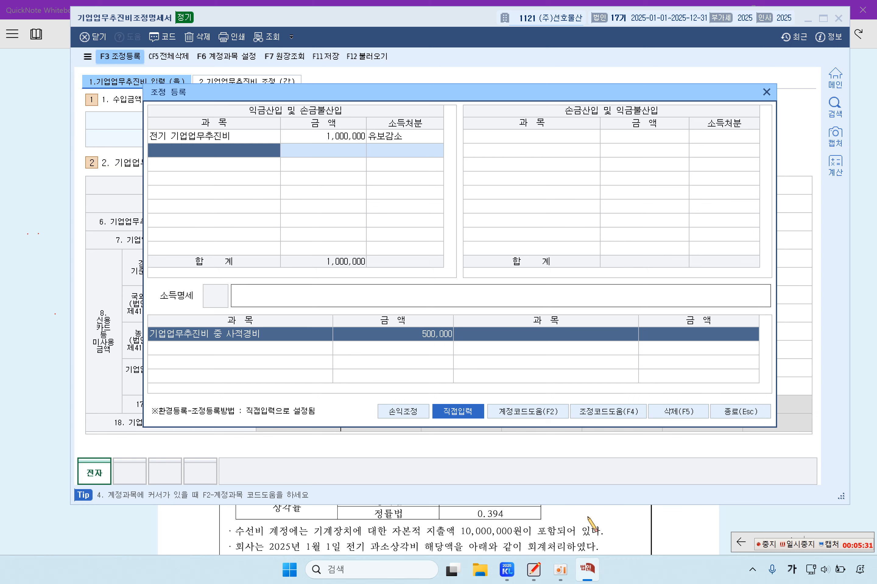
{"action": "left_click", "coordinate": [798, 545]}
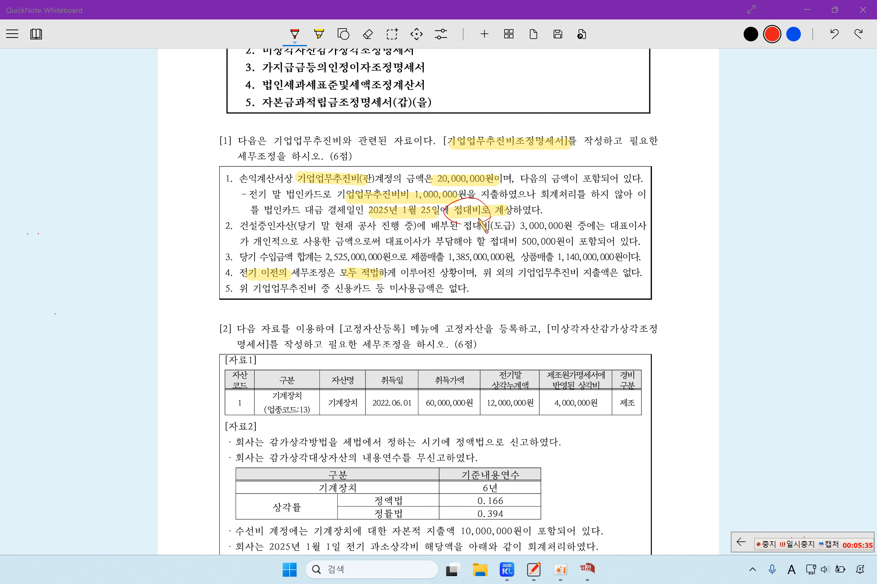
Step: On the handwritten page, highlight 회사, the tax-law heading, both 건설중인자산 entries, 이익잉여금 500,000 and 대표이사
{"action": "left_click", "coordinate": [794, 536]}
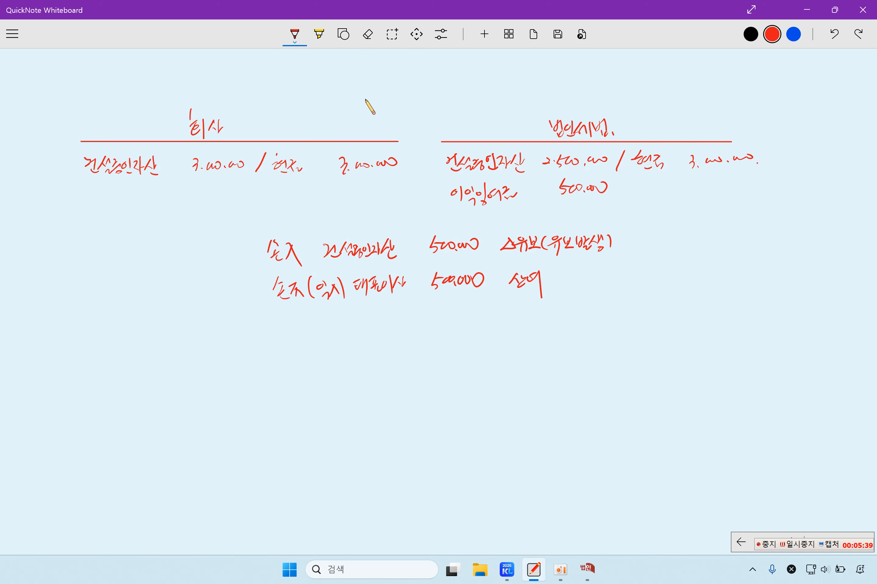
{"action": "left_click", "coordinate": [320, 36]}
{"action": "left_click_drag", "start_coordinate": [178, 127], "coordinate": [222, 128]}
{"action": "left_click_drag", "start_coordinate": [106, 164], "coordinate": [239, 163]}
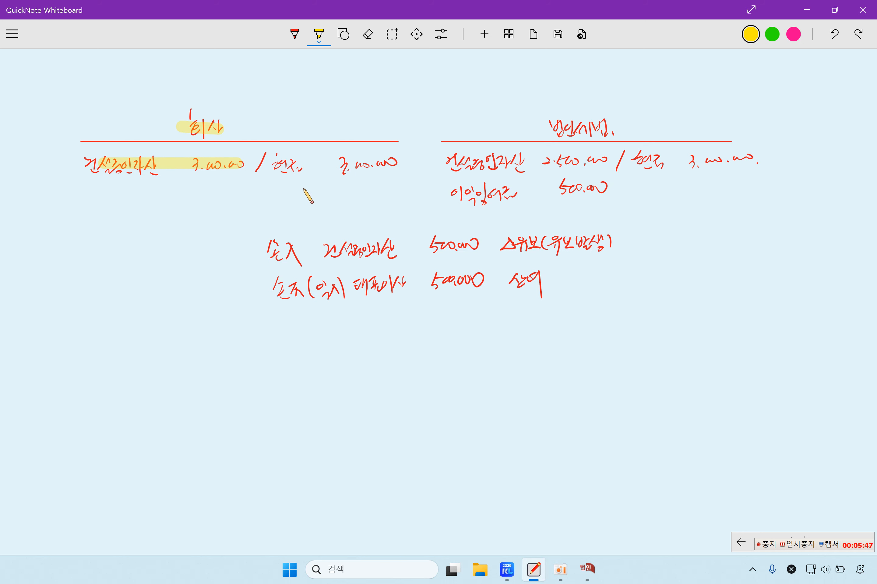
{"action": "left_click_drag", "start_coordinate": [554, 134], "coordinate": [610, 132]}
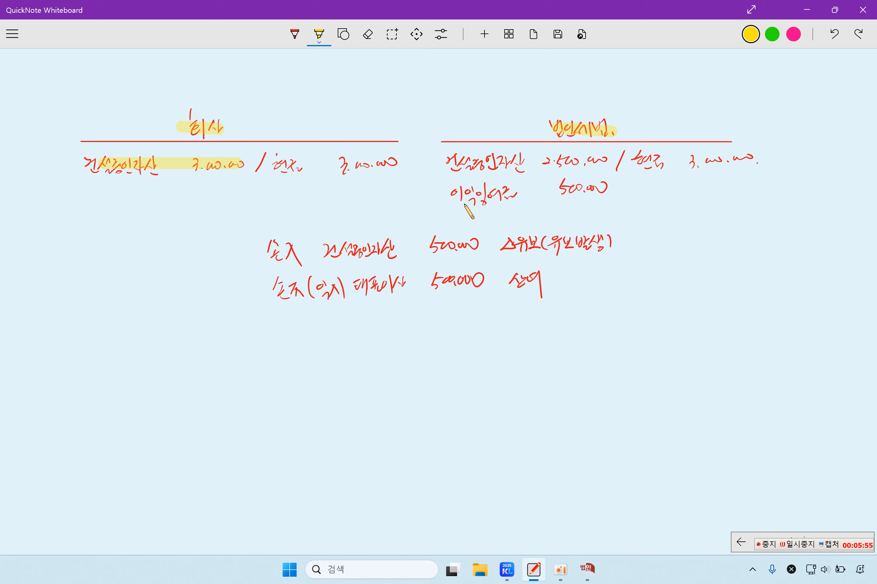
{"action": "left_click_drag", "start_coordinate": [354, 284], "coordinate": [404, 286]}
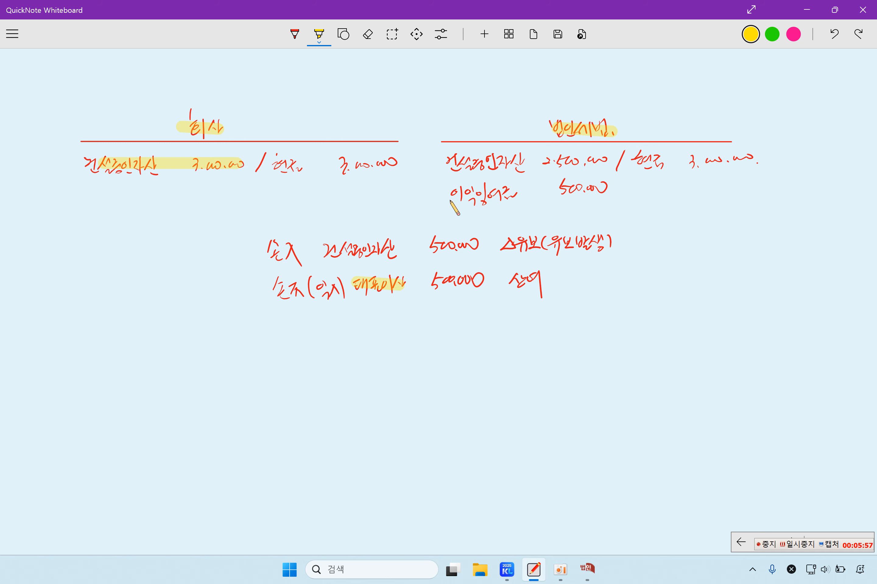
{"action": "left_click_drag", "start_coordinate": [447, 194], "coordinate": [604, 193]}
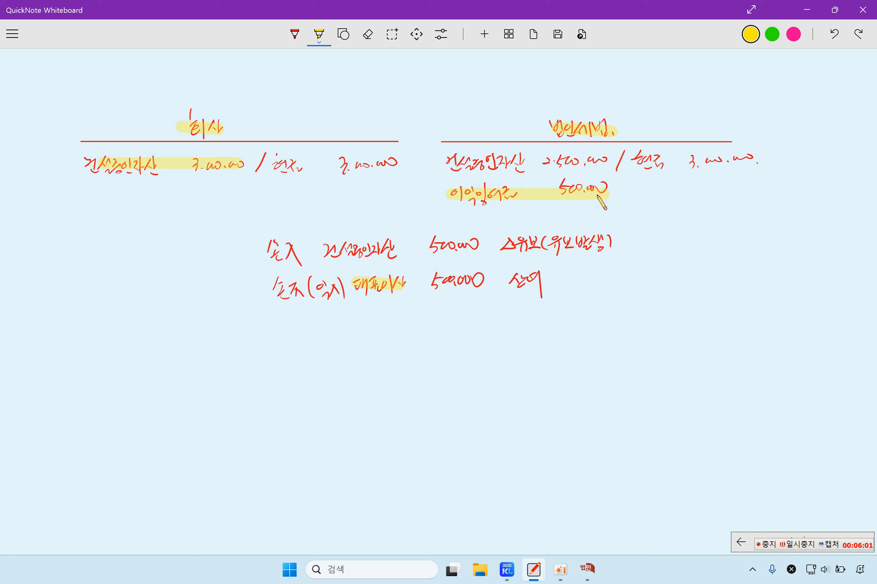
{"action": "left_click_drag", "start_coordinate": [448, 161], "coordinate": [611, 161]}
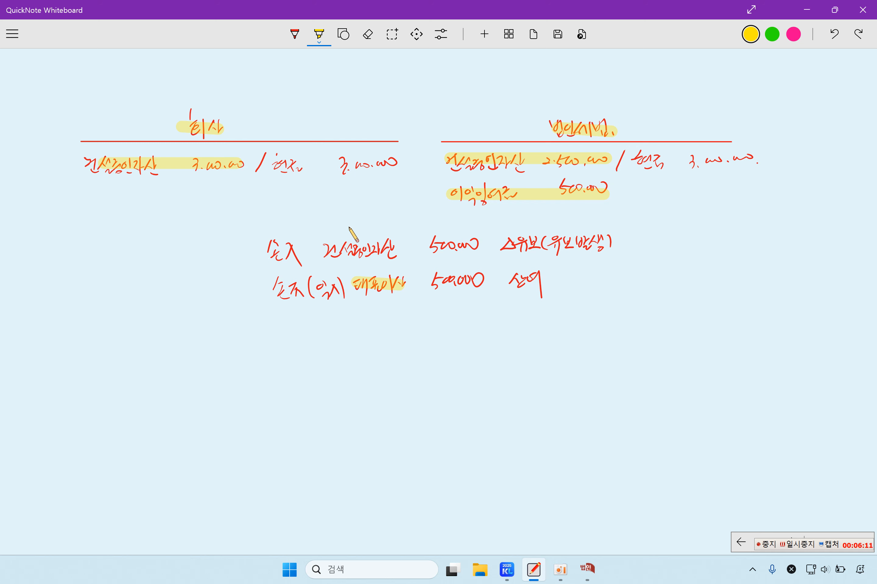
Step: Highlight the two adjustment lines, including 500,000 and the 상여 disposition, then return to the problem sheet
{"action": "left_click_drag", "start_coordinate": [265, 251], "coordinate": [607, 246]}
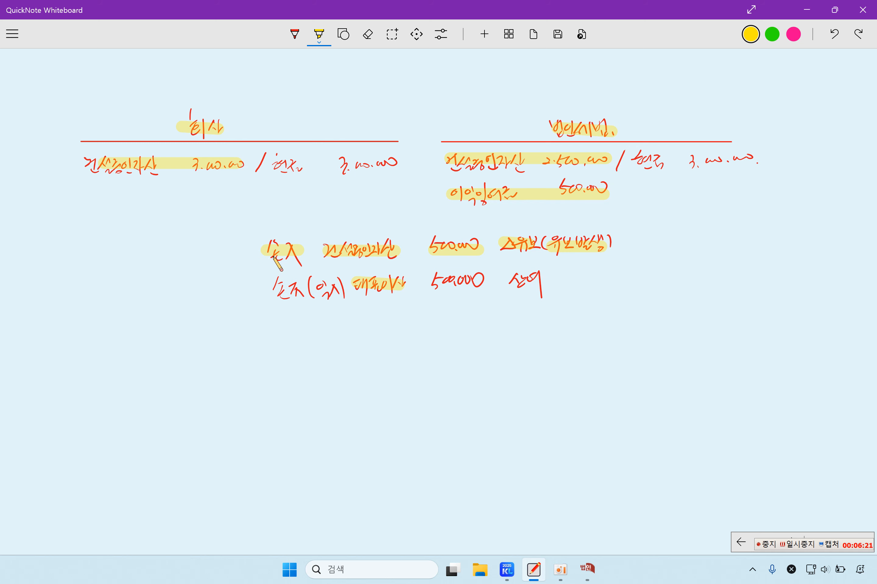
{"action": "left_click_drag", "start_coordinate": [451, 204], "coordinate": [608, 204]}
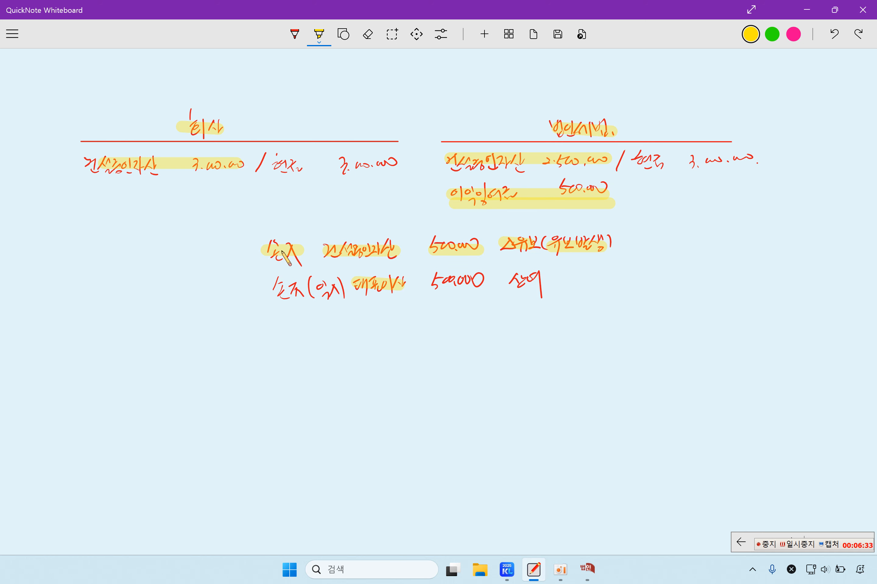
{"action": "left_click_drag", "start_coordinate": [271, 291], "coordinate": [343, 293]}
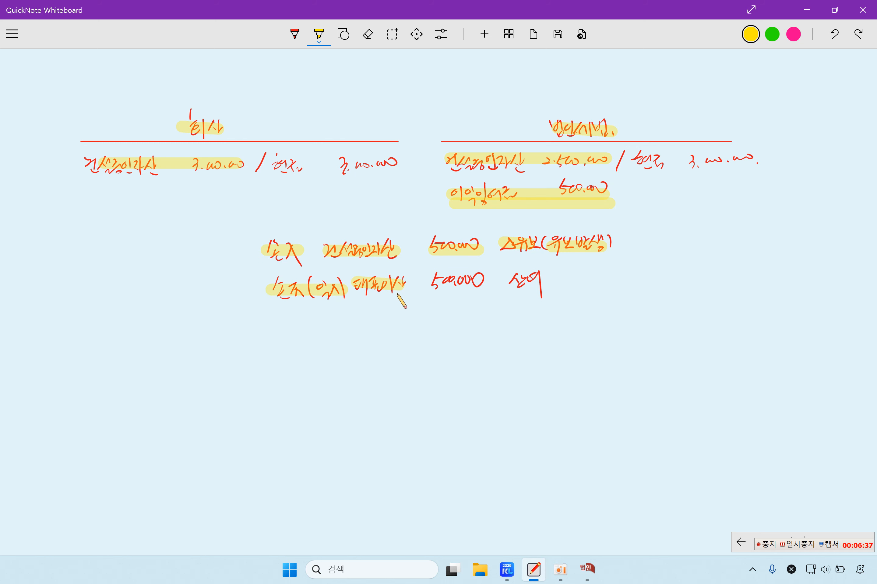
{"action": "left_click_drag", "start_coordinate": [424, 281], "coordinate": [490, 280]}
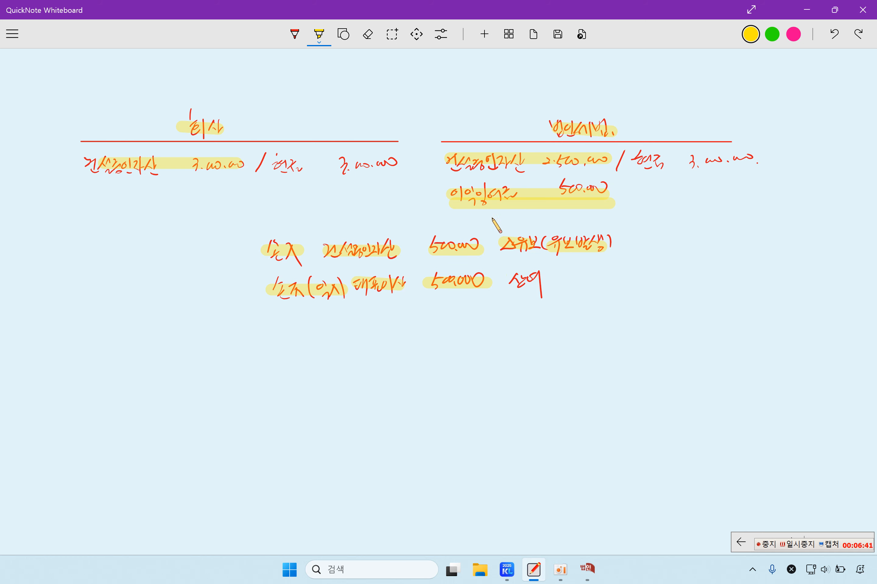
{"action": "left_click_drag", "start_coordinate": [502, 283], "coordinate": [540, 283]}
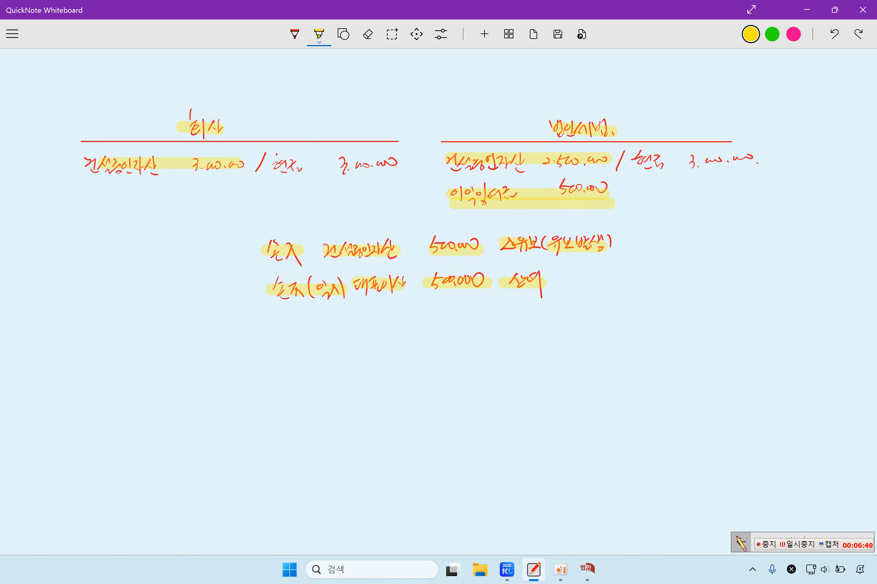
{"action": "left_click", "coordinate": [741, 543]}
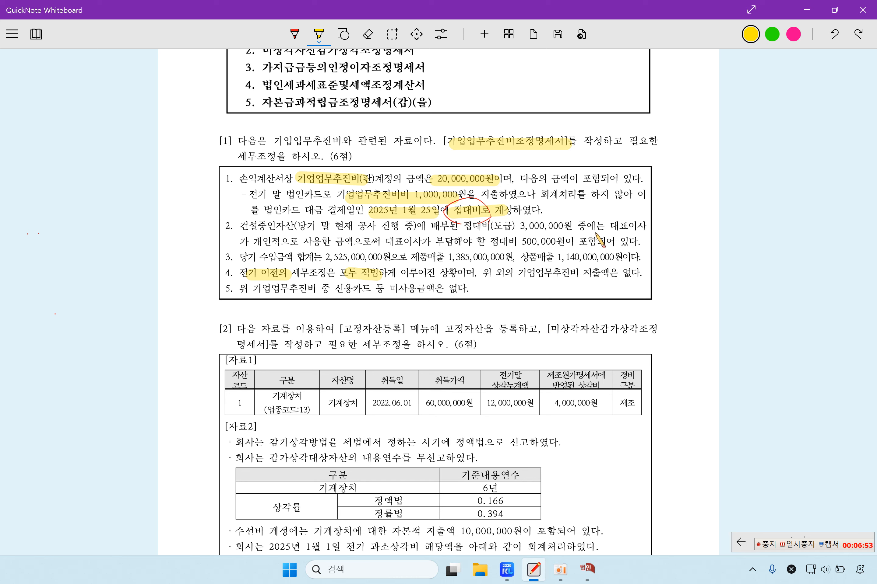
Step: Highlight 대표이사, 개인적으로 and 500,000원 in item 2, then bring 조정 등록 forward
{"action": "left_click_drag", "start_coordinate": [611, 227], "coordinate": [647, 228]}
{"action": "left_click_drag", "start_coordinate": [252, 242], "coordinate": [315, 242]}
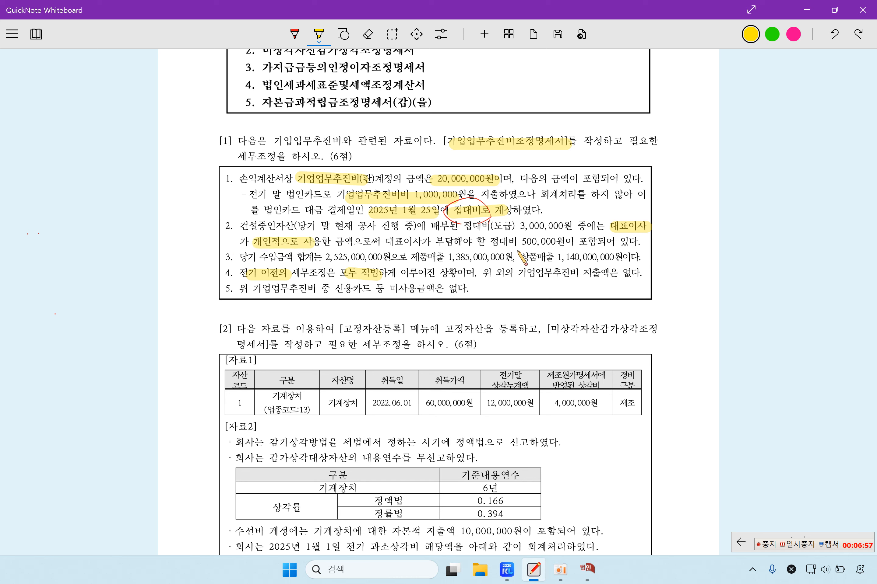
{"action": "left_click_drag", "start_coordinate": [516, 241], "coordinate": [567, 242]}
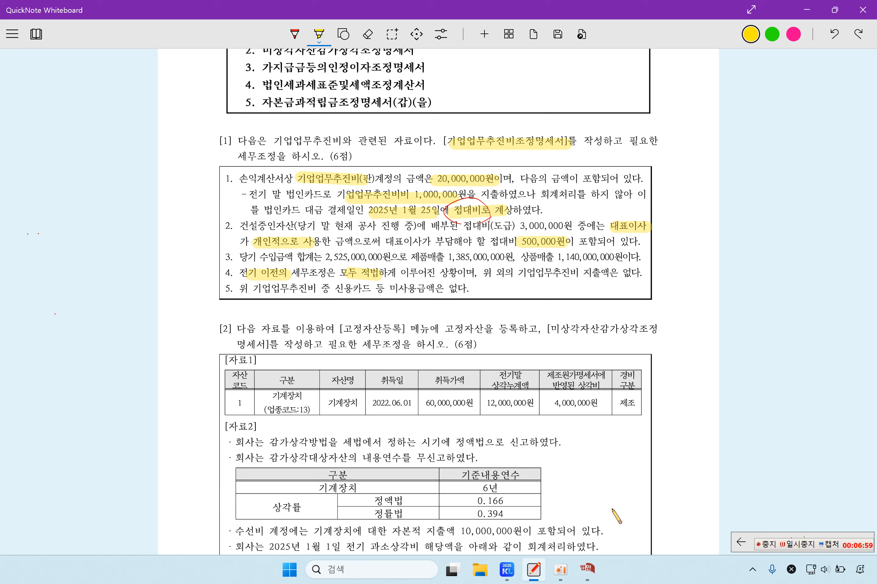
{"action": "left_click", "coordinate": [587, 568]}
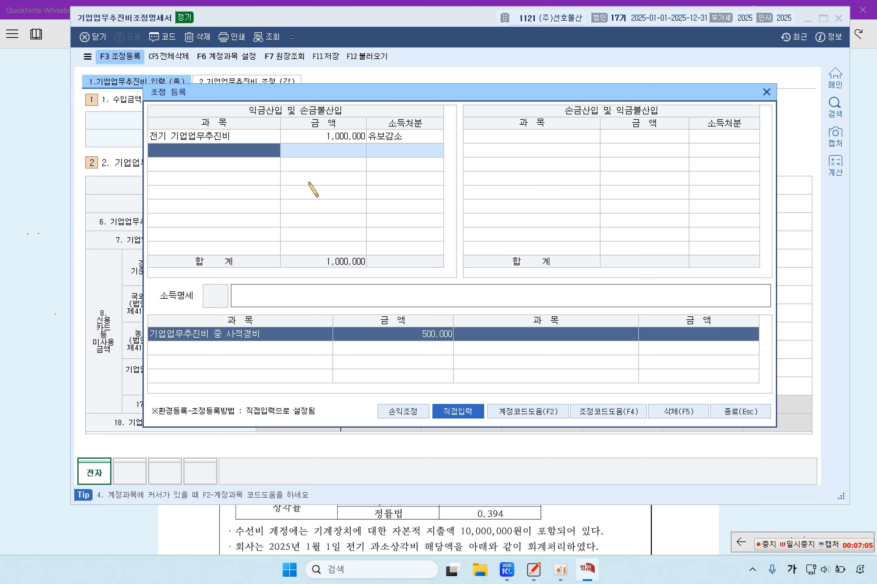
Step: Add 건설중인자산 at 500,000 under 손금산입 및 익금불산입 with 유보발생 disposition
{"action": "left_click", "coordinate": [515, 141]}
{"action": "type", "text": "건설주임"}
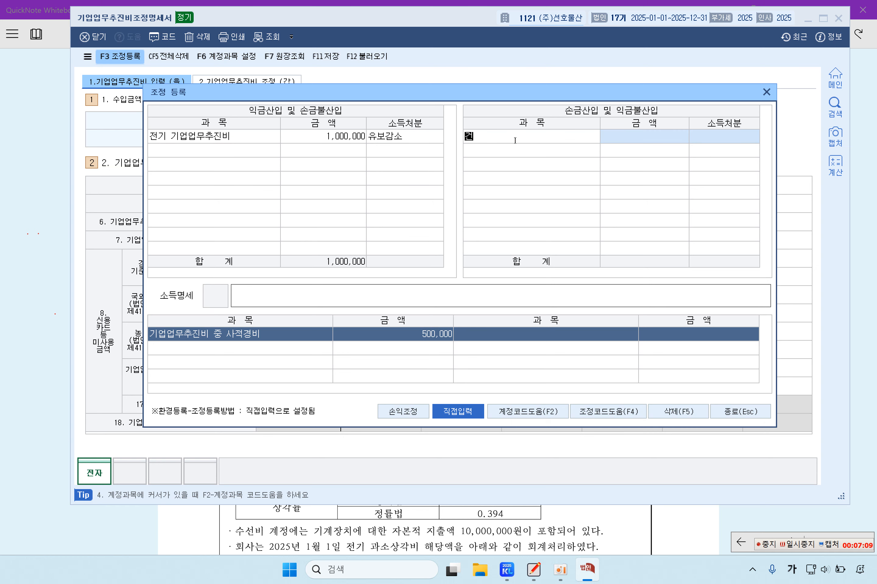
{"action": "key", "text": "BackSpace"}
{"action": "key", "text": "BackSpace"}
{"action": "key", "text": "BackSpace"}
{"action": "type", "text": "중인자산"}
{"action": "key", "text": "Return"}
{"action": "type", "text": "500000"}
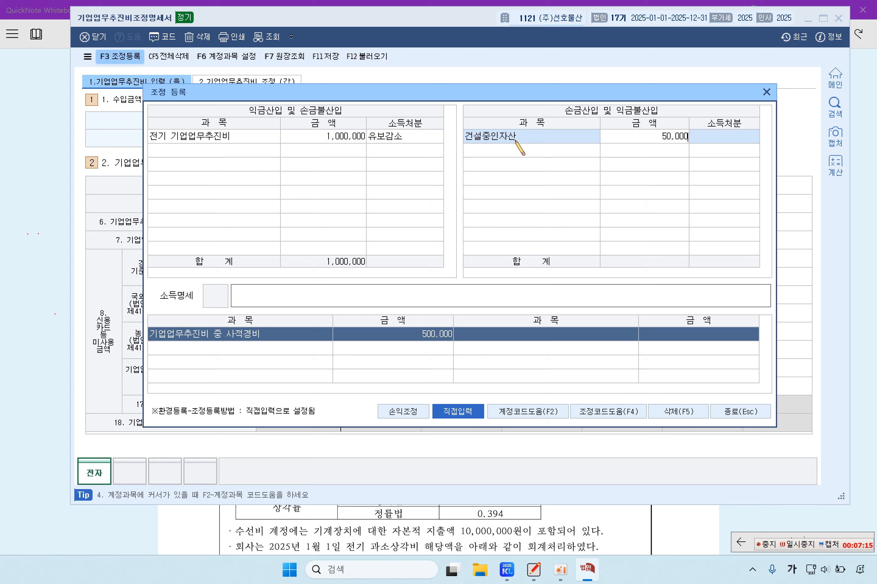
{"action": "key", "text": "Return"}
{"action": "key", "text": "1"}
{"action": "key", "text": "Return"}
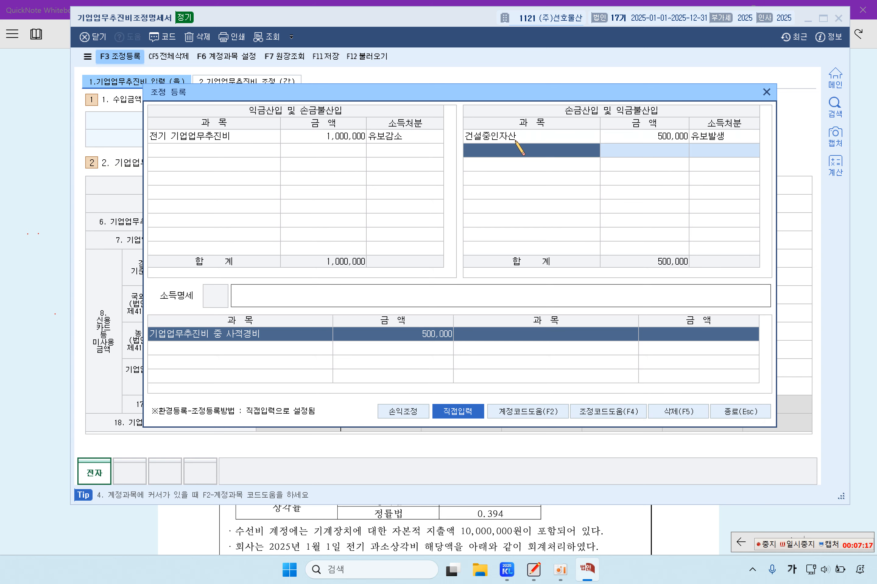
{"action": "left_click", "coordinate": [565, 139]}
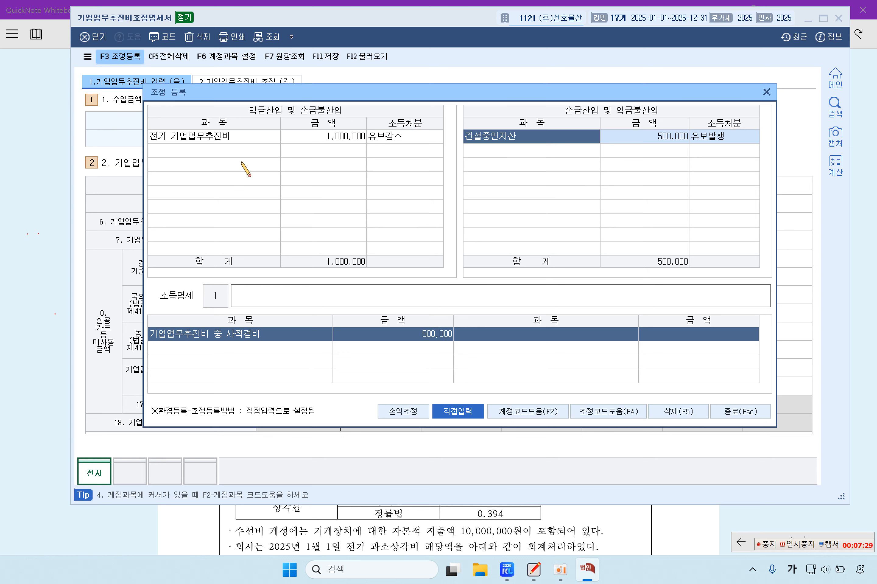
{"action": "left_click", "coordinate": [242, 148]}
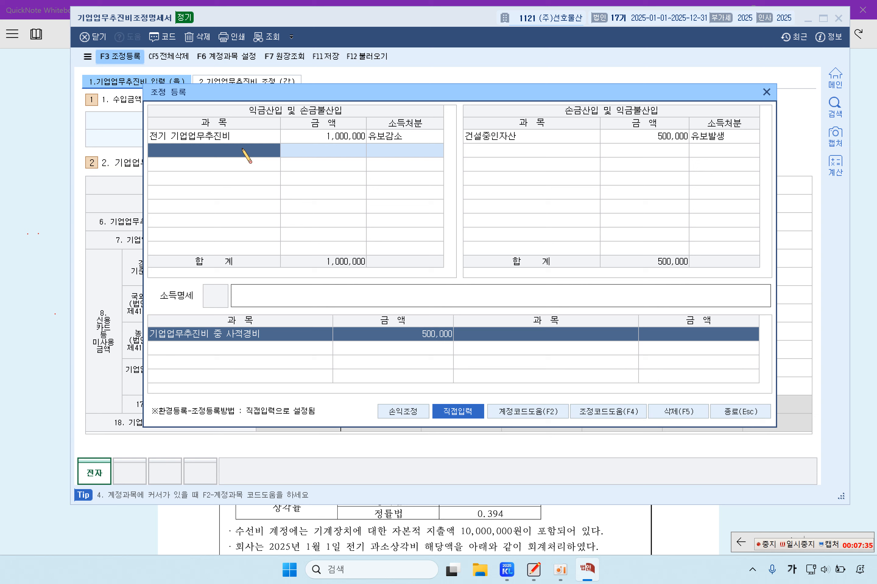
Step: Enter 대표이사 개인적 기업업무추진비 at 500,000 as an add-back disposed as 상여
{"action": "type", "text": "대표이사 개인적 "}
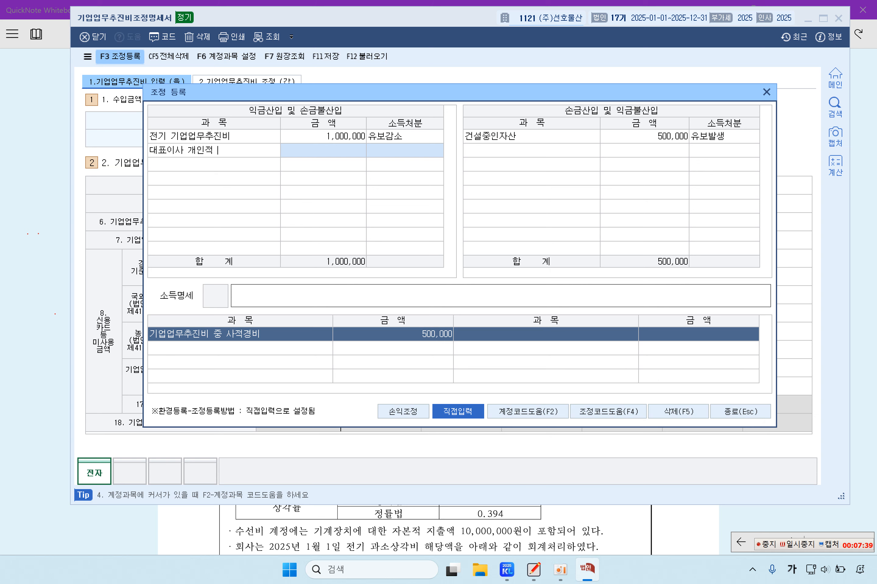
{"action": "type", "text": "기업업"}
{"action": "type", "text": "무추진비"}
{"action": "key", "text": "Return"}
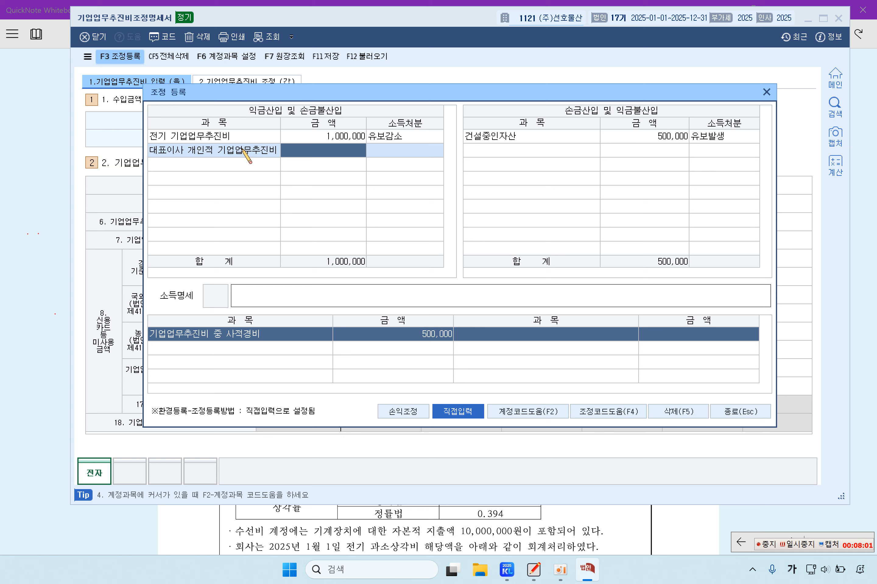
{"action": "type", "text": "500000"}
{"action": "key", "text": "Return"}
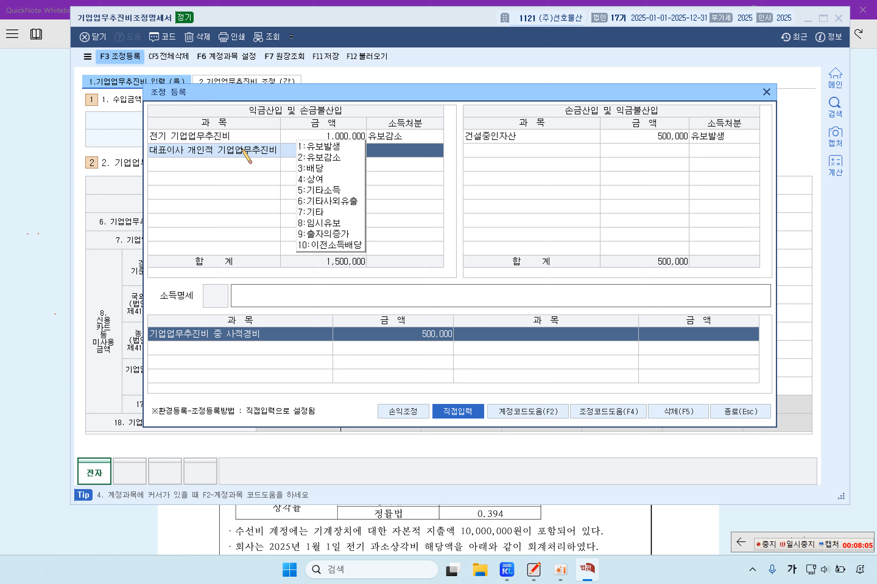
{"action": "left_click", "coordinate": [309, 177]}
{"action": "left_click", "coordinate": [253, 166]}
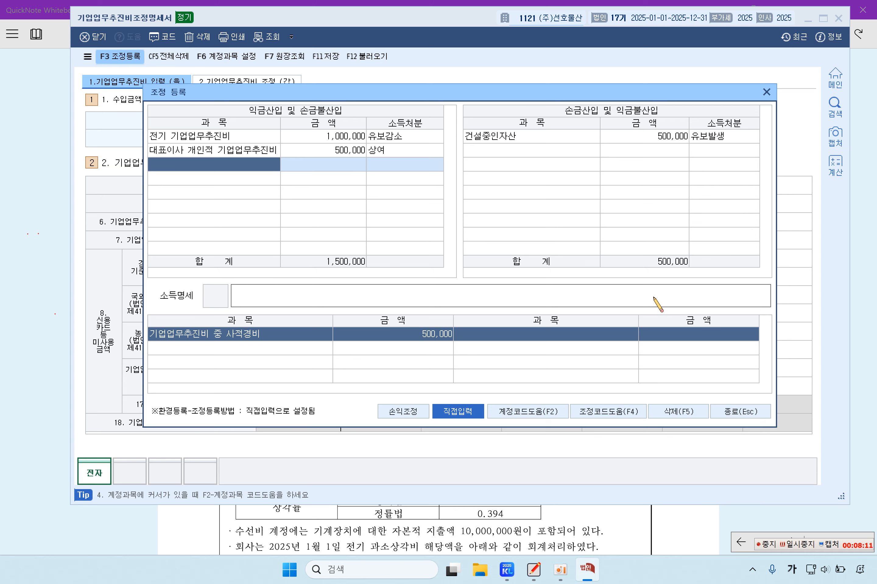
Step: Close the adjustment entries and check row 6's 500,000 사적사용경비 amount
{"action": "left_click", "coordinate": [738, 411]}
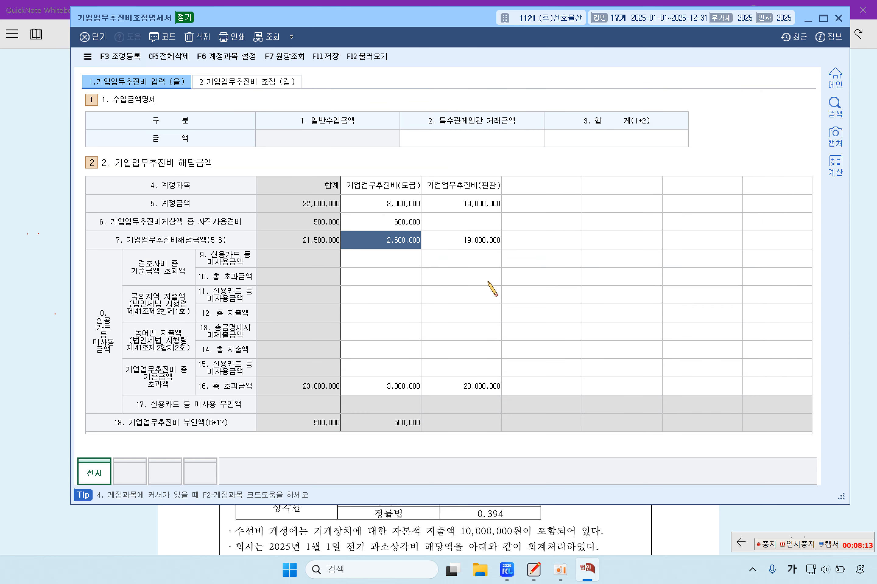
{"action": "left_click", "coordinate": [401, 222]}
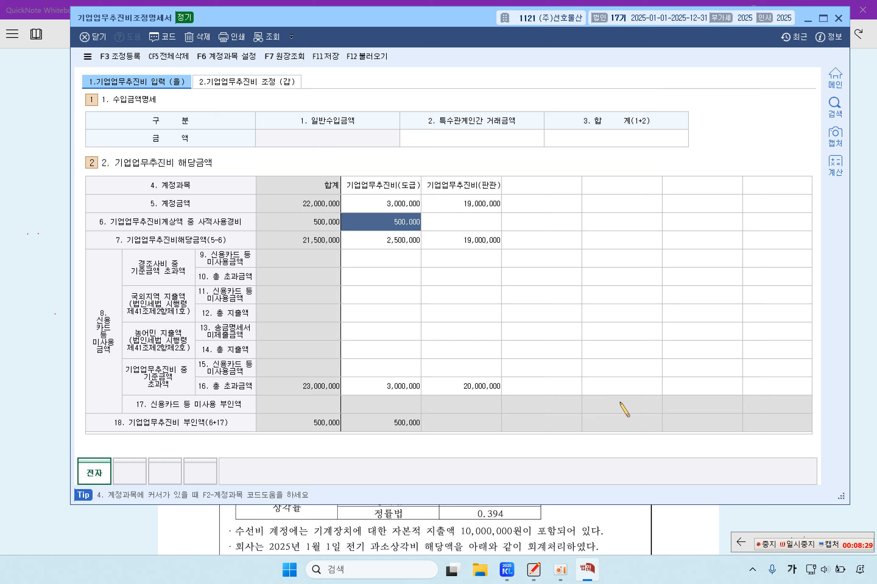
{"action": "left_click", "coordinate": [120, 56]}
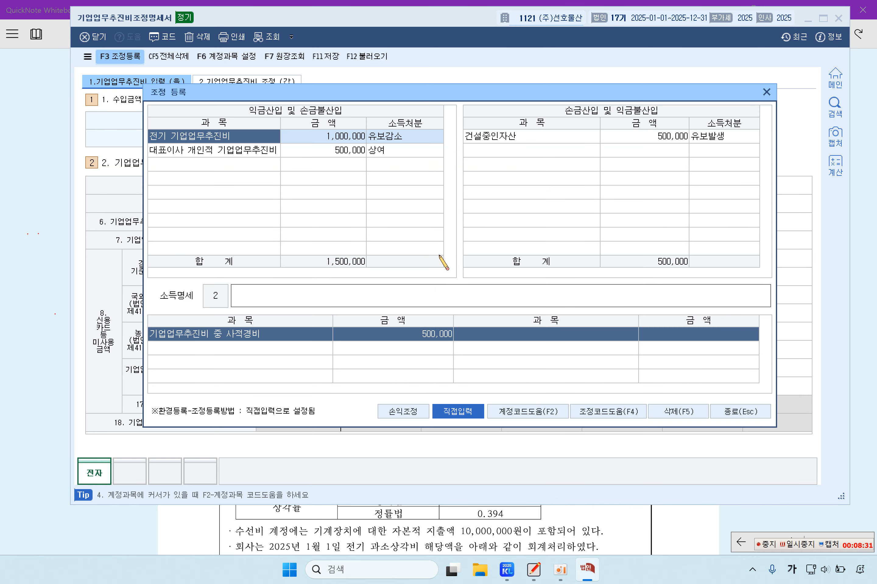
{"action": "left_click", "coordinate": [741, 411]}
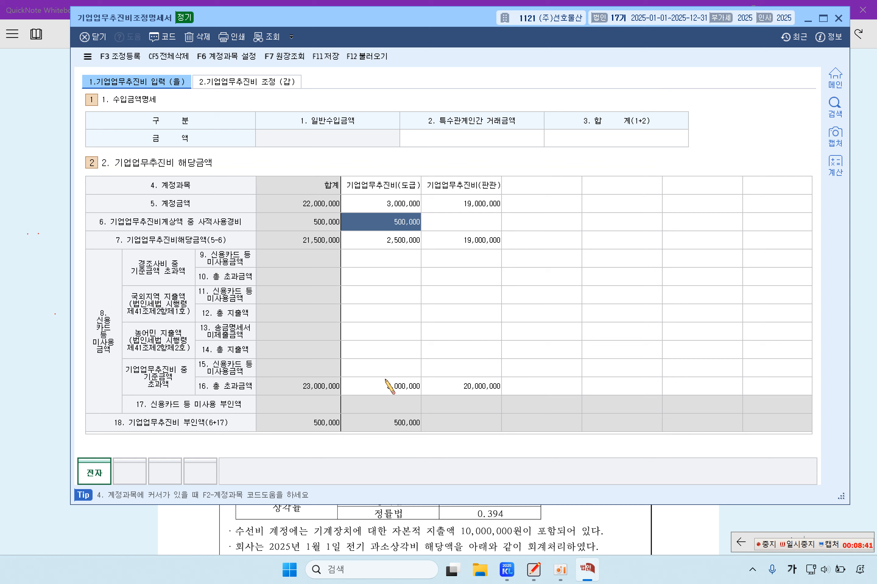
Step: Set row 16's 도급 total excess amount to 2,500,000, making the total 22,500,000
{"action": "left_click", "coordinate": [403, 390]}
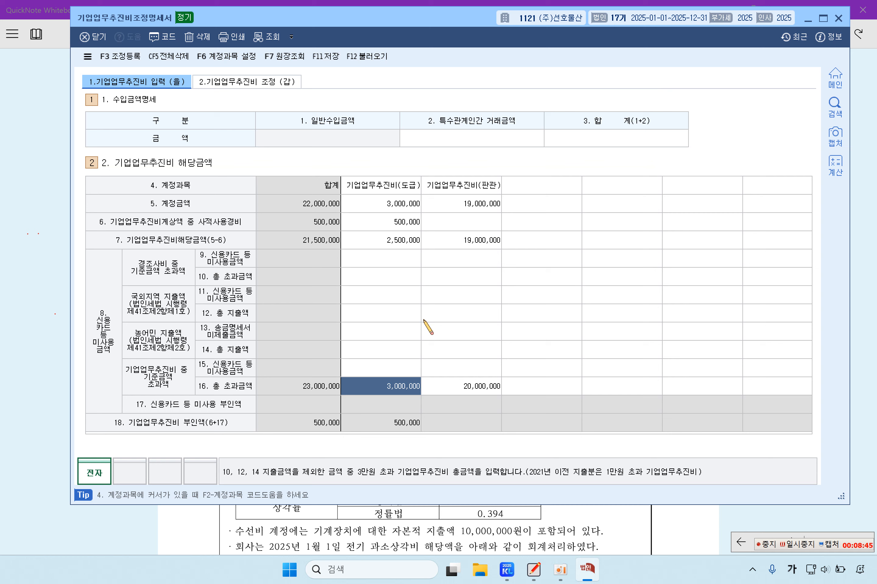
{"action": "type", "text": "2500000"}
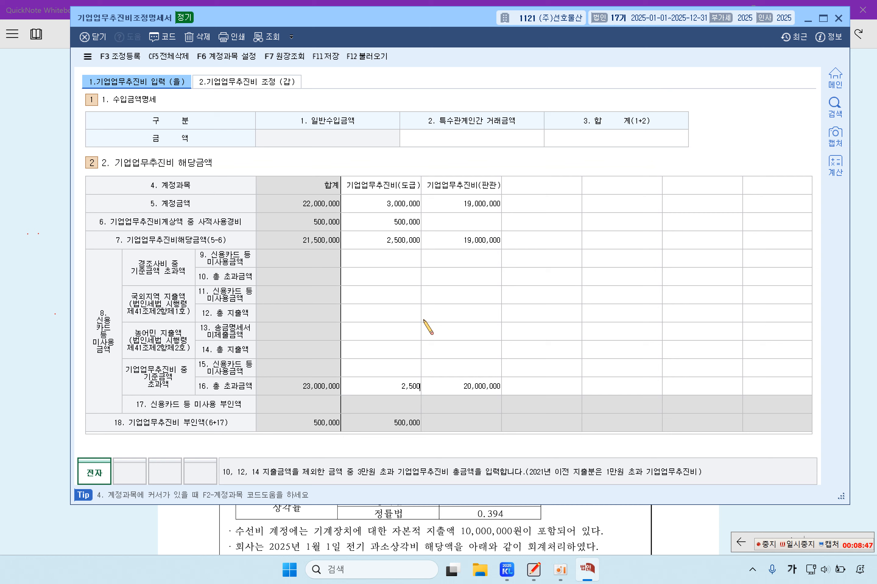
{"action": "key", "text": "Return"}
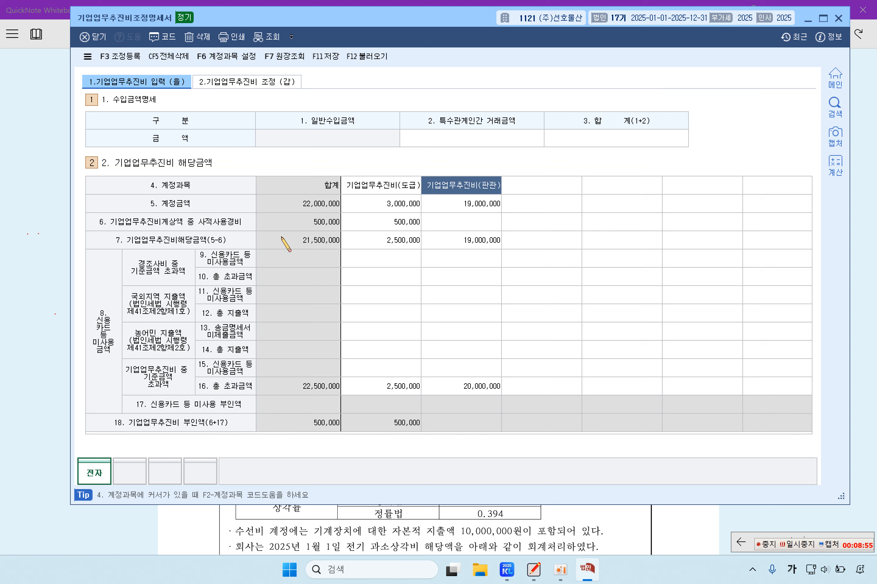
{"action": "left_click", "coordinate": [42, 229]}
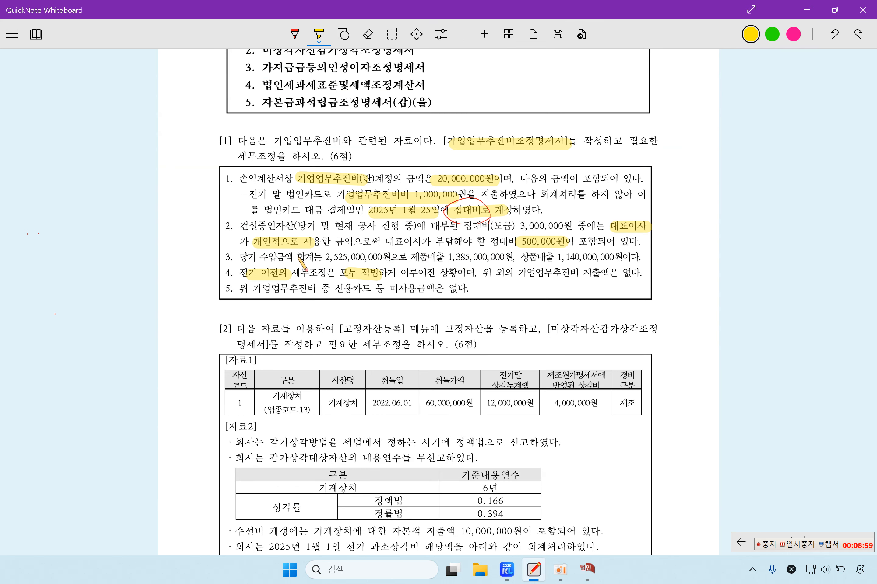
Step: Highlight the 2,525,000,000 revenue total in item 3 and item 5's card-unused note
{"action": "mouse_move", "coordinate": [332, 258]}
{"action": "left_mouse_down"}
{"action": "mouse_move", "coordinate": [379, 258]}
{"action": "mouse_move", "coordinate": [317, 259]}
{"action": "mouse_move", "coordinate": [383, 272]}
{"action": "left_mouse_up"}
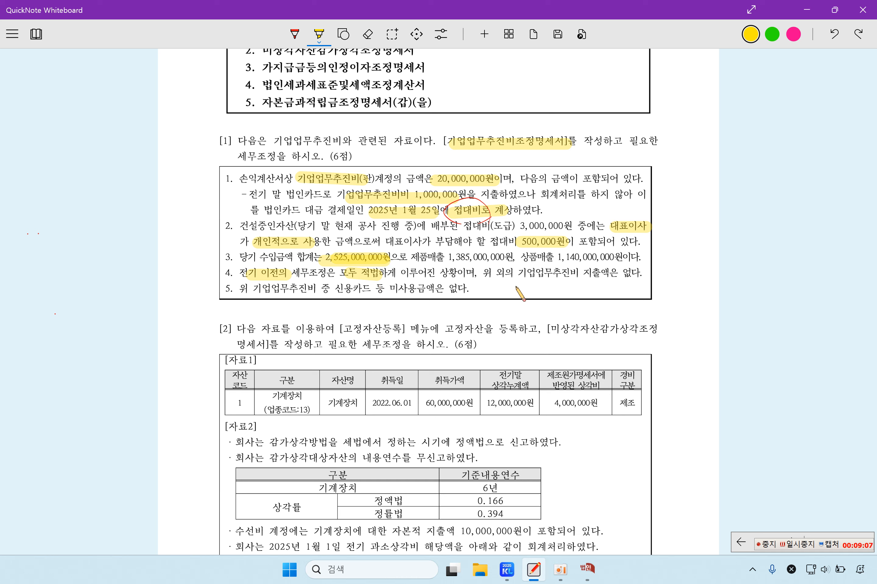
{"action": "left_click_drag", "start_coordinate": [252, 289], "coordinate": [448, 291]}
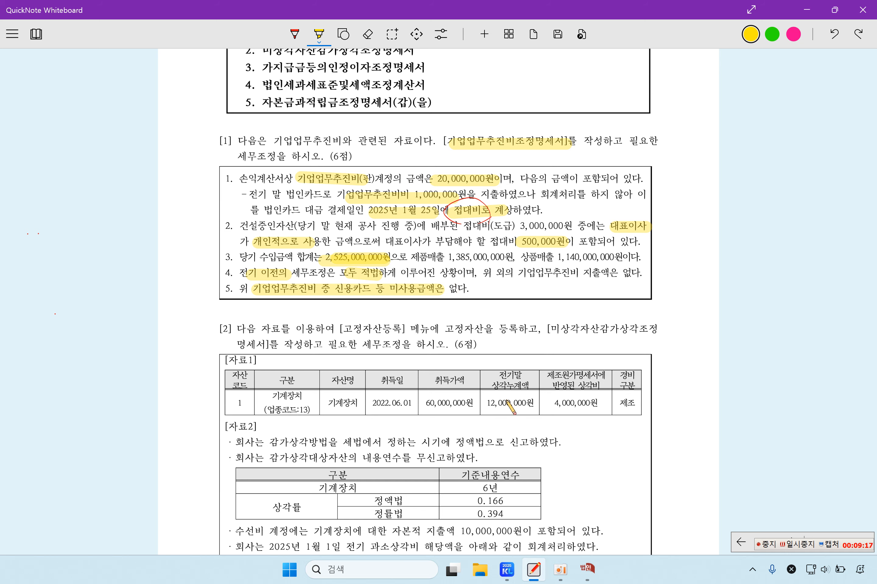
{"action": "left_click", "coordinate": [586, 567]}
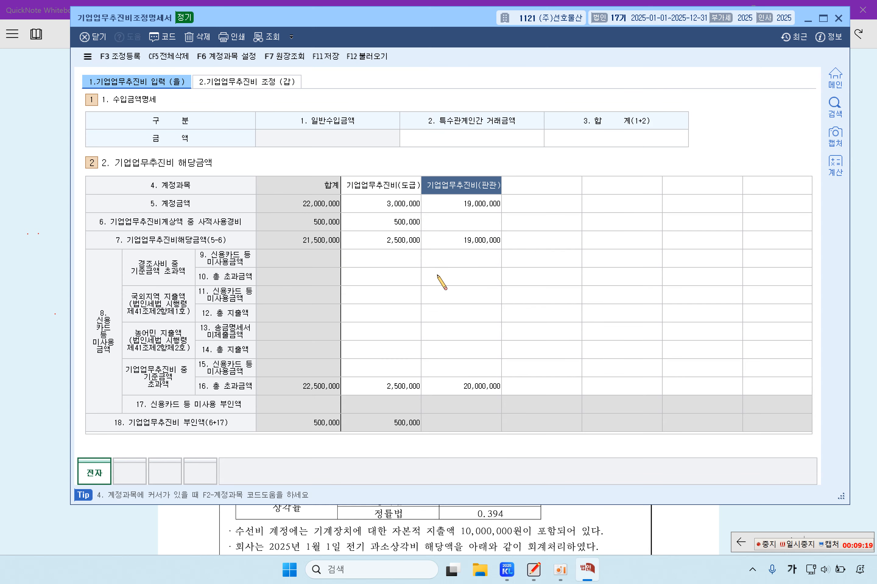
Step: Inspect row 15's credit-card-unused cells and row 16's 20,000,000 판관 excess amount
{"action": "left_click", "coordinate": [398, 372]}
{"action": "left_click", "coordinate": [467, 373]}
{"action": "left_click", "coordinate": [415, 364]}
{"action": "left_click", "coordinate": [445, 368]}
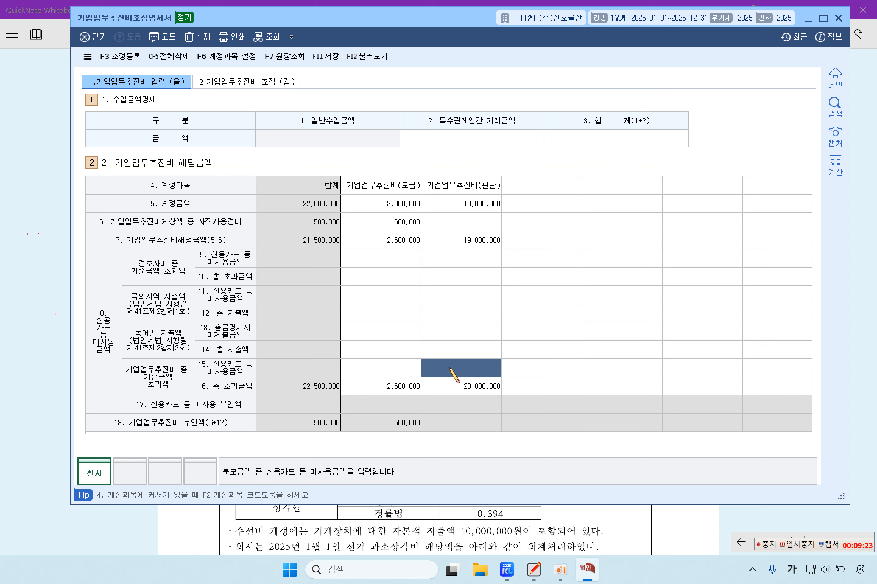
{"action": "left_click", "coordinate": [471, 390]}
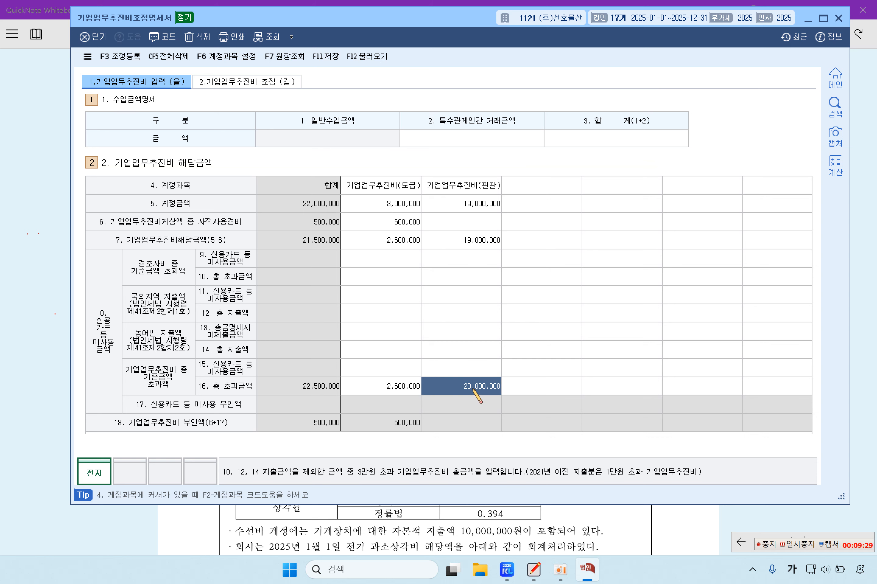
{"action": "left_click", "coordinate": [452, 371]}
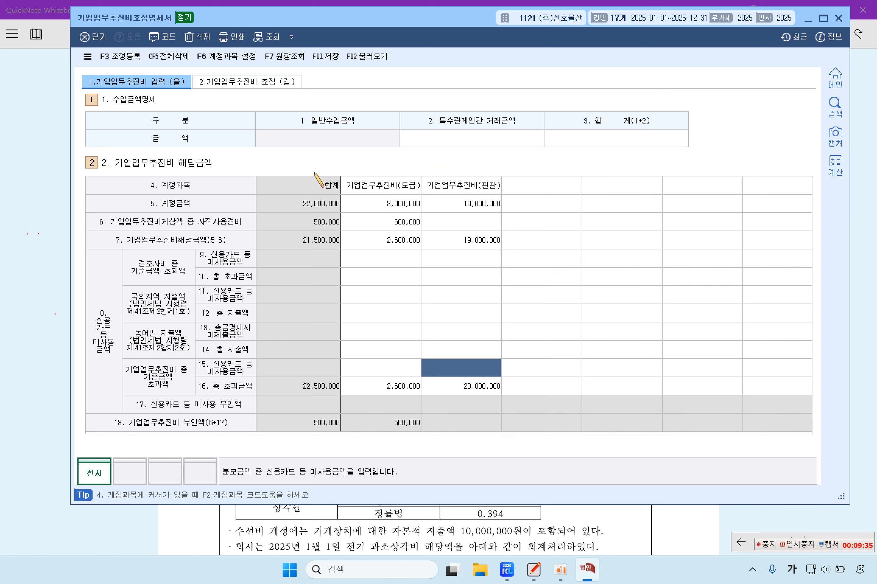
Step: Look over the limit excess sheet, then select the 3. 합계 revenue cell
{"action": "left_click", "coordinate": [263, 82]}
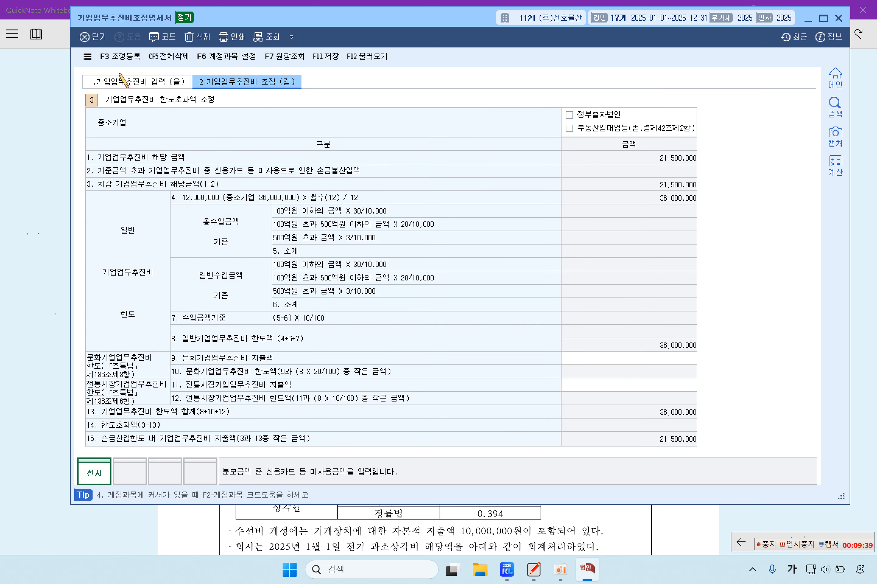
{"action": "left_click", "coordinate": [126, 83]}
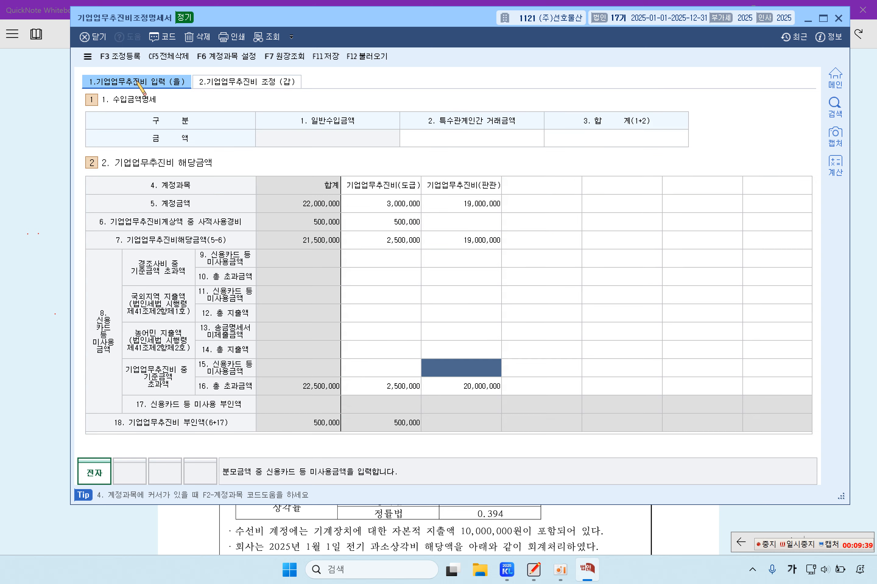
{"action": "left_click", "coordinate": [592, 135]}
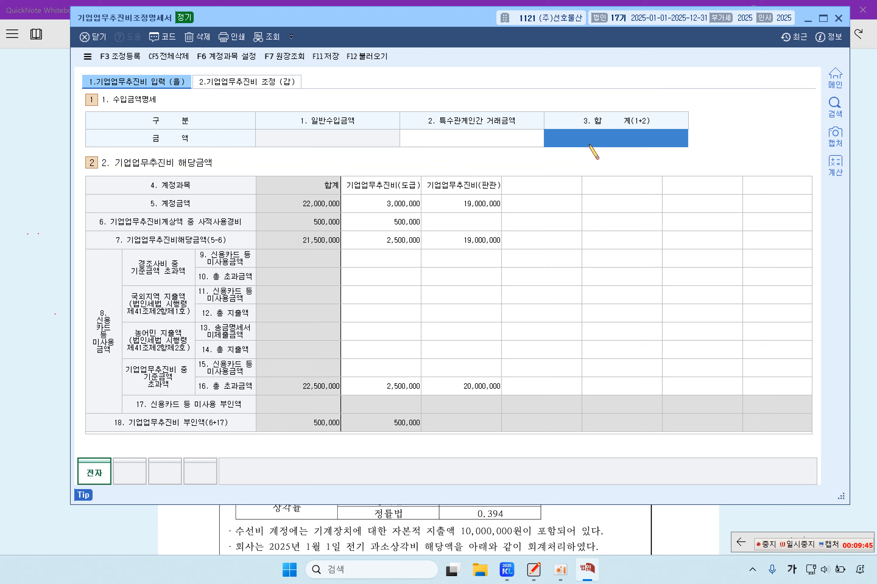
{"action": "left_click", "coordinate": [51, 242]}
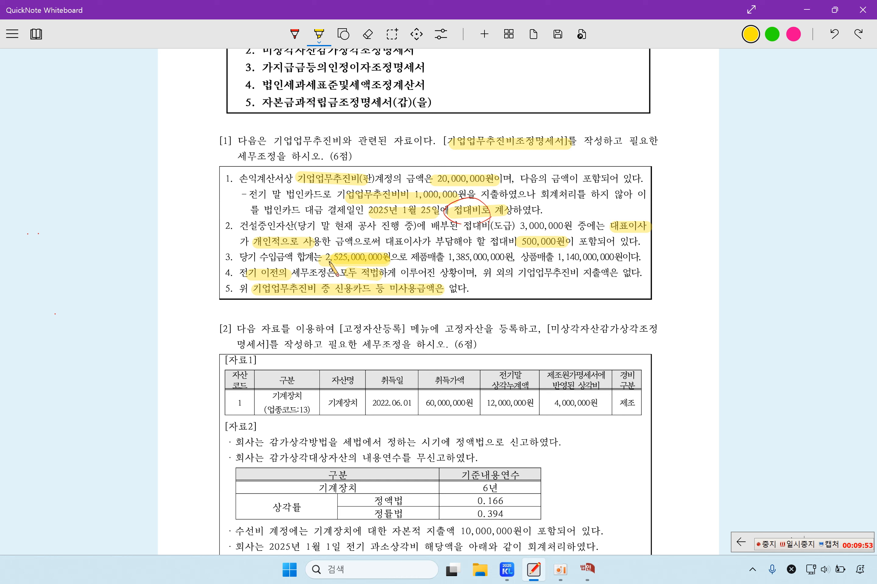
Step: Enter 2,525,000,000 as the total revenue in 3. 합계
{"action": "left_click", "coordinate": [587, 568]}
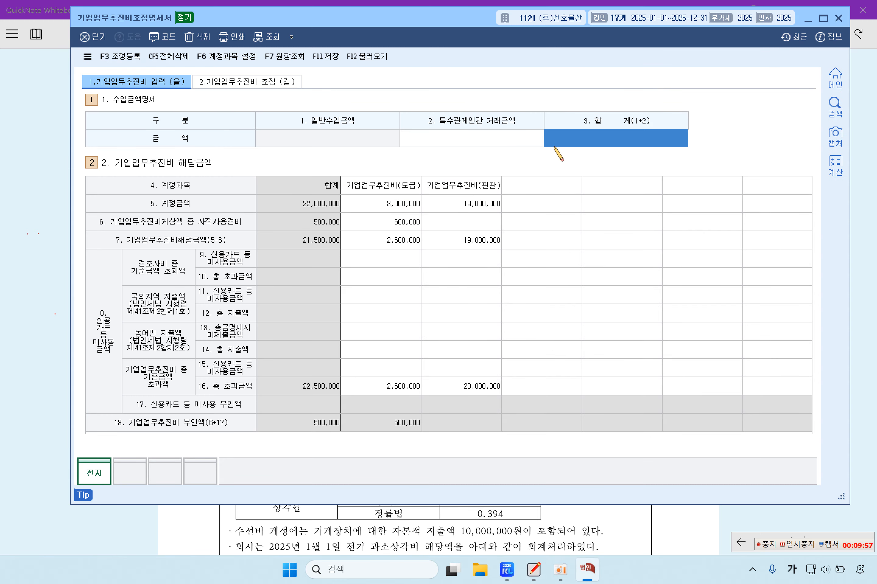
{"action": "left_click", "coordinate": [554, 146]}
{"action": "type", "text": "2220"}
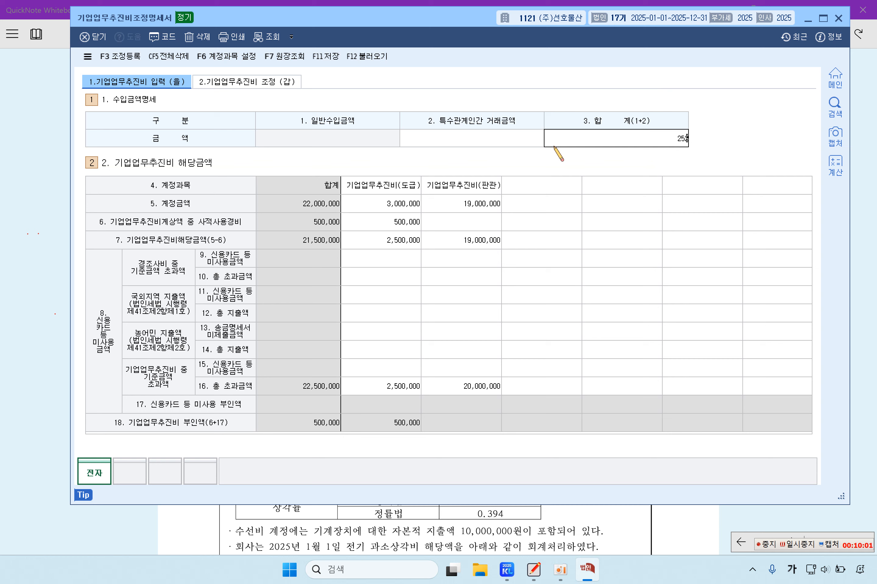
{"action": "type", "text": "000000"}
{"action": "key", "text": "Return"}
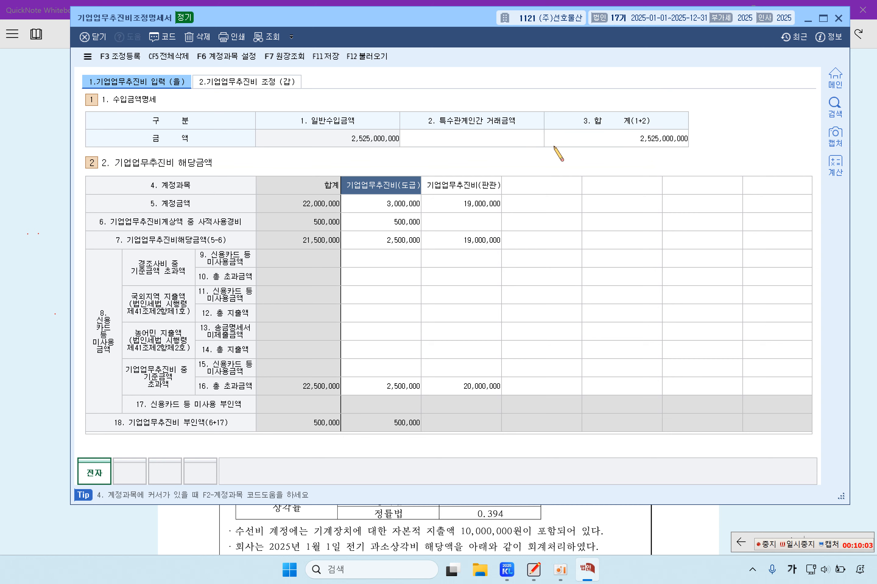
Step: Check the recalculated 43,575,000 limit on the 갑 sheet, save, and reopen 조정등록
{"action": "left_click", "coordinate": [296, 86]}
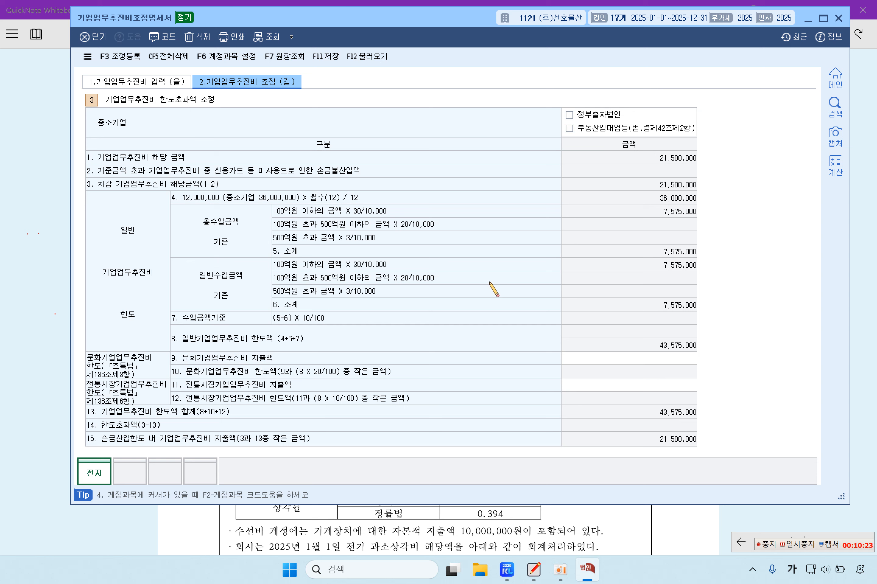
{"action": "left_click", "coordinate": [788, 542]}
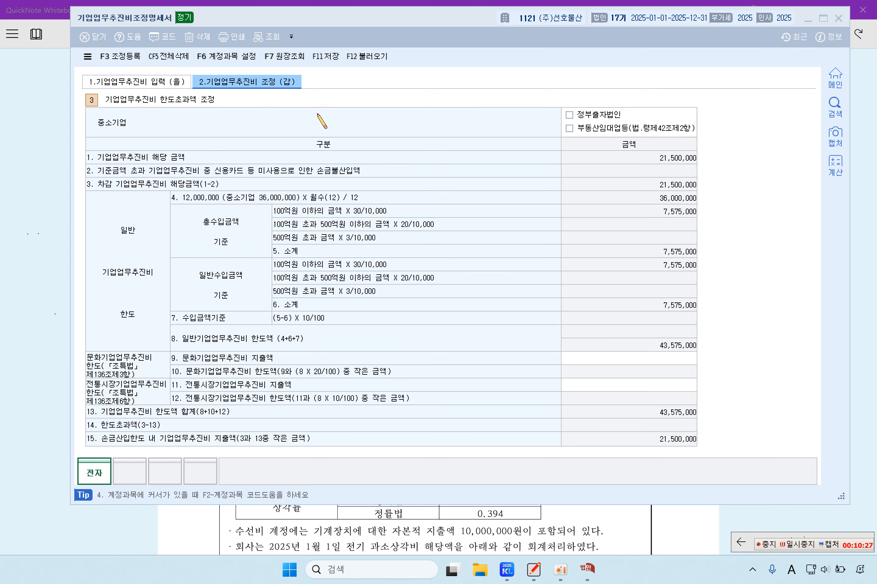
{"action": "left_click", "coordinate": [325, 57]}
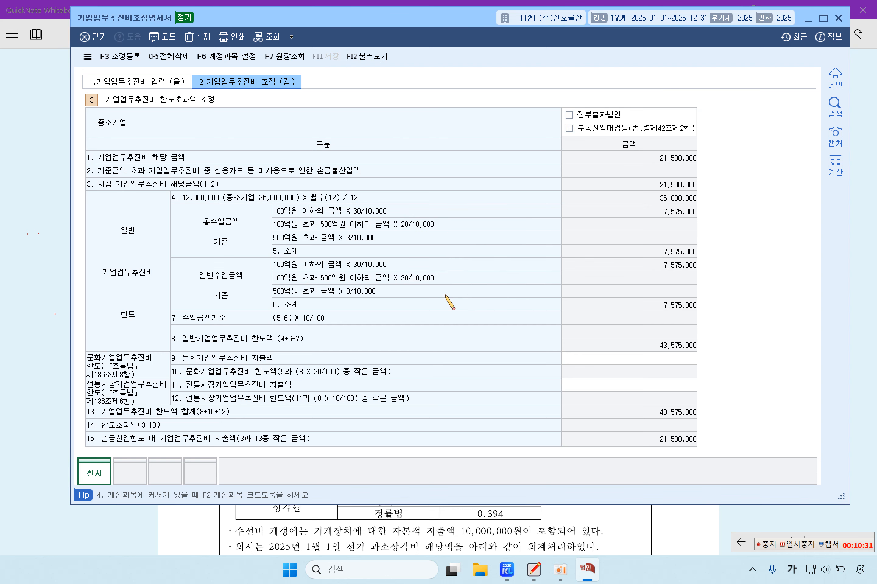
{"action": "left_click", "coordinate": [125, 61]}
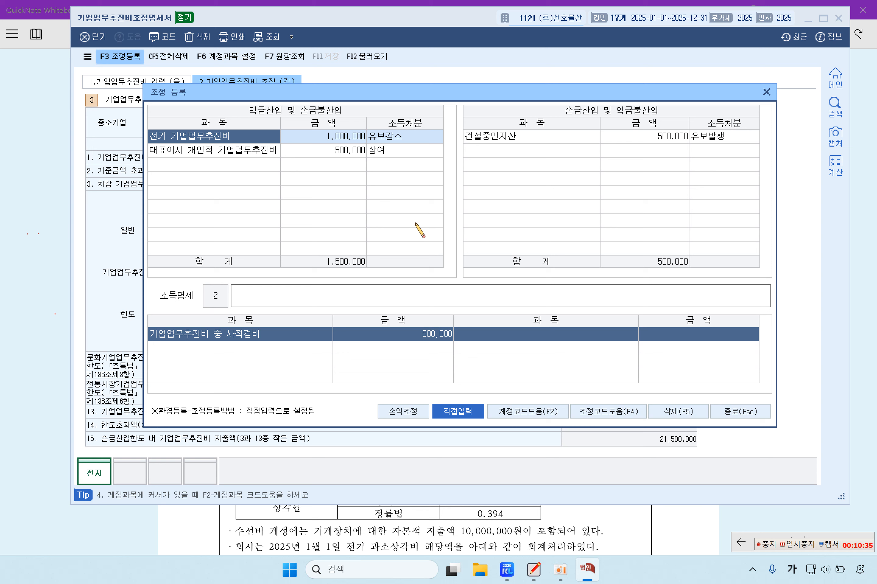
Step: Review the 건설중인자산, 전기 기업업무추진비 and 대표이사 entries, then close both windows
{"action": "left_click", "coordinate": [651, 136]}
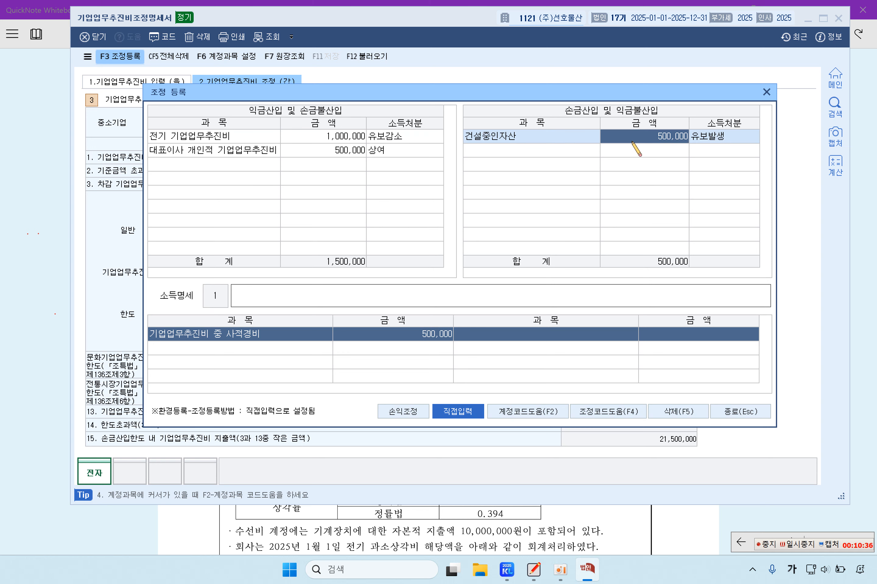
{"action": "left_click", "coordinate": [333, 137]}
{"action": "left_click", "coordinate": [337, 152]}
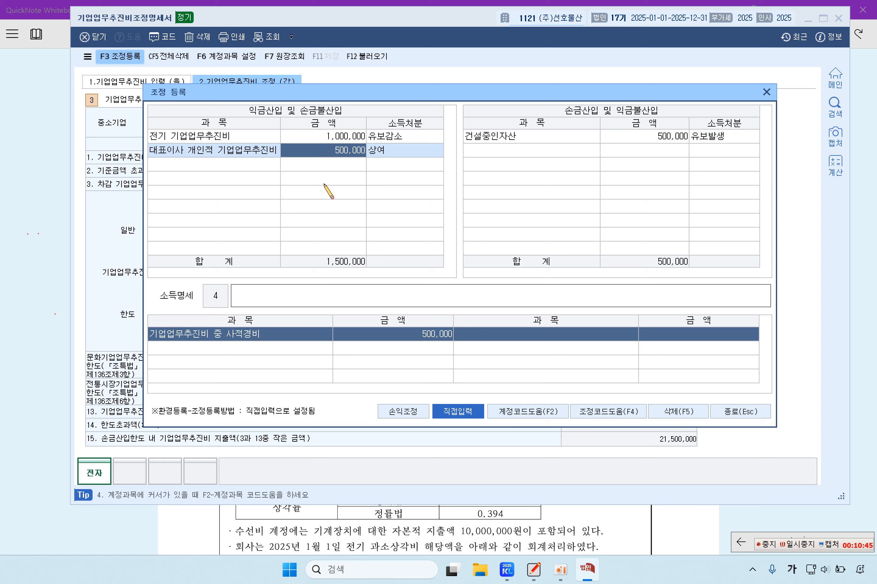
{"action": "left_click", "coordinate": [337, 139]}
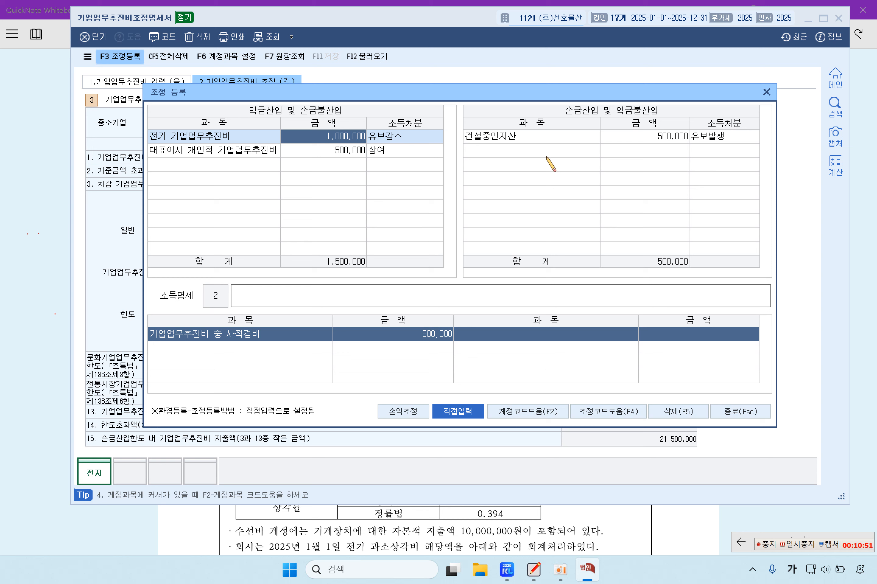
{"action": "left_click", "coordinate": [552, 139]}
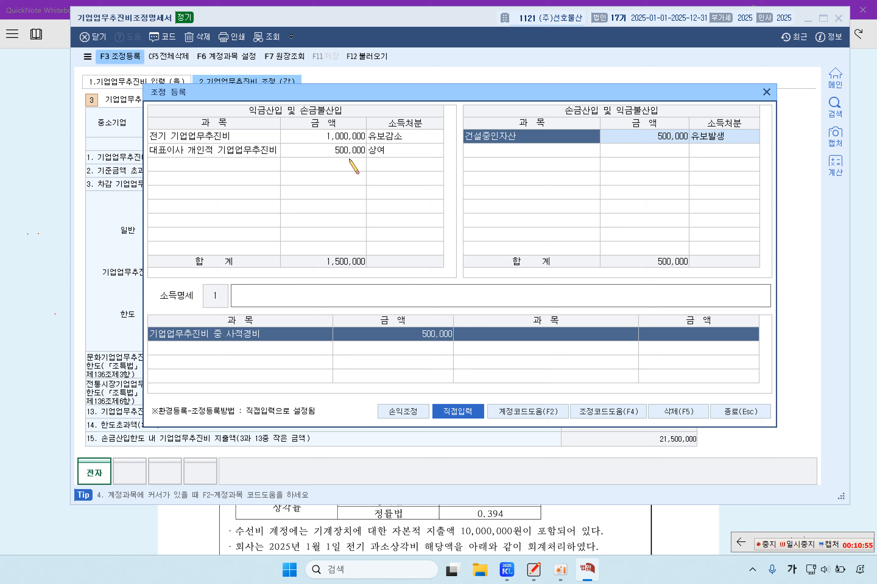
{"action": "left_click", "coordinate": [309, 153]}
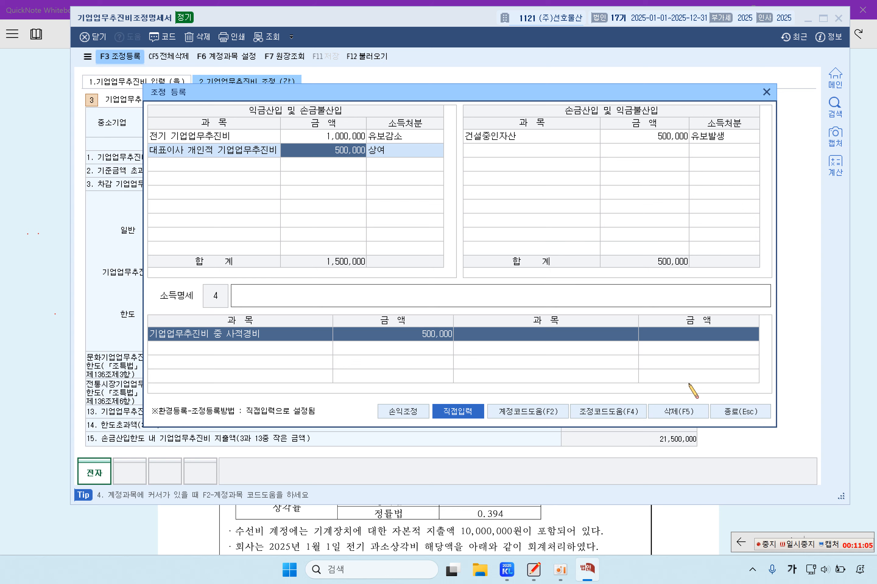
{"action": "left_click", "coordinate": [735, 413]}
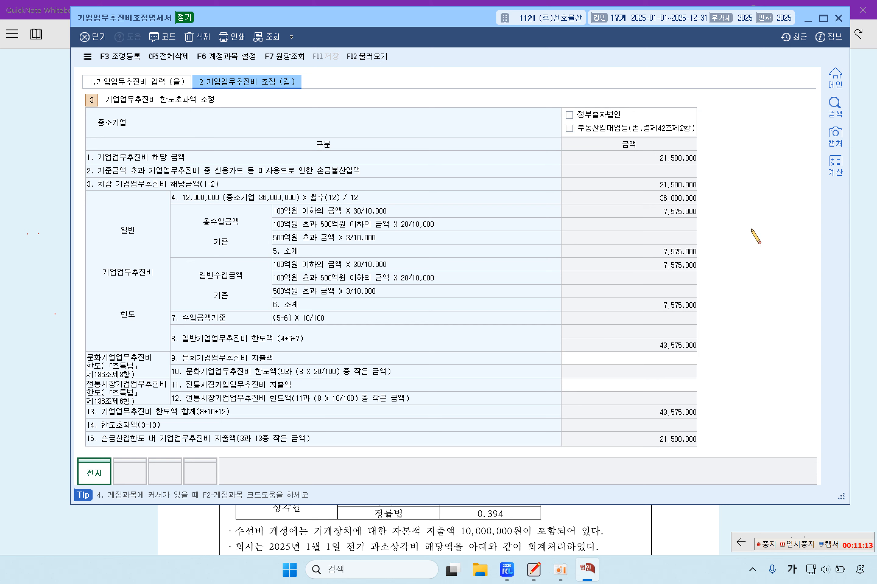
{"action": "left_click", "coordinate": [838, 18]}
Step: Highlight problem [2]'s required tasks: fixed asset registration, the statement name and tax adjustment
{"action": "scroll", "coordinate": [557, 350], "scroll_direction": "down", "scroll_amount": 2}
{"action": "scroll", "coordinate": [558, 350], "scroll_direction": "down", "scroll_amount": 2}
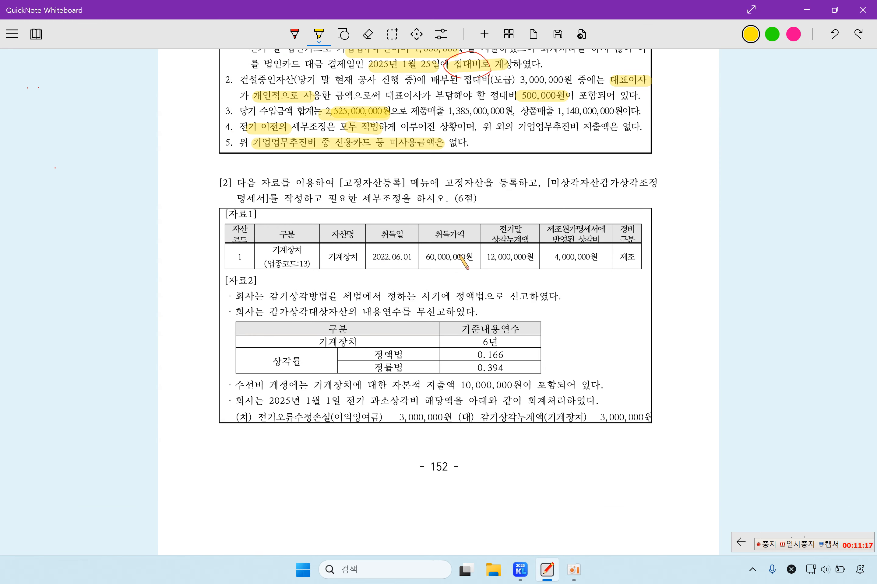
{"action": "left_click_drag", "start_coordinate": [342, 183], "coordinate": [661, 183]}
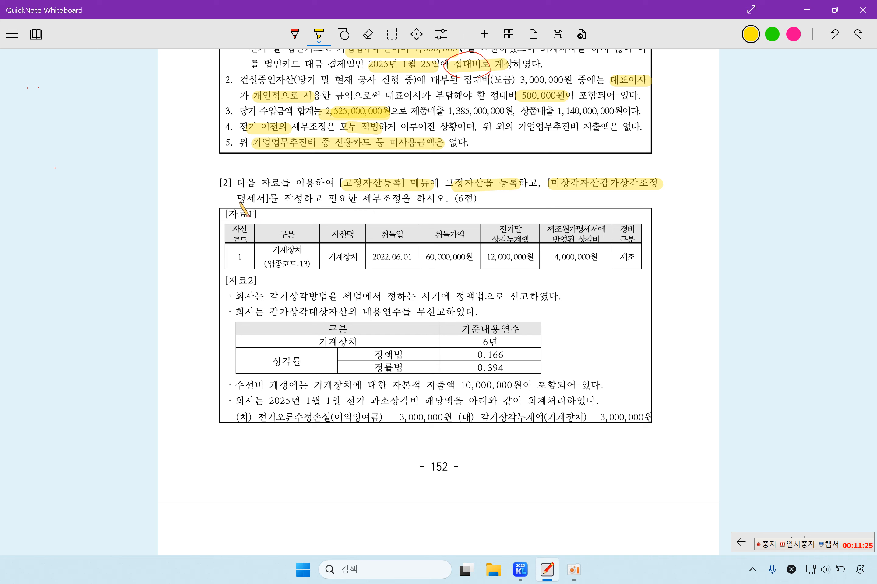
{"action": "left_click_drag", "start_coordinate": [237, 199], "coordinate": [279, 199]}
{"action": "left_click_drag", "start_coordinate": [362, 198], "coordinate": [433, 199]}
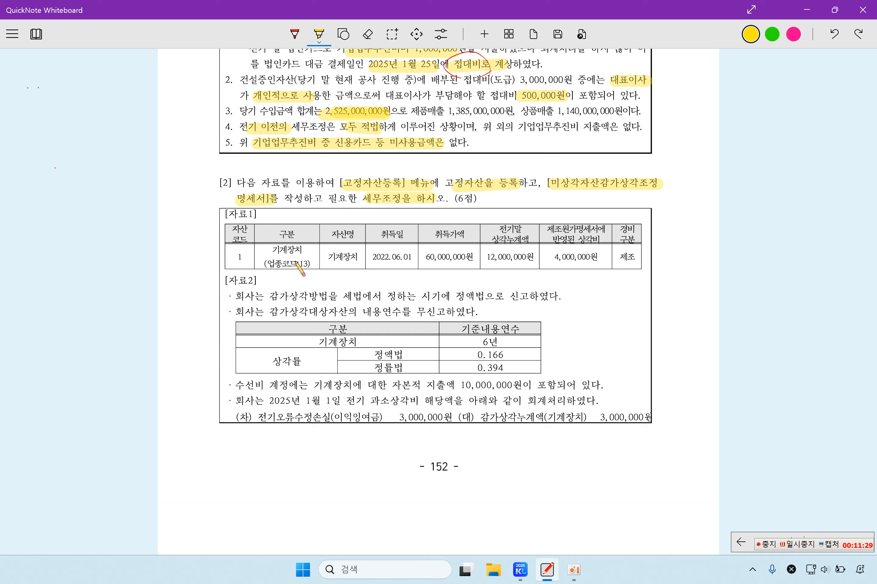
Step: Highlight 업종코드:13, 4,000,000원, 정액법으로 신고, the undeclared 내용연수 and 6년 standard life
{"action": "left_click_drag", "start_coordinate": [263, 266], "coordinate": [315, 269]}
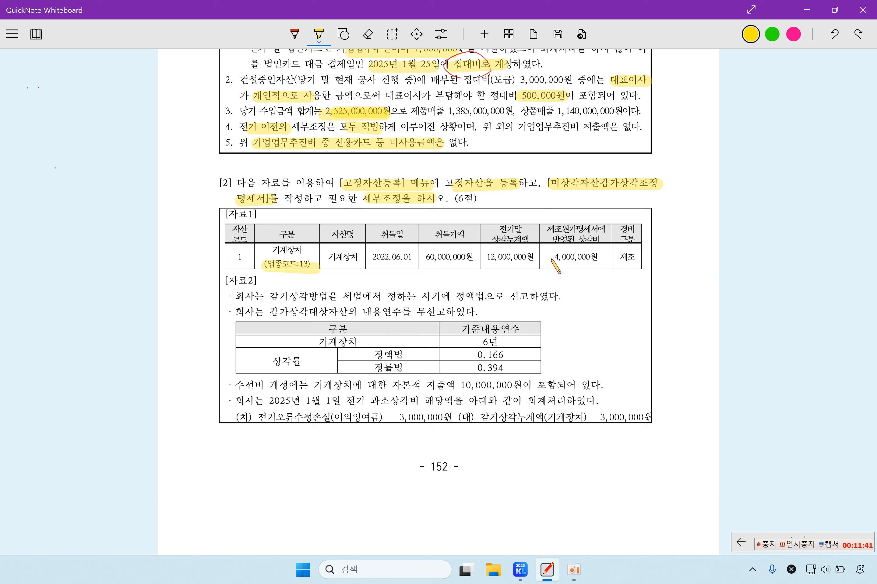
{"action": "left_click_drag", "start_coordinate": [550, 259], "coordinate": [595, 263]}
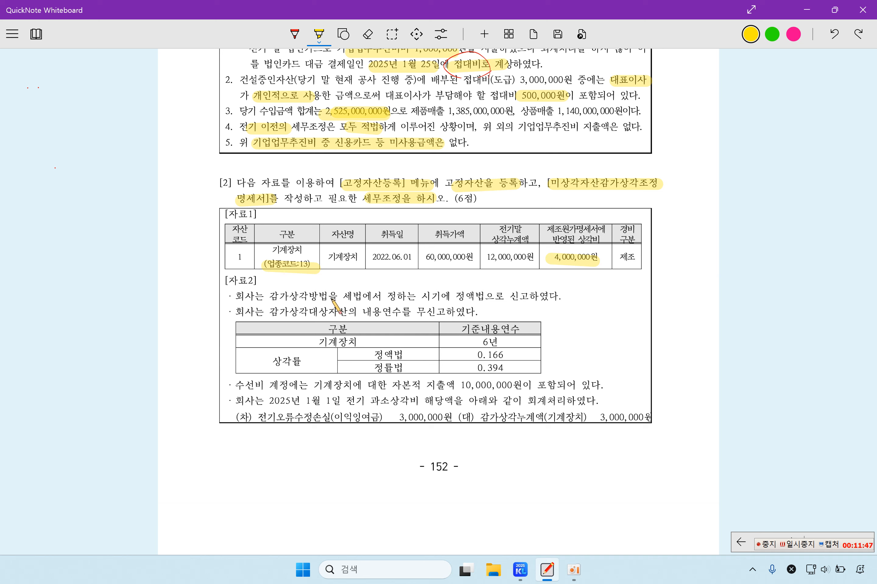
{"action": "left_click_drag", "start_coordinate": [453, 297], "coordinate": [532, 298]}
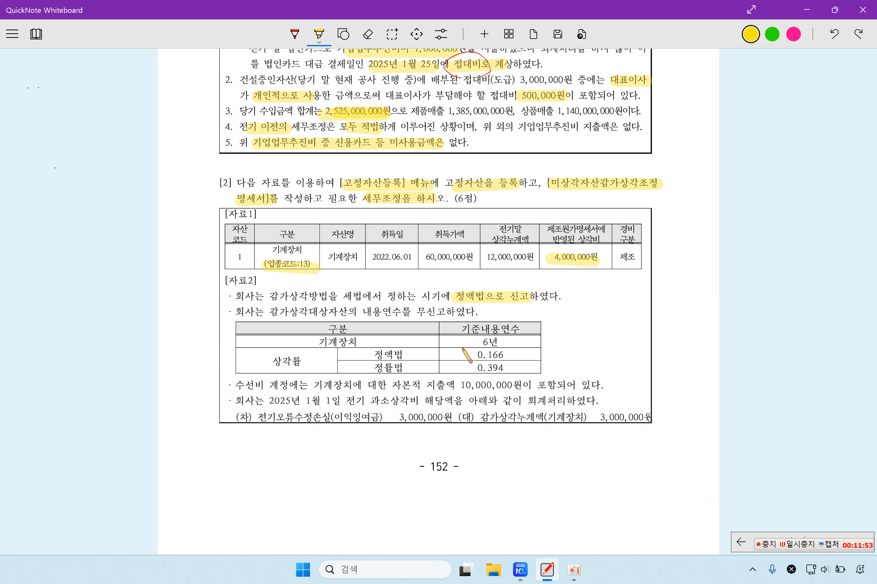
{"action": "mouse_move", "coordinate": [364, 313]}
{"action": "left_mouse_down"}
{"action": "mouse_move", "coordinate": [454, 312]}
{"action": "mouse_move", "coordinate": [486, 330]}
{"action": "mouse_move", "coordinate": [520, 329]}
{"action": "left_mouse_up"}
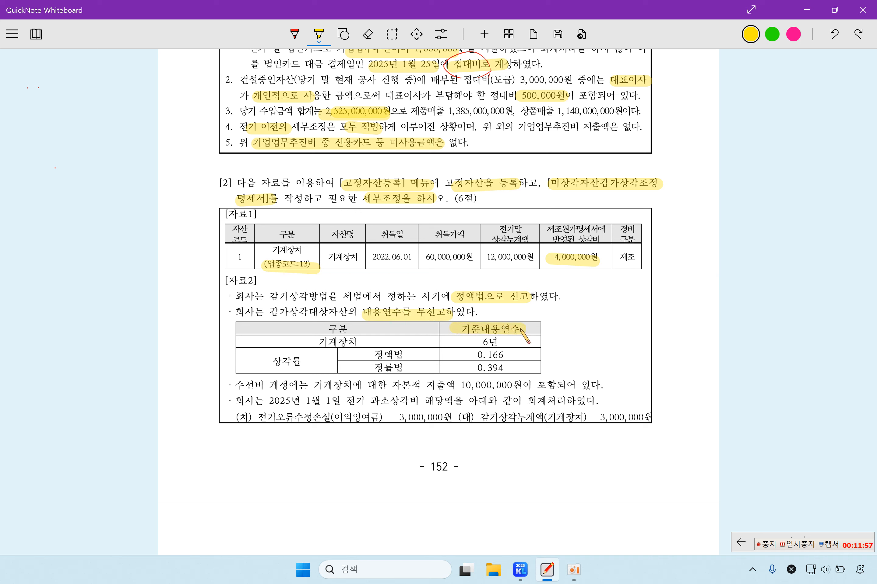
{"action": "left_click_drag", "start_coordinate": [469, 343], "coordinate": [500, 345]}
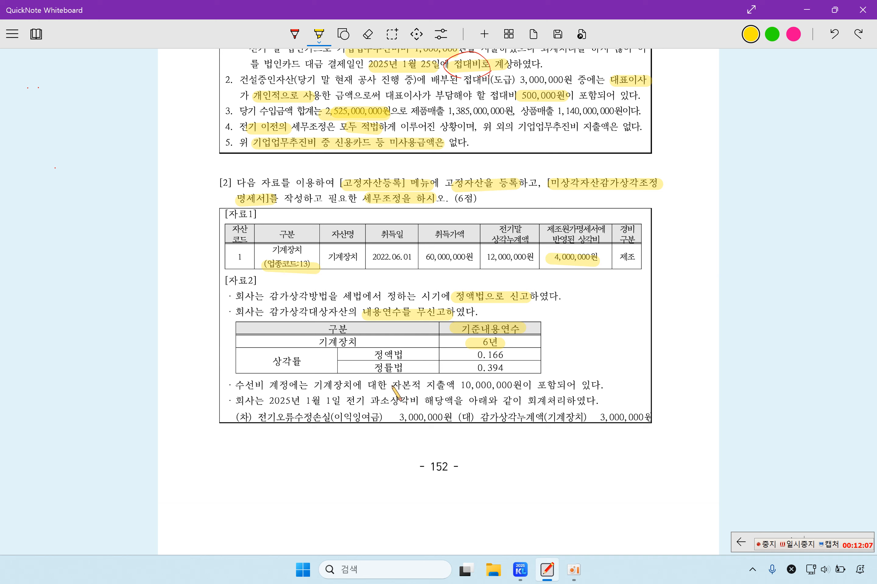
Step: Highlight the 10,000,000원 capital expenditure, the prior-period note and the 3,000,000원 debit entry
{"action": "left_click_drag", "start_coordinate": [387, 385], "coordinate": [572, 390]}
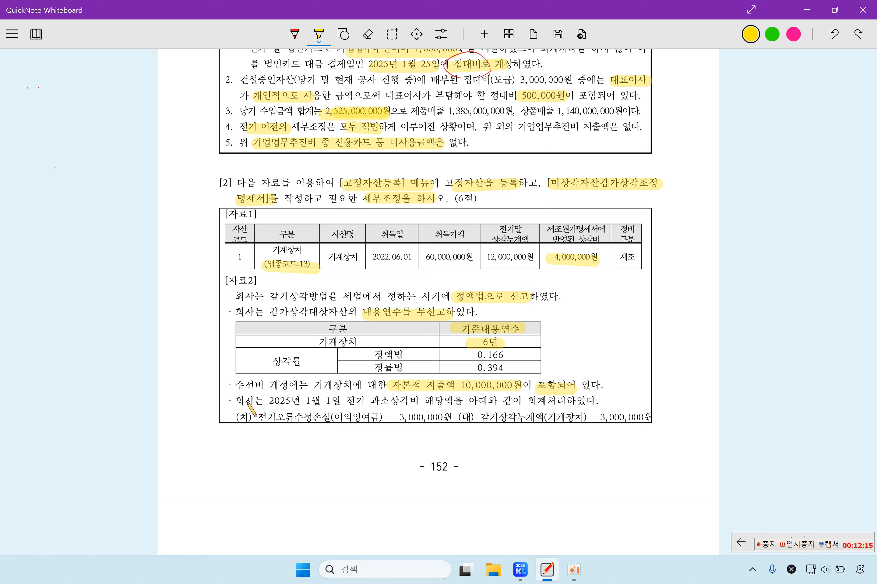
{"action": "left_click_drag", "start_coordinate": [266, 401], "coordinate": [555, 402]}
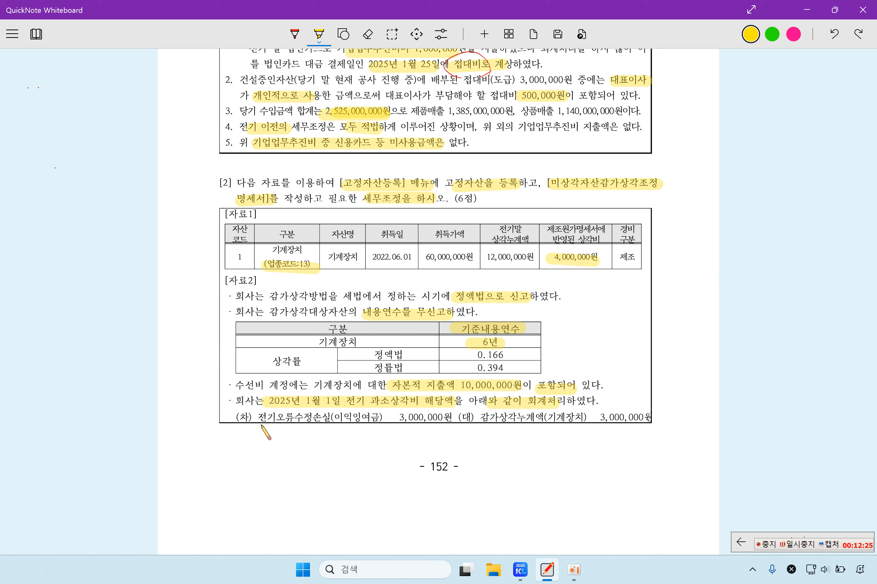
{"action": "left_click_drag", "start_coordinate": [260, 422], "coordinate": [450, 423]}
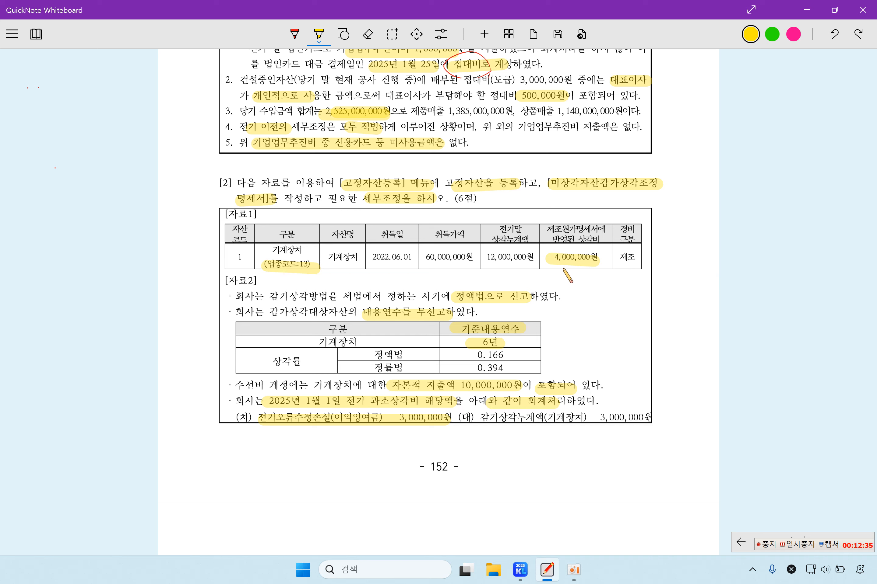
{"action": "mouse_move", "coordinate": [562, 266]}
{"action": "left_mouse_down"}
{"action": "mouse_move", "coordinate": [550, 264]}
{"action": "mouse_move", "coordinate": [604, 266]}
{"action": "left_mouse_up"}
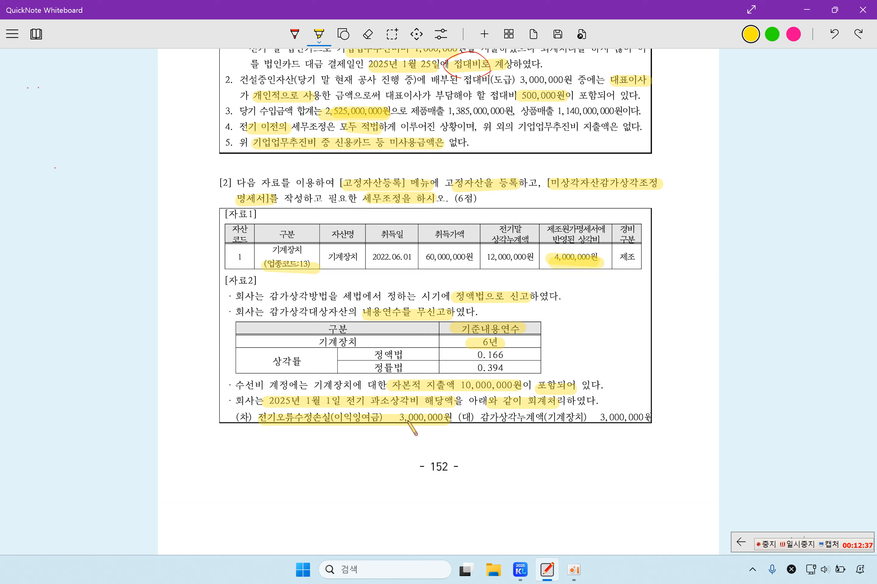
{"action": "left_click_drag", "start_coordinate": [391, 427], "coordinate": [448, 427]}
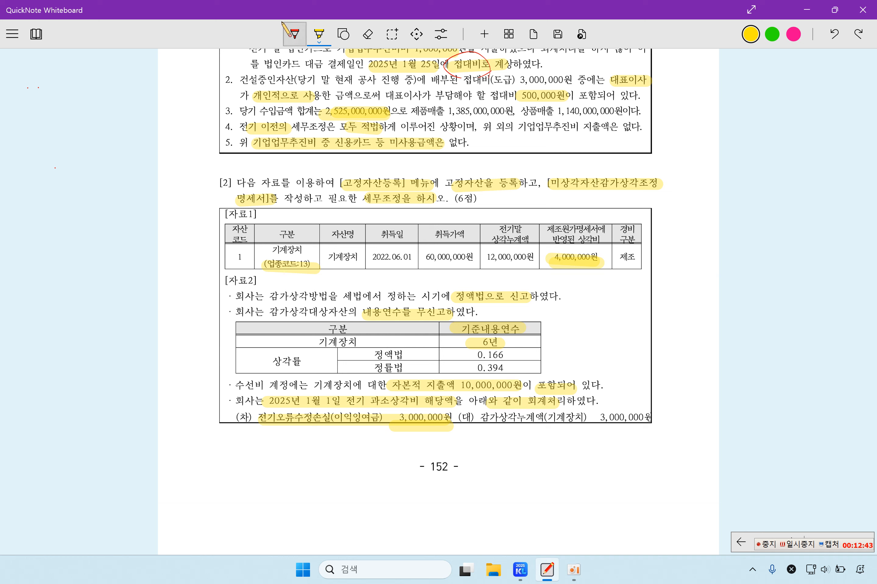
Step: Tick the 4,000,000원 and 3,000,000원 figures with the red pen
{"action": "left_click", "coordinate": [294, 34]}
{"action": "left_click_drag", "start_coordinate": [542, 257], "coordinate": [553, 237]}
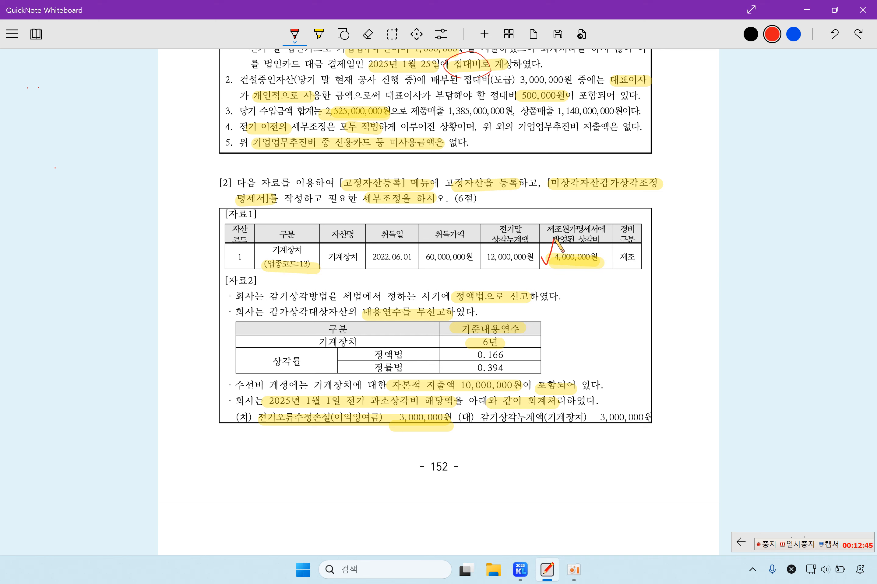
{"action": "left_click_drag", "start_coordinate": [379, 406], "coordinate": [403, 397]}
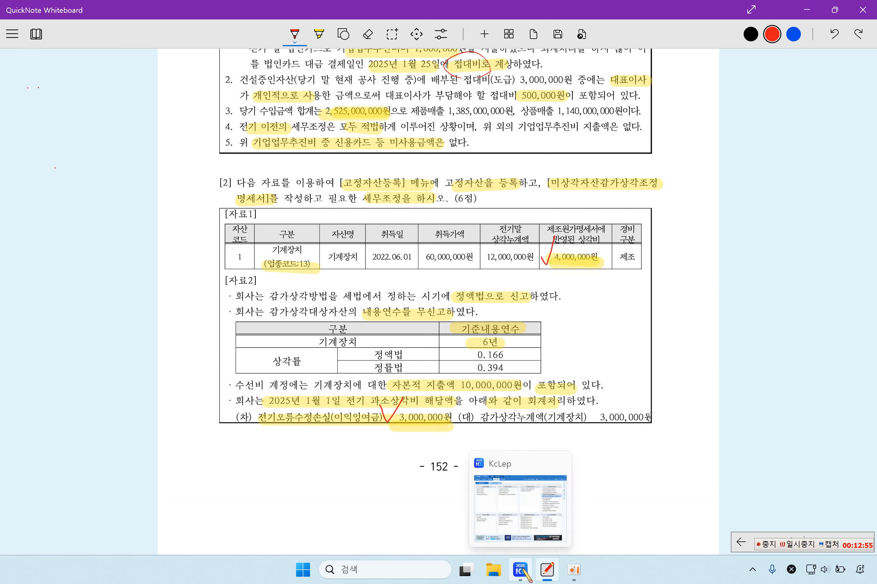
{"action": "left_click", "coordinate": [522, 572]}
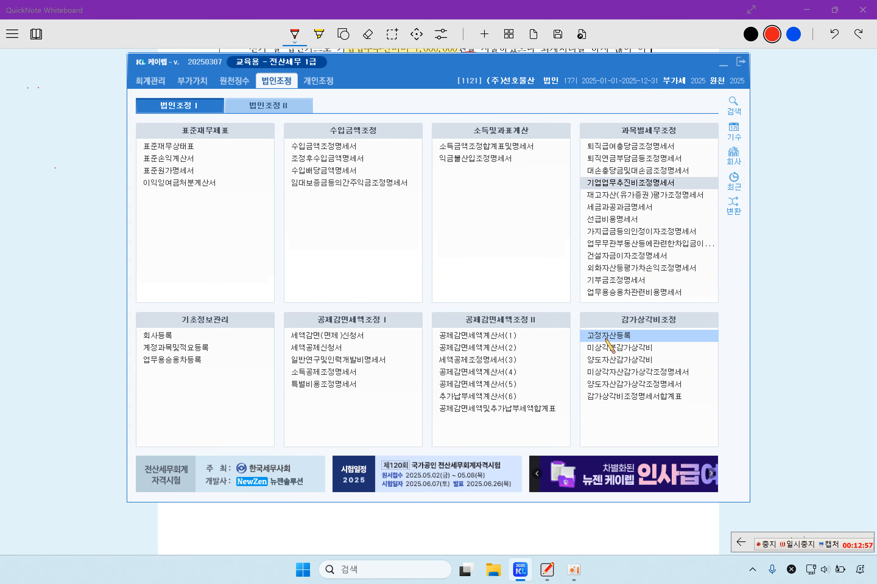
Step: In 고정자산등록, choose account 0206 기계장치 through the F2 lookup
{"action": "left_click", "coordinate": [606, 337]}
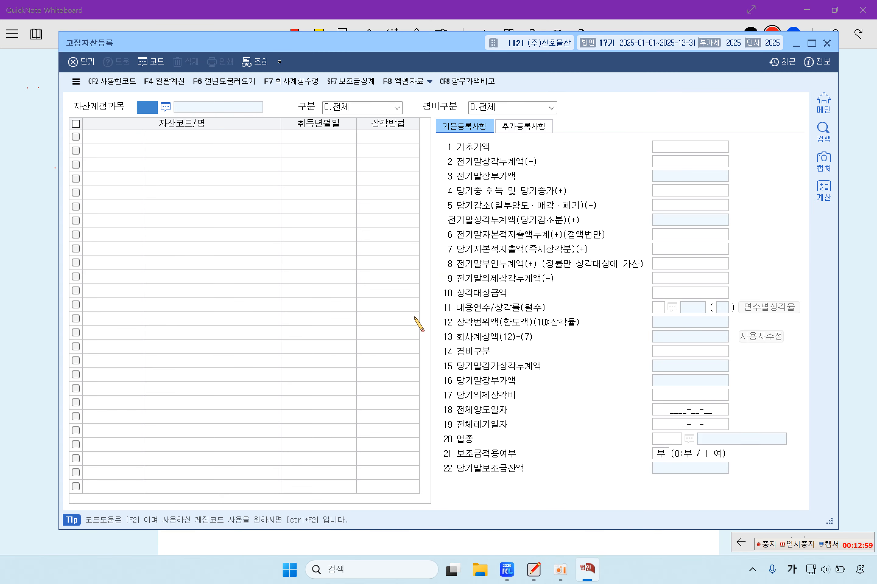
{"action": "key", "text": "Return"}
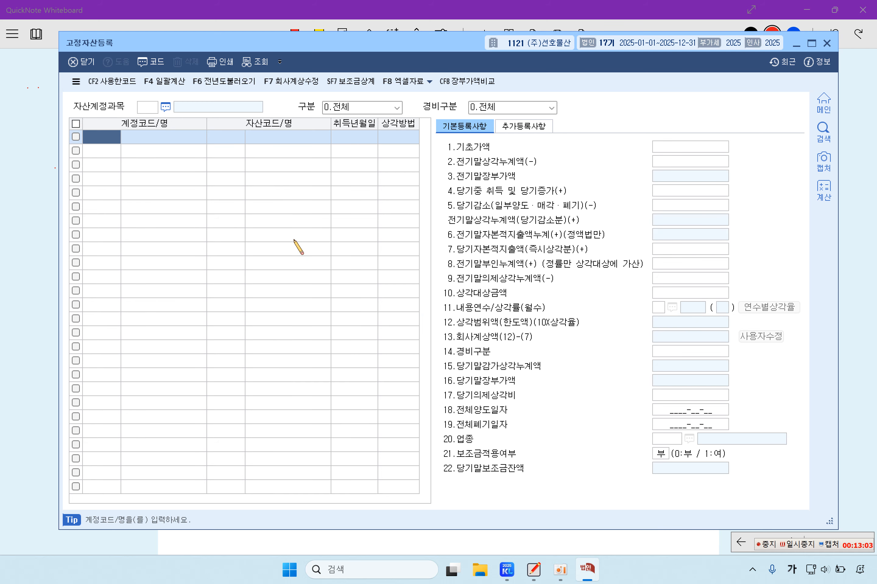
{"action": "key", "text": "F2"}
{"action": "type", "text": "기계"}
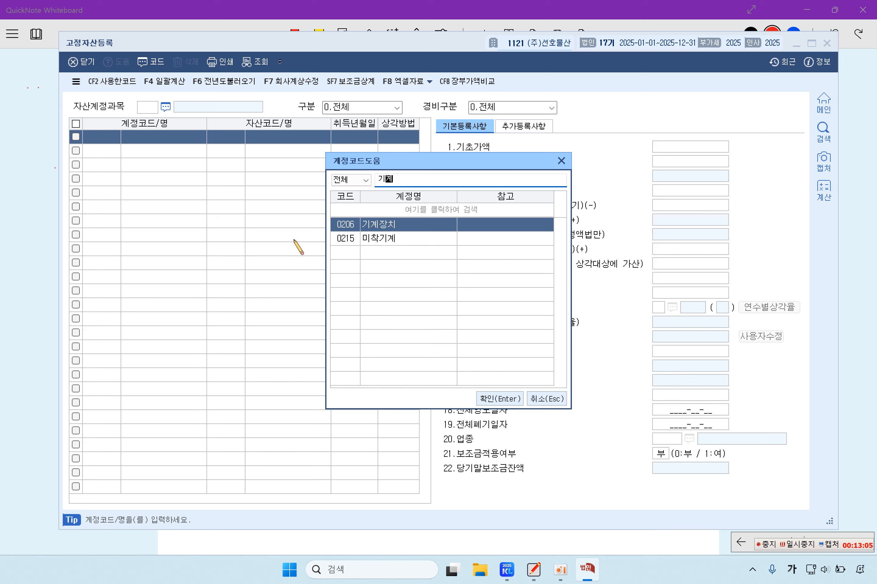
{"action": "key", "text": "Return"}
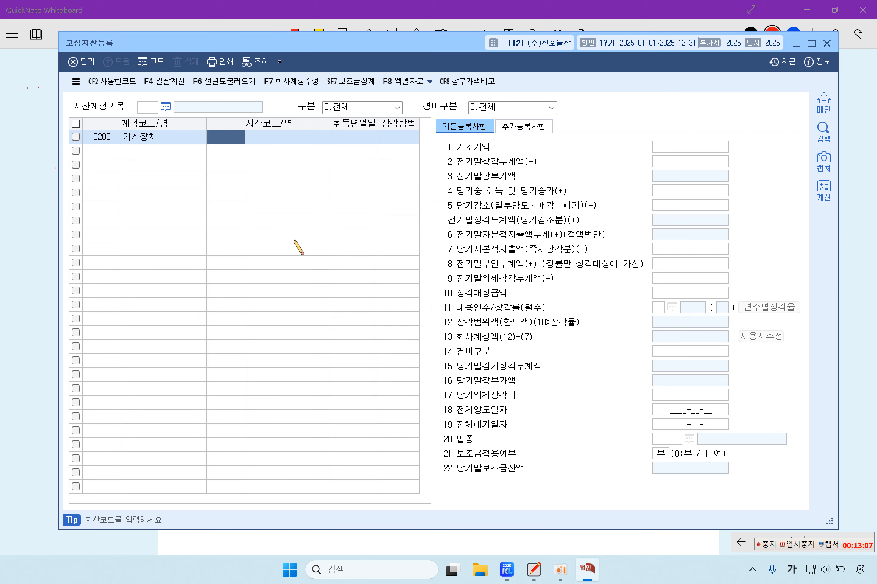
Step: Create asset 000001 named 기계장치 with acquisition date 2022-06-01
{"action": "type", "text": "1"}
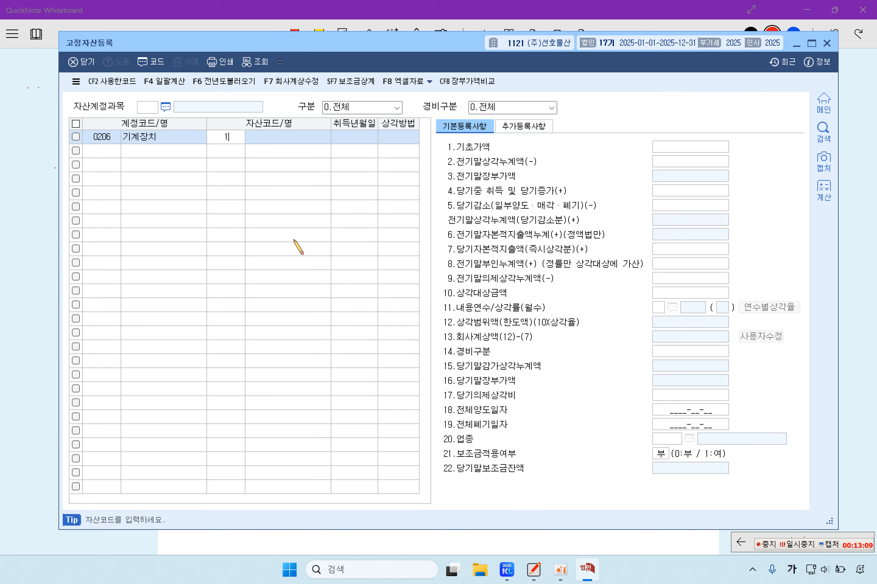
{"action": "key", "text": "Return"}
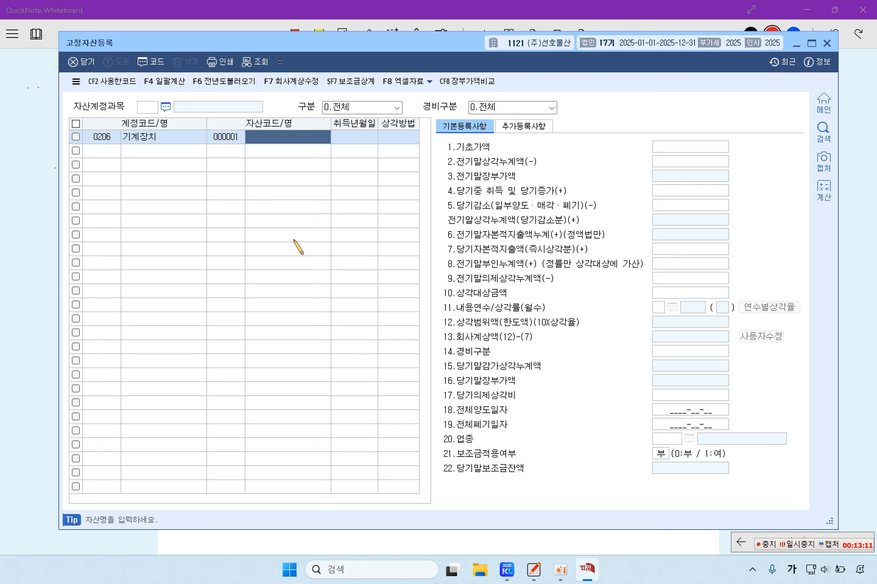
{"action": "type", "text": "기계장치"}
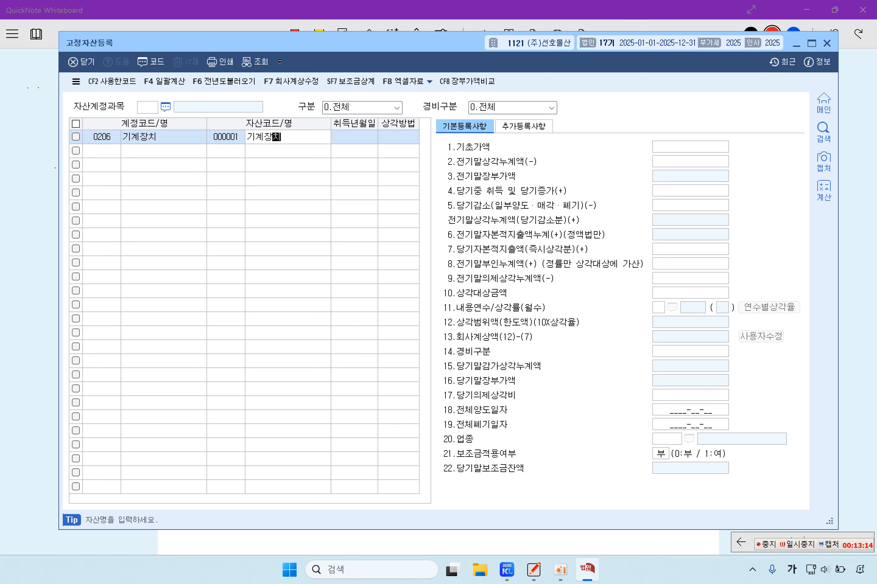
{"action": "key", "text": "Return"}
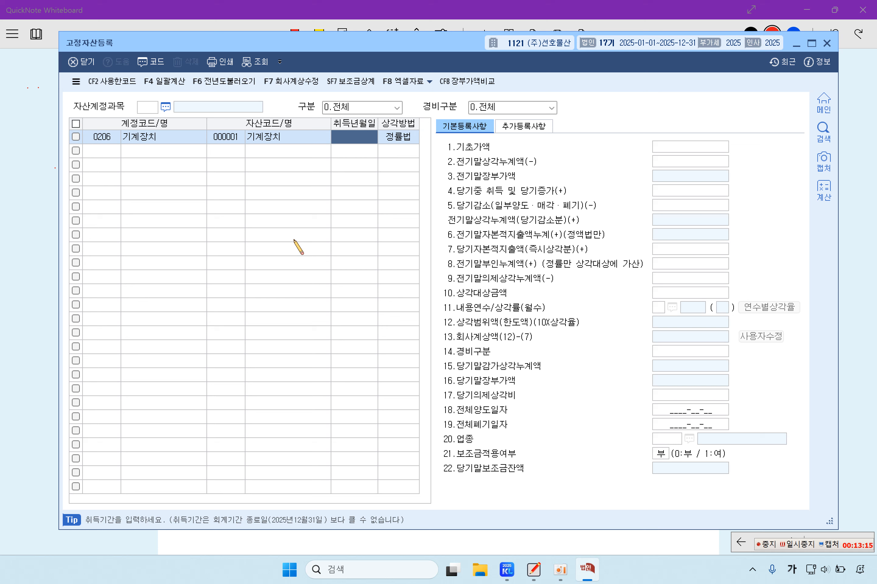
{"action": "type", "text": "2"}
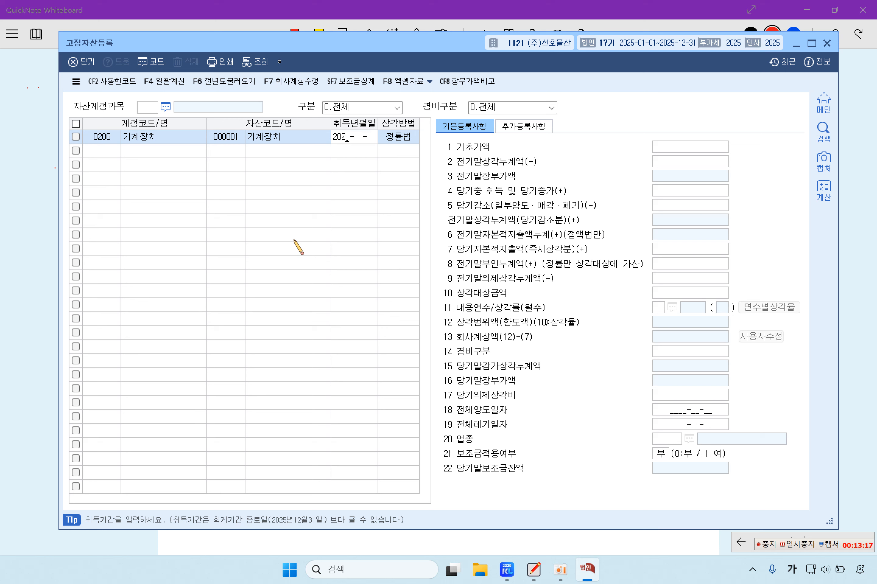
{"action": "type", "text": "022-06-01"}
{"action": "key", "text": "Return"}
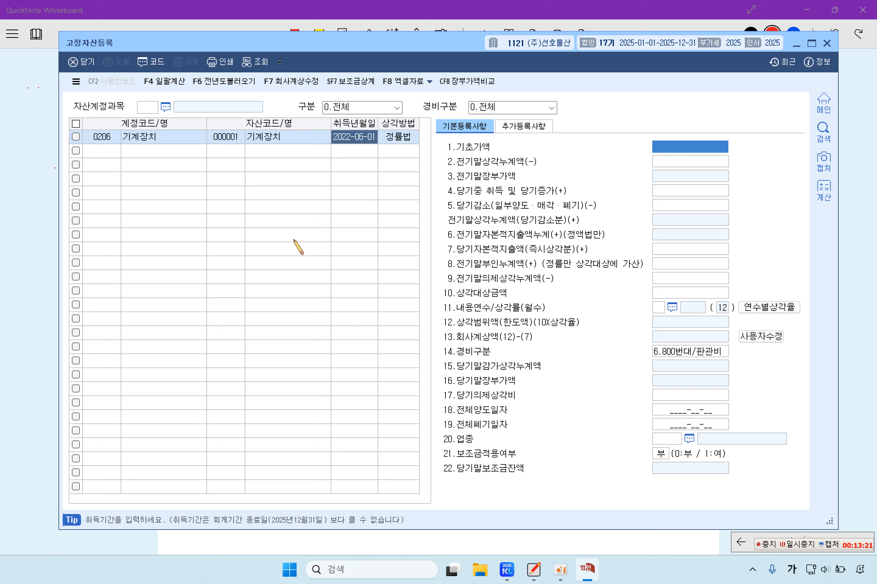
Step: Set 상각방법 to 2:정액법 and enter the 60,000,000 기초가액
{"action": "left_click", "coordinate": [401, 137]}
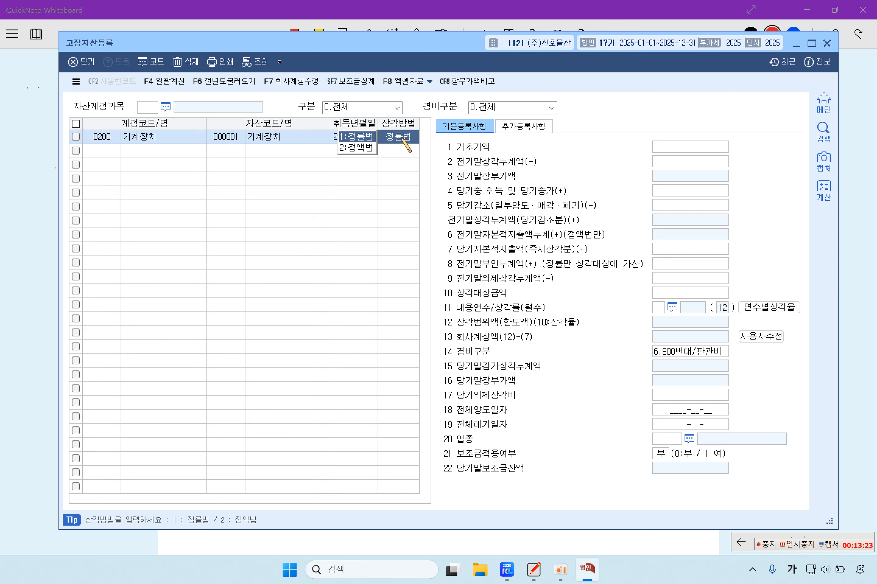
{"action": "left_click", "coordinate": [357, 148]}
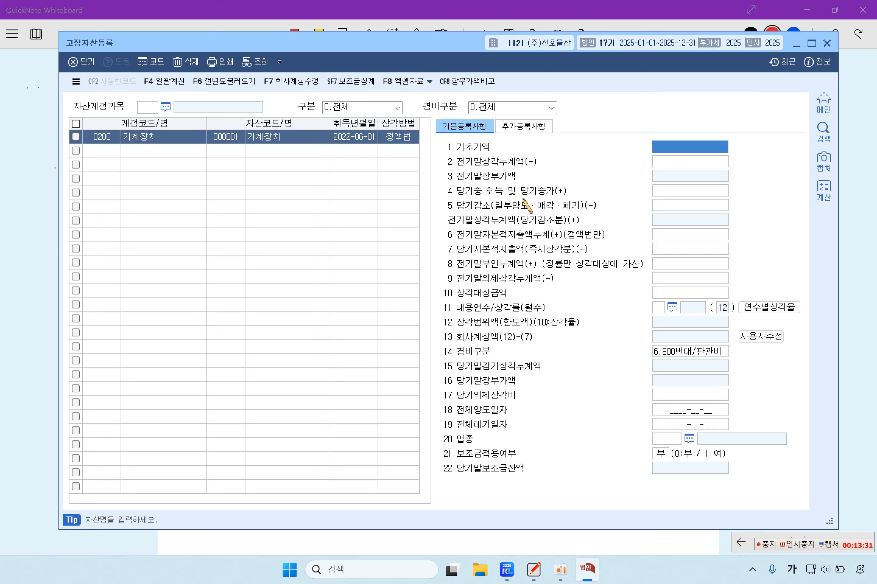
{"action": "type", "text": "60,000,000"}
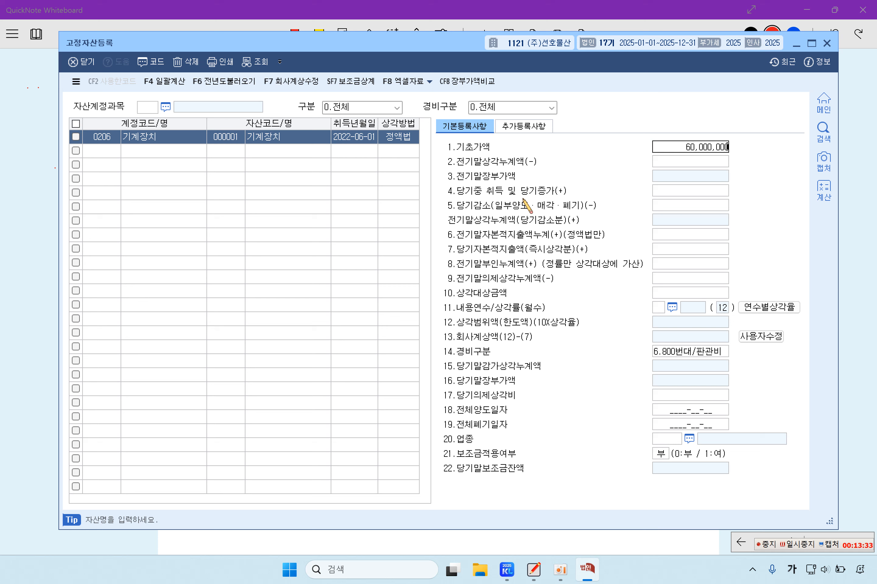
{"action": "key", "text": "Return"}
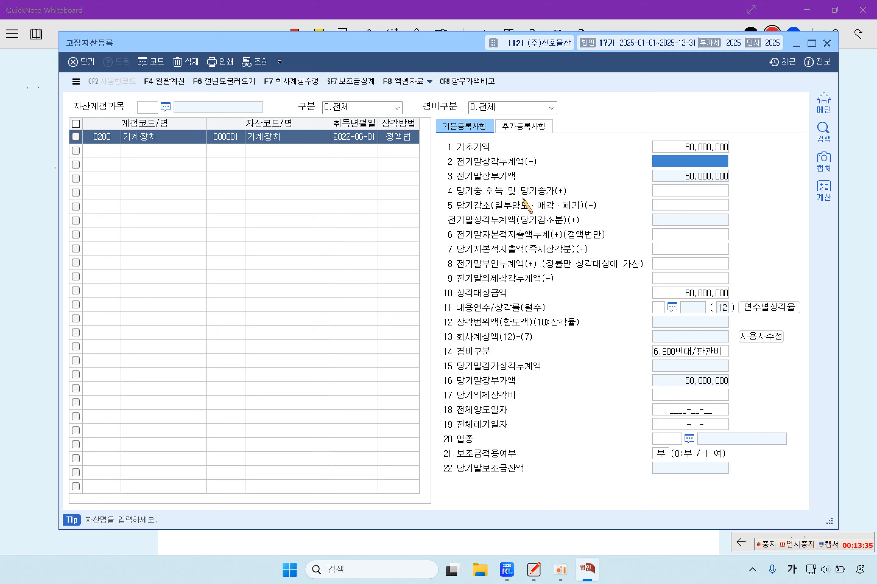
Step: Enter 12,000,000 전기말상각누계액 and a 6-year 내용연수 for the machinery
{"action": "type", "text": "12000000"}
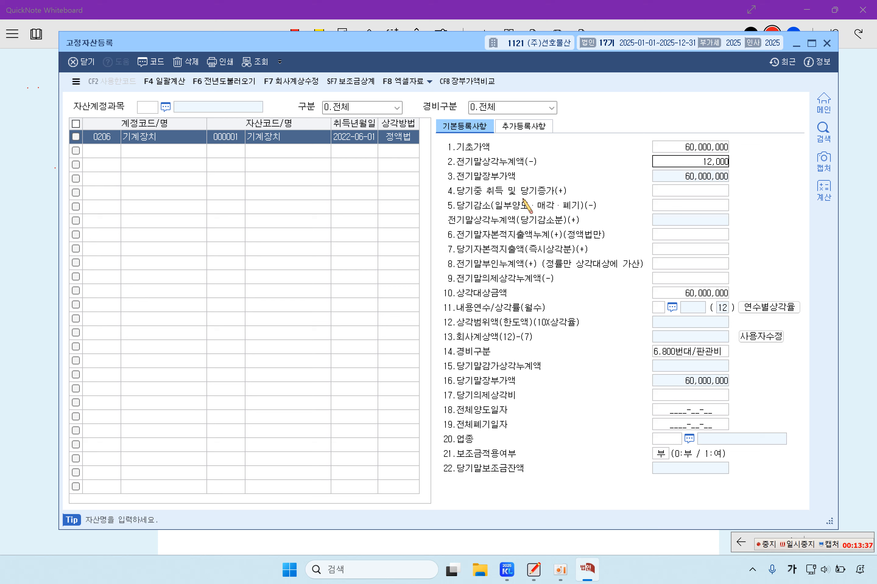
{"action": "key", "text": "Return"}
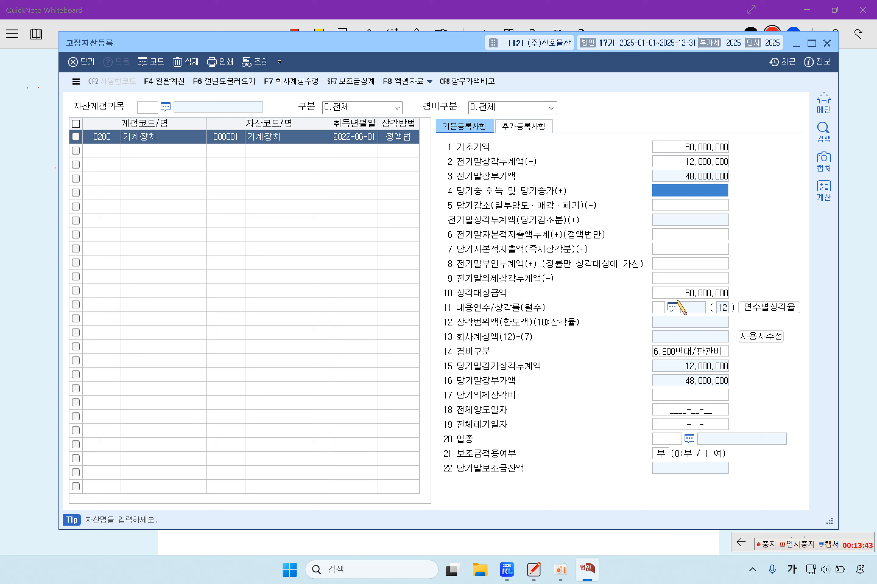
{"action": "left_click", "coordinate": [750, 333]}
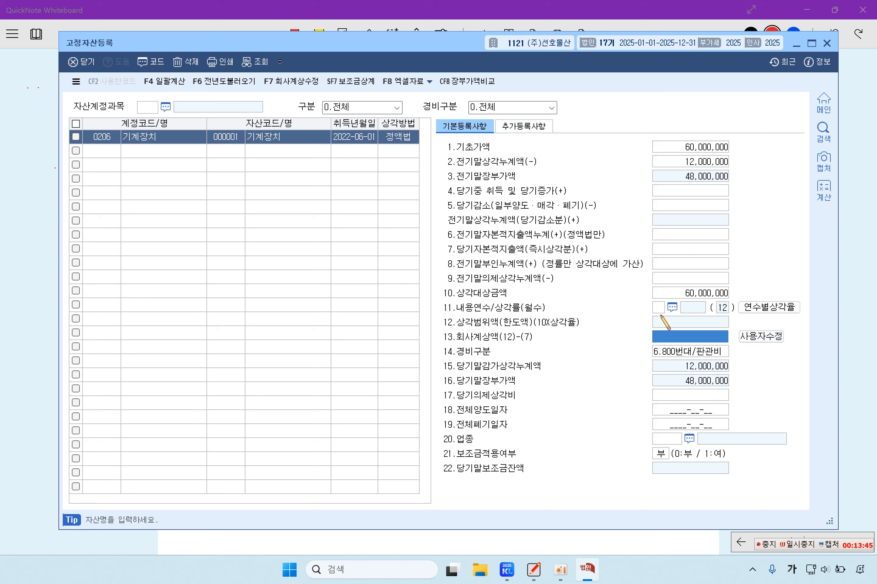
{"action": "left_click", "coordinate": [658, 311]}
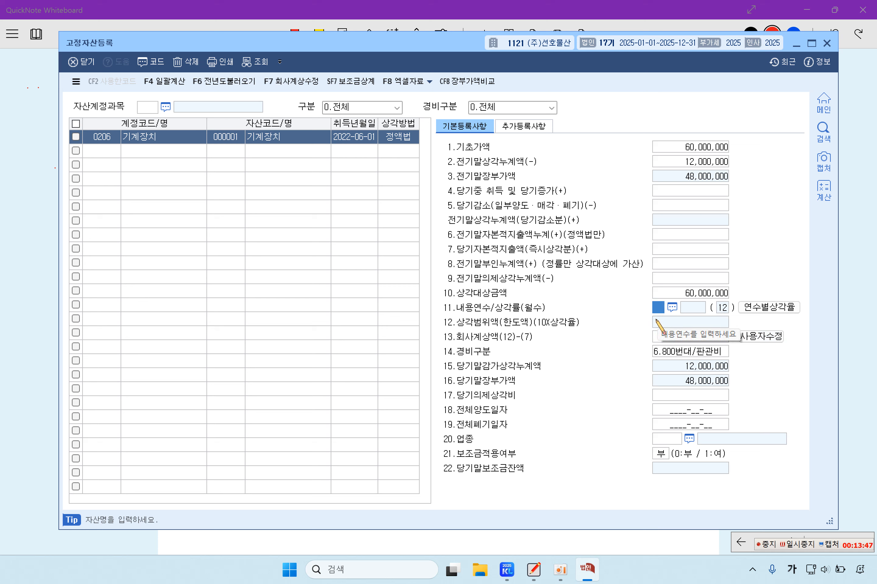
{"action": "type", "text": "6"}
{"action": "key", "text": "Return"}
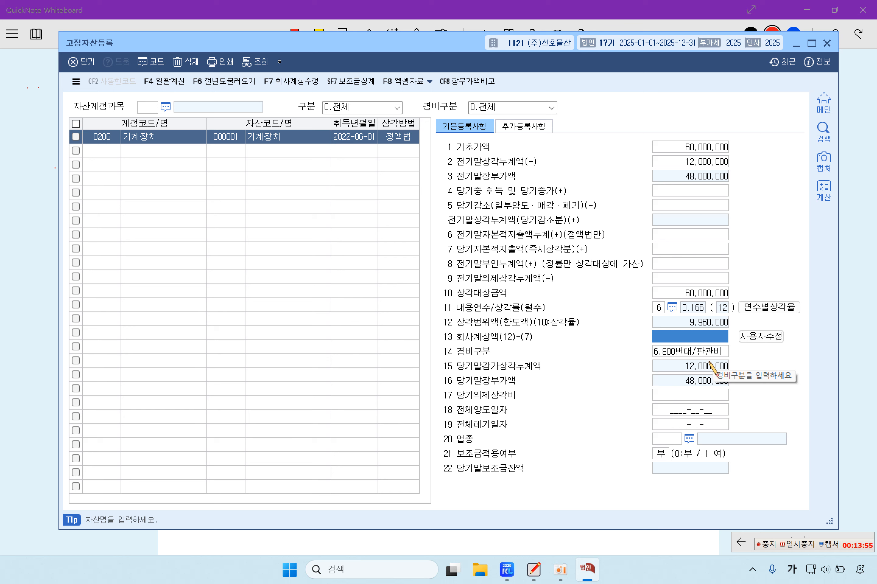
Step: Choose 1.500번대/제조 as 경비구분 and enter 7,000,000 회사계상액
{"action": "left_click", "coordinate": [676, 353]}
{"action": "left_click", "coordinate": [613, 351]}
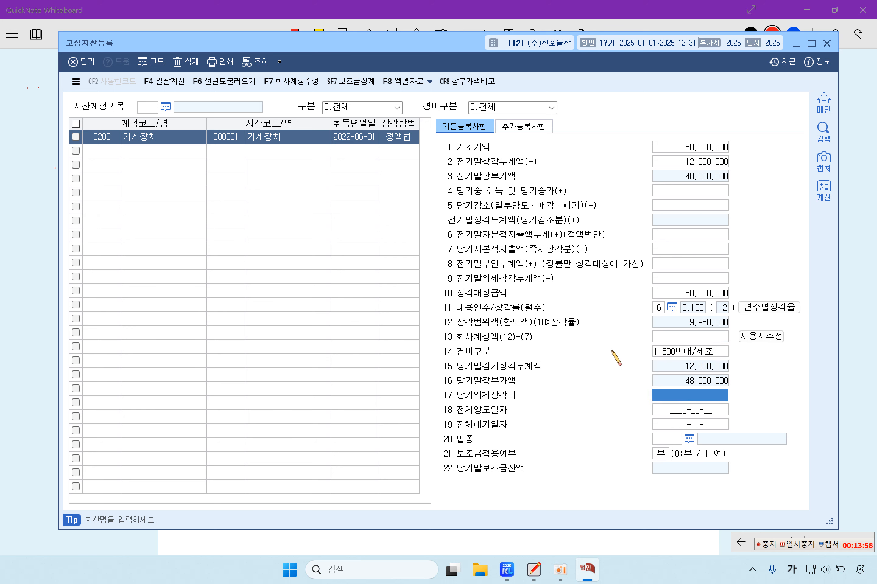
{"action": "left_click", "coordinate": [684, 339]}
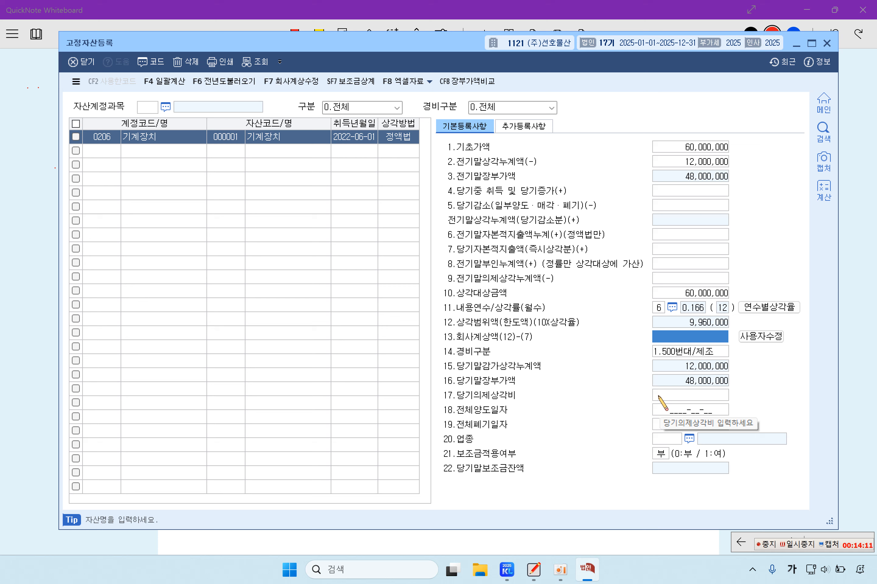
{"action": "type", "text": "7000000"}
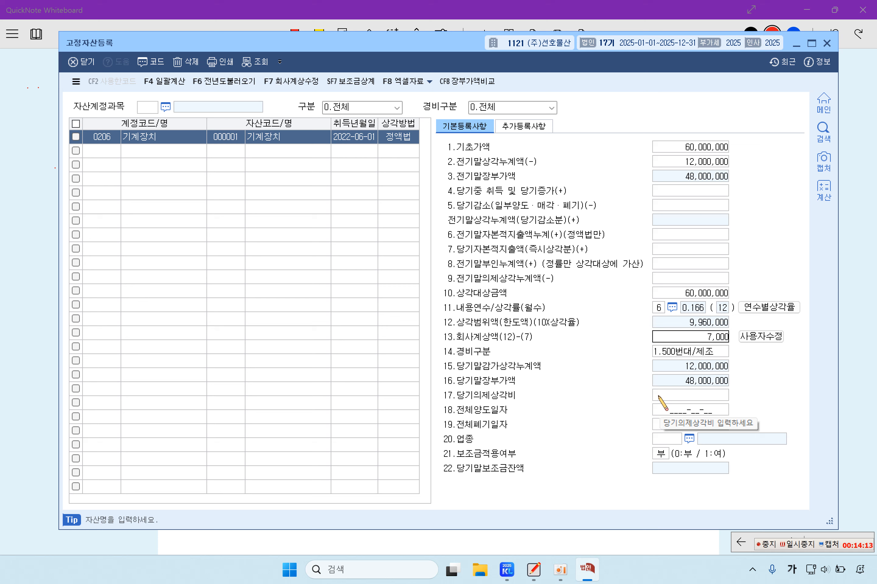
{"action": "key", "text": "Return"}
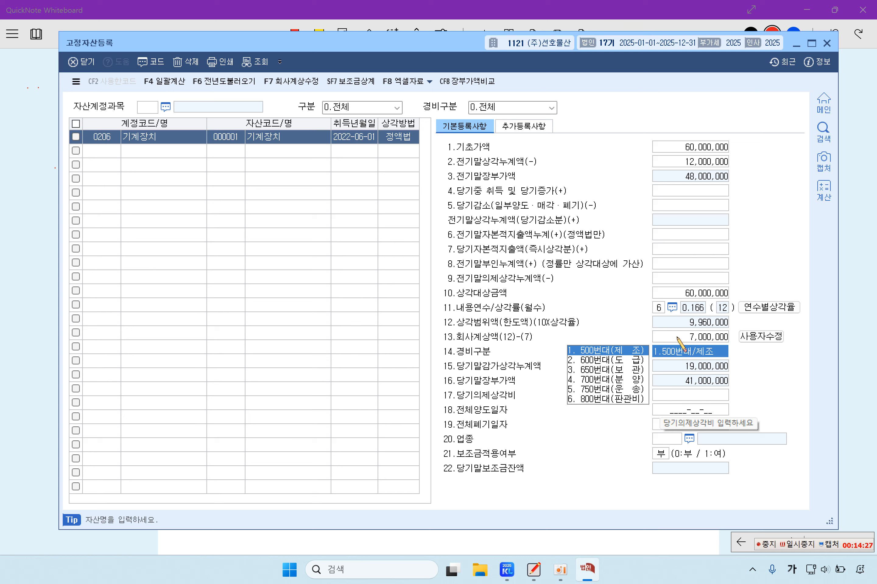
Step: Enter 10,000,000 as the 당기자본적지출액
{"action": "left_click", "coordinate": [675, 249]}
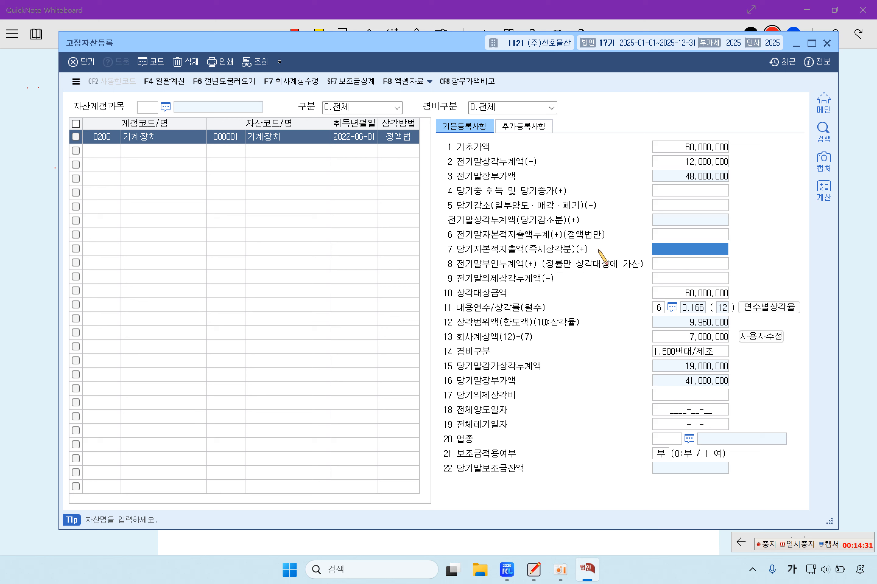
{"action": "type", "text": "10000000"}
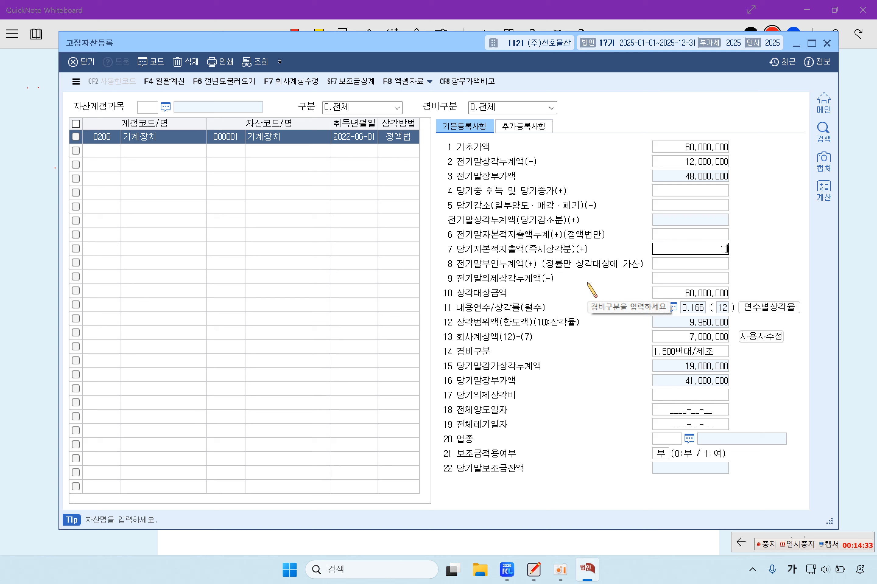
{"action": "key", "text": "Return"}
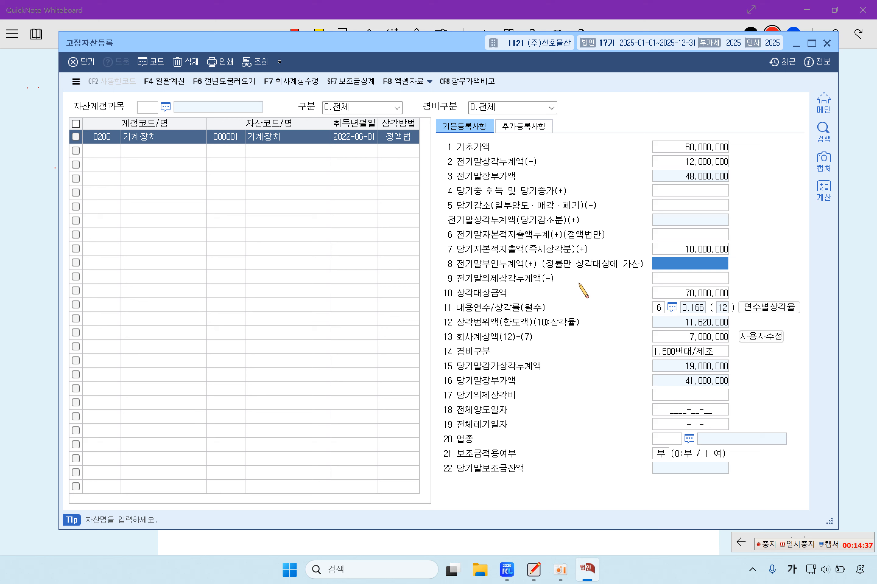
{"action": "left_click", "coordinate": [685, 250]}
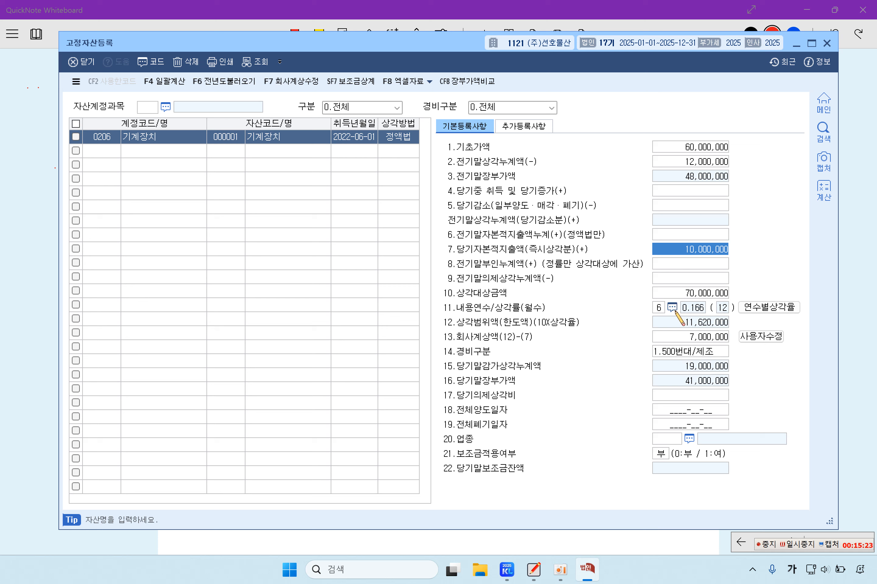
Step: Enter 업종 code 13 제조업, keep subsidy at 부, and close 고정자산등록
{"action": "left_click", "coordinate": [663, 442]}
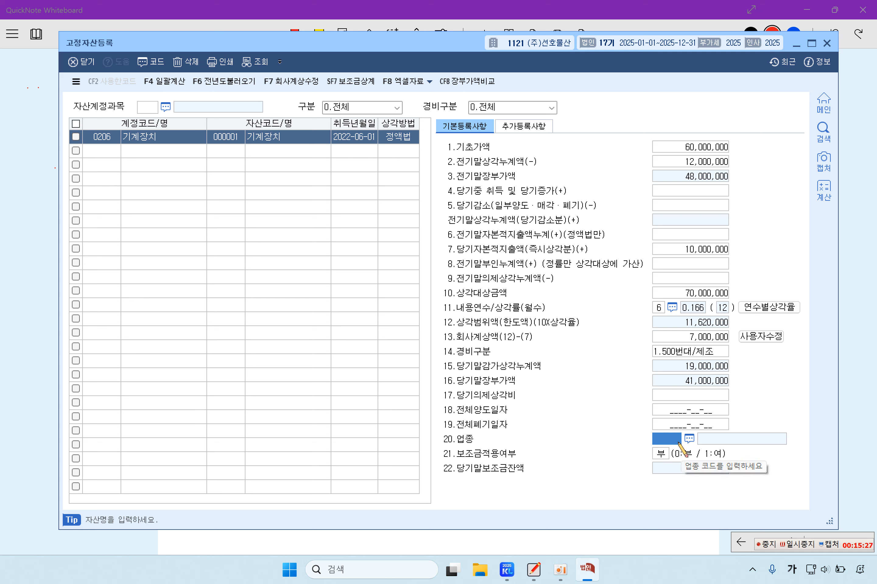
{"action": "type", "text": "13"}
{"action": "key", "text": "Return"}
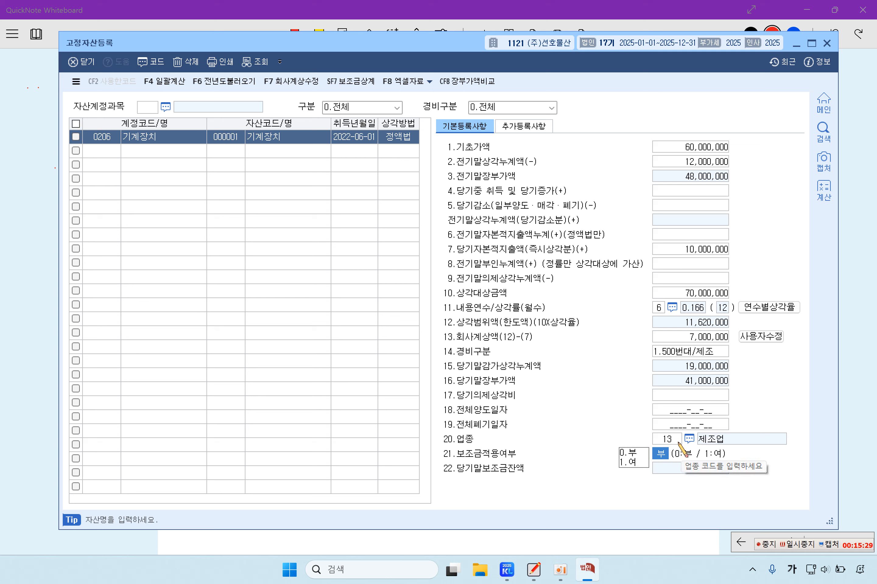
{"action": "left_click", "coordinate": [713, 424]}
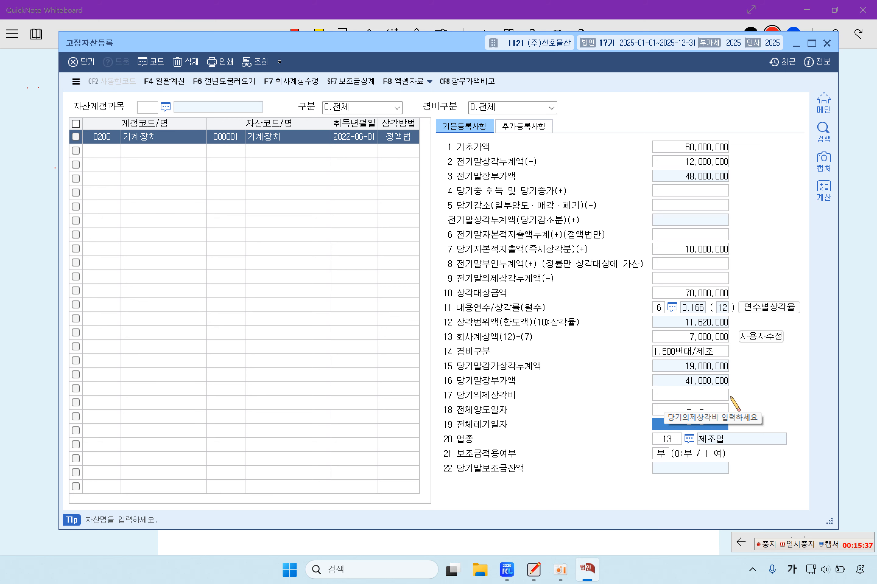
{"action": "left_click", "coordinate": [112, 154]}
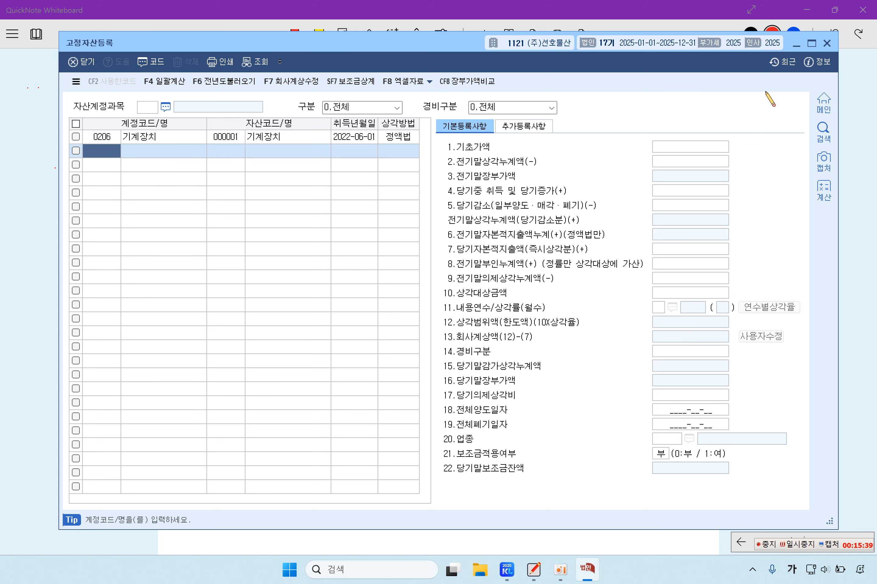
{"action": "left_click", "coordinate": [826, 42]}
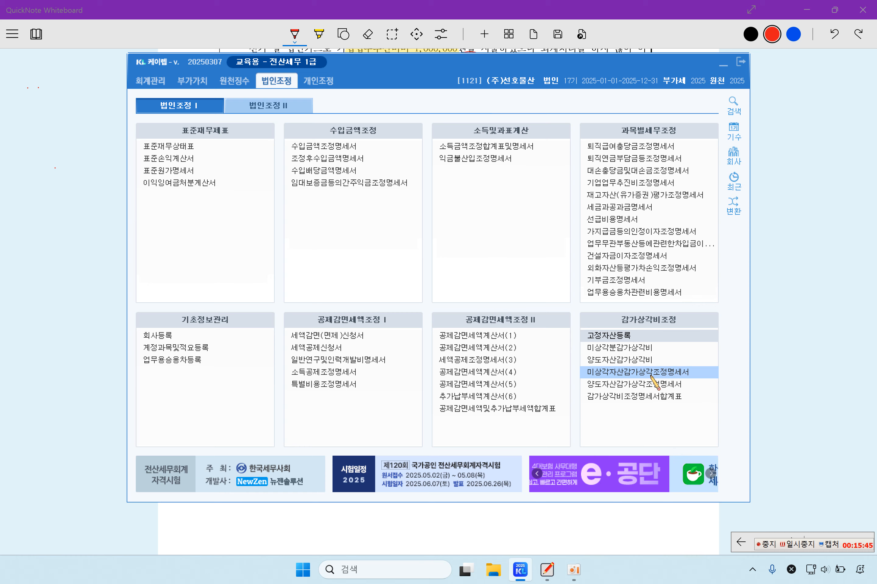
Step: Load the registered machinery into 미상각자산감가상각조정명세서 with F12 불러오기, then bring up the problem sheet
{"action": "left_click", "coordinate": [650, 374]}
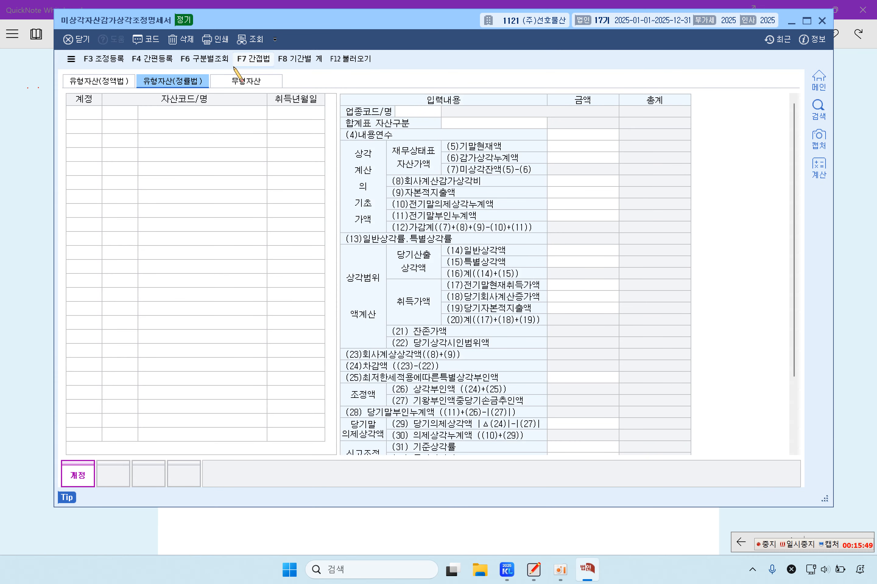
{"action": "left_click", "coordinate": [351, 58]}
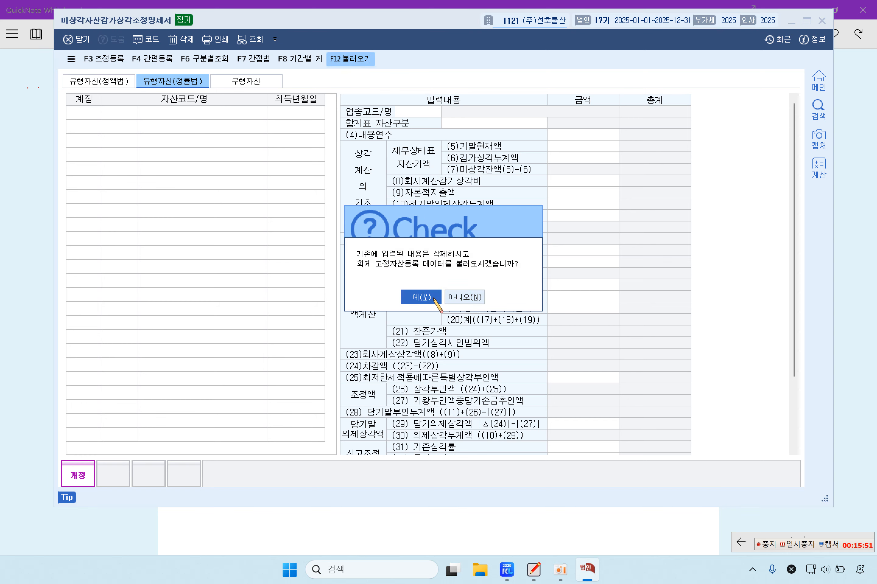
{"action": "left_click", "coordinate": [421, 297]}
{"action": "left_click", "coordinate": [120, 85]}
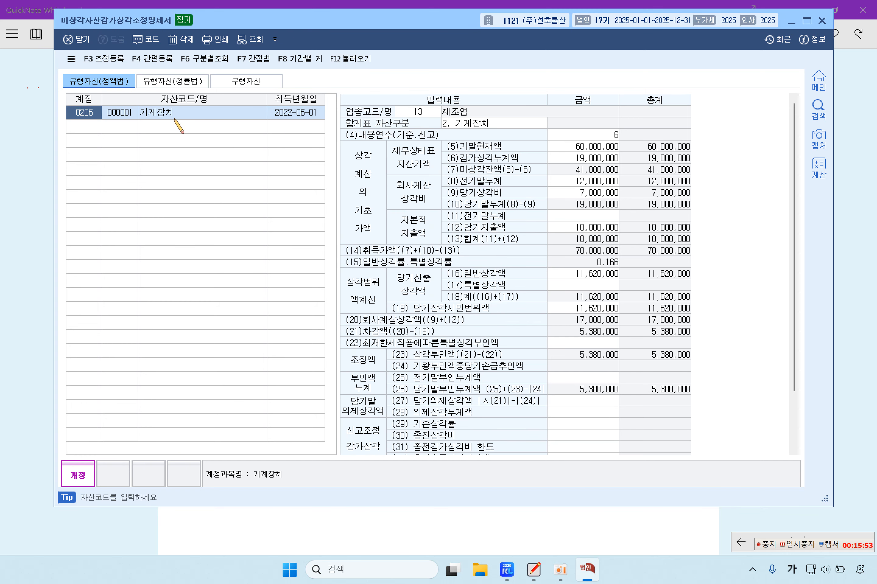
{"action": "left_click", "coordinate": [177, 116]}
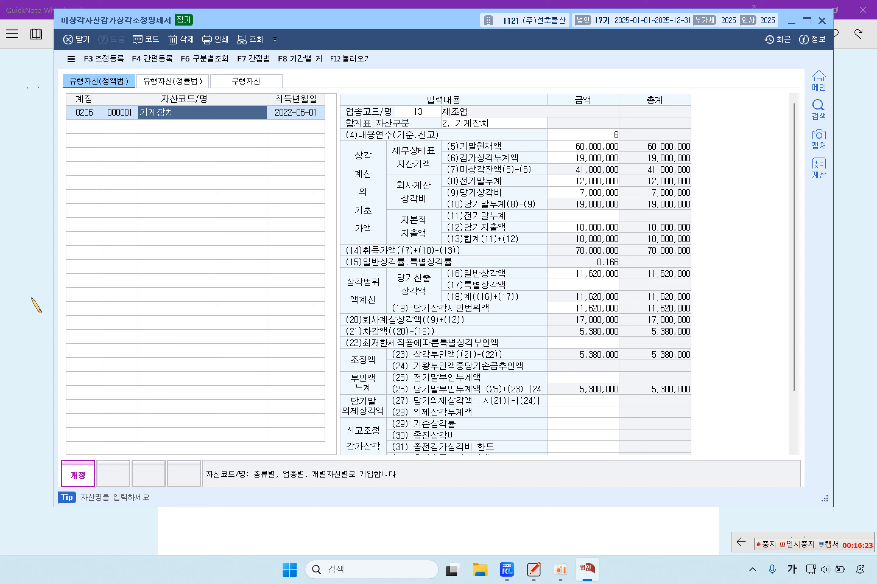
{"action": "left_click", "coordinate": [42, 306]}
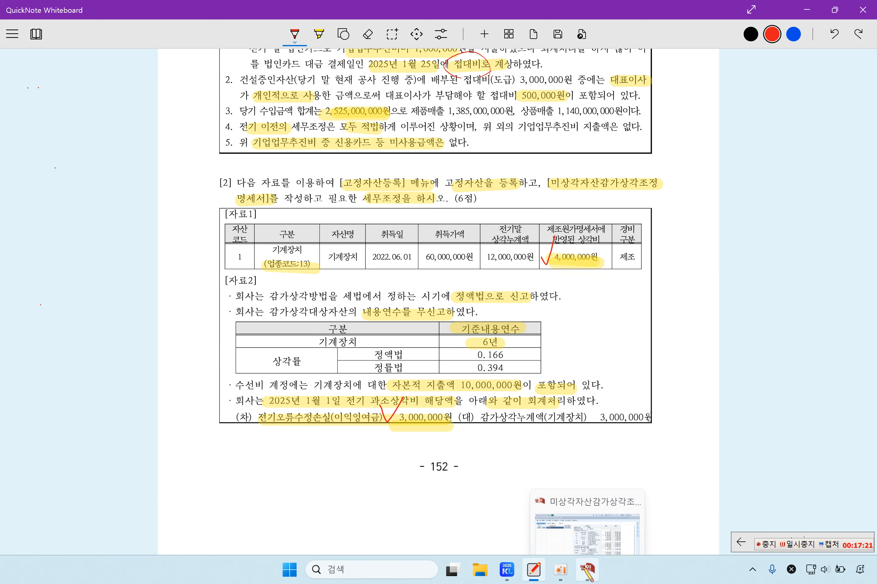
Step: Open 조정 등록 and add 전기오류수정손실(이익잉여금) to the 손금산입 grid
{"action": "left_click", "coordinate": [587, 570]}
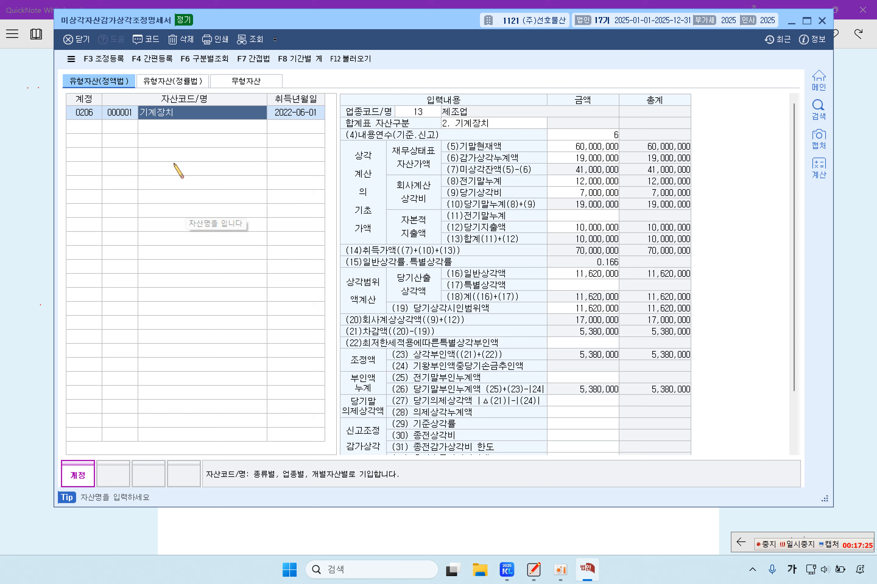
{"action": "left_click", "coordinate": [102, 59]}
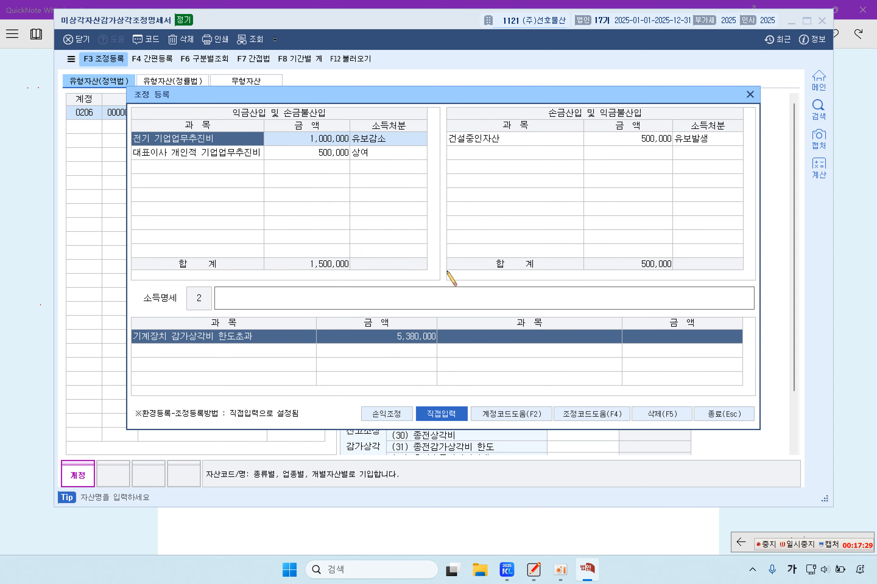
{"action": "left_click", "coordinate": [490, 156]}
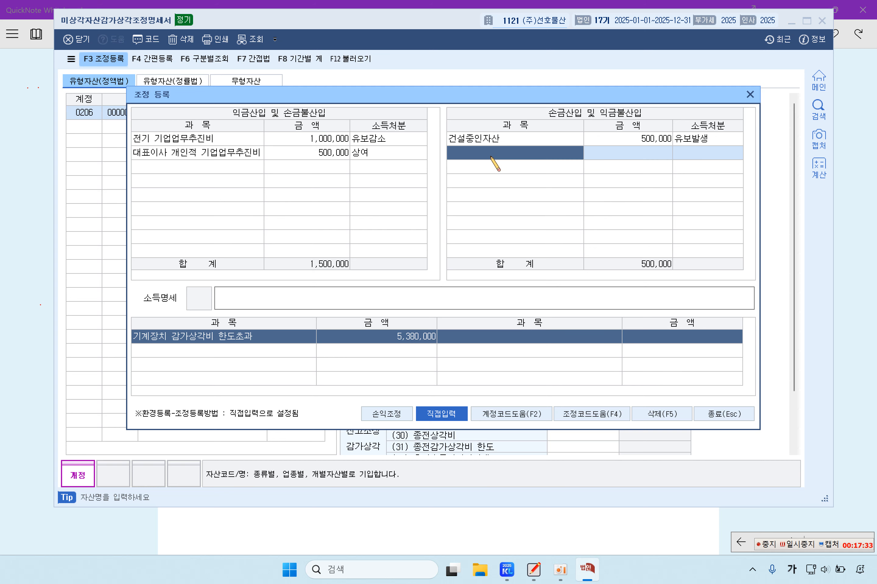
{"action": "type", "text": "전기오유"}
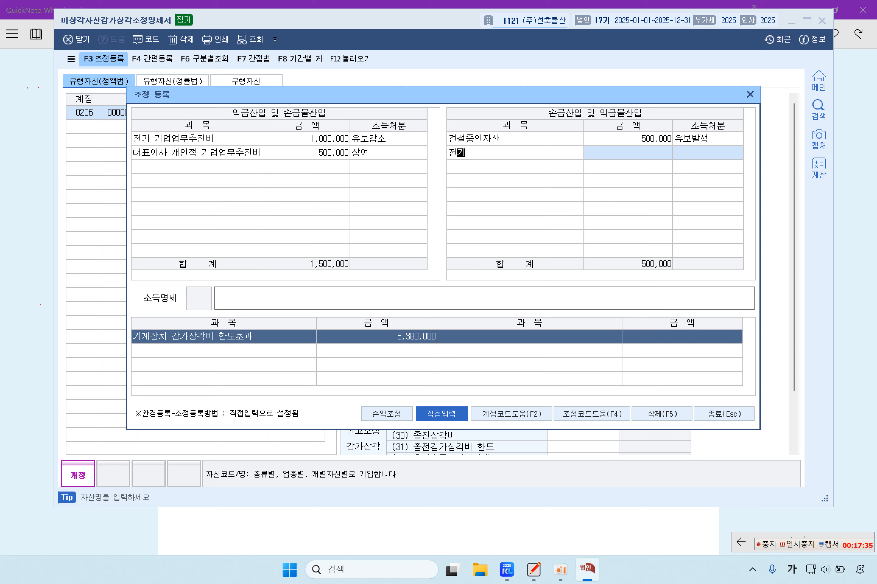
{"action": "key", "text": "BackSpace"}
{"action": "key", "text": "BackSpace"}
{"action": "key", "text": "BackSpace"}
{"action": "type", "text": "외"}
{"action": "key", "text": "BackSpace"}
{"action": "type", "text": "류수정손ㅅ실(이익"}
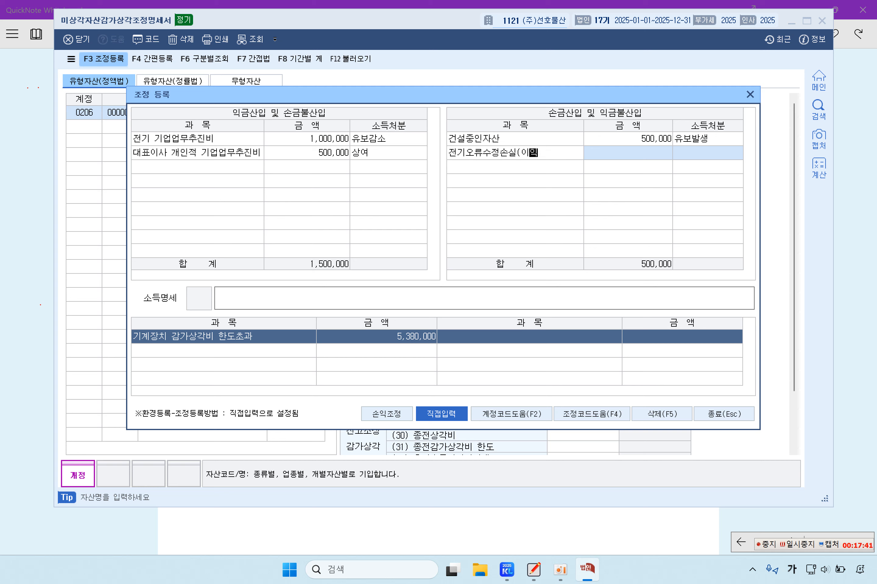
{"action": "type", "text": "잉여금)"}
{"action": "key", "text": "Return"}
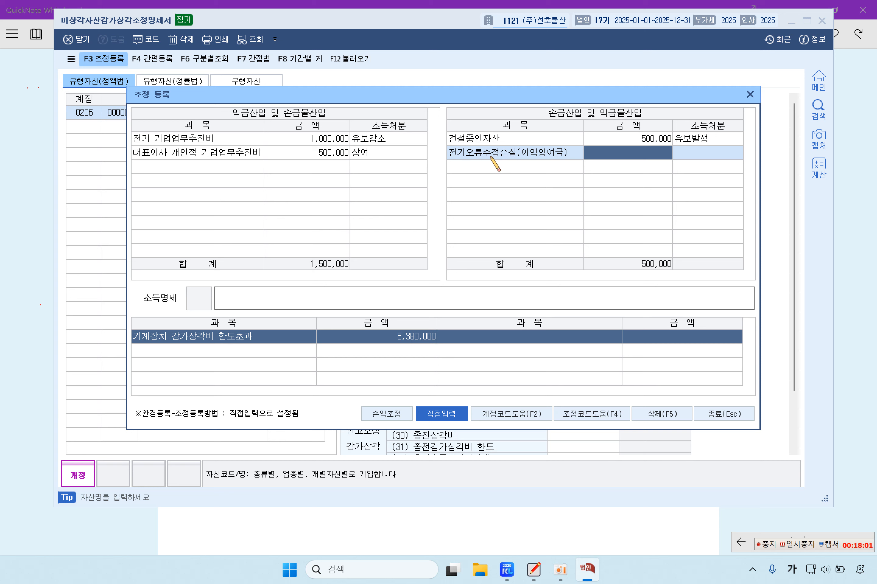
Step: Give 전기오류수정손실(이익잉여금) an amount of 3,000,000 with 소득처분 3:기타
{"action": "type", "text": "3000000"}
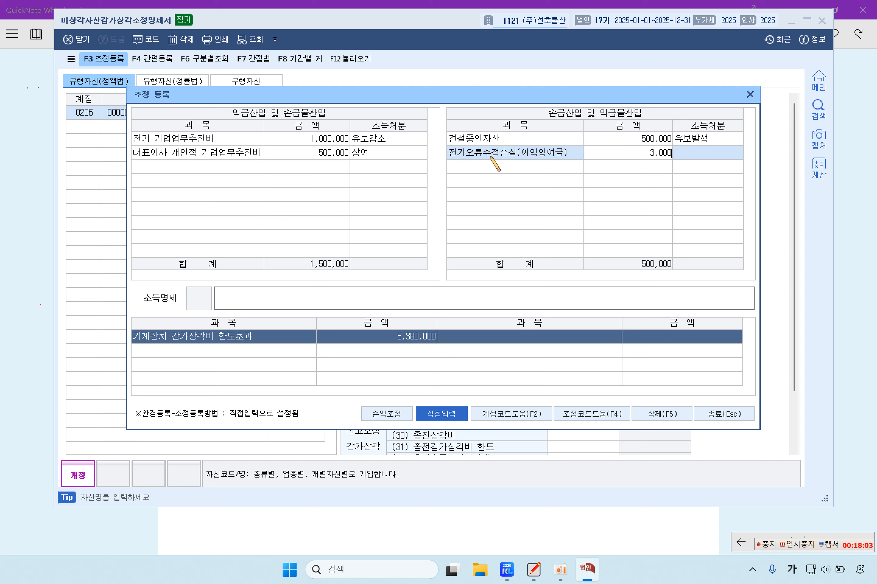
{"action": "key", "text": "Return"}
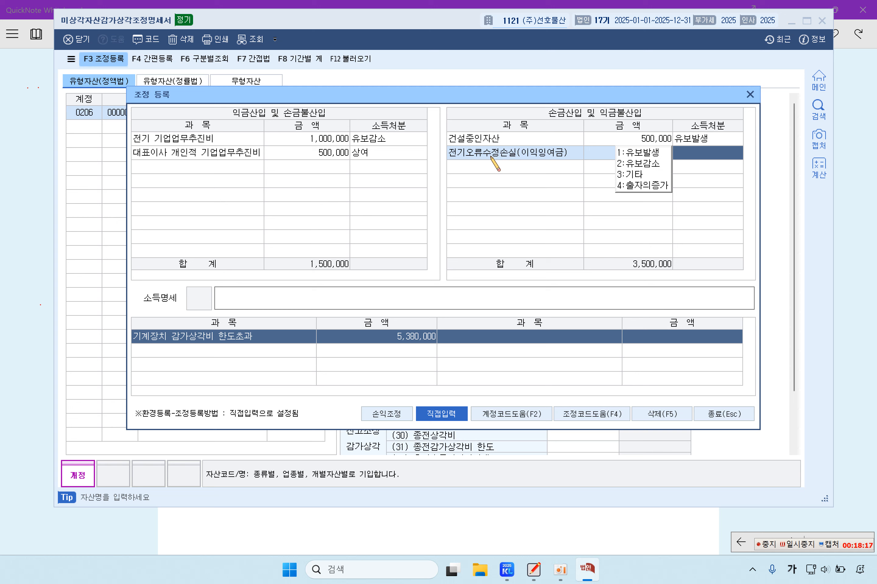
{"action": "left_click", "coordinate": [628, 174]}
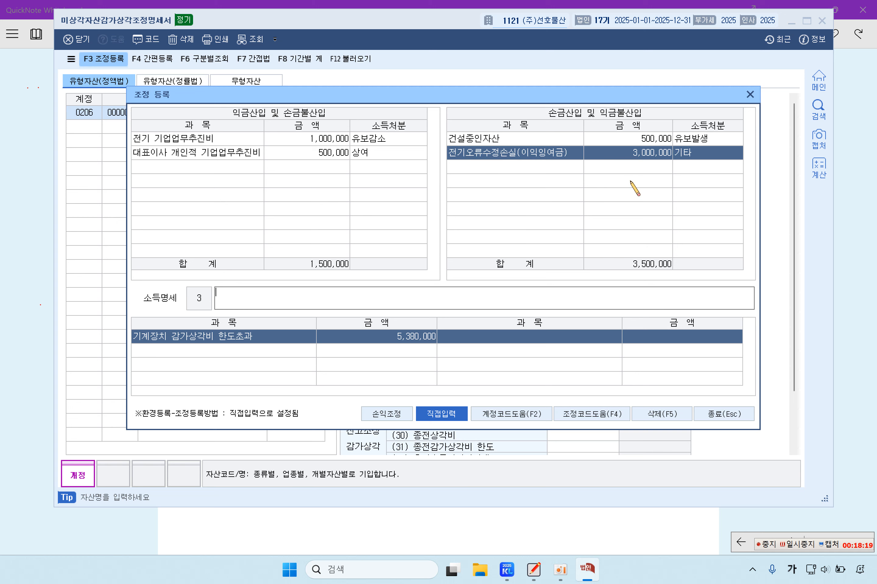
{"action": "left_click", "coordinate": [519, 163]}
{"action": "left_click", "coordinate": [527, 151]}
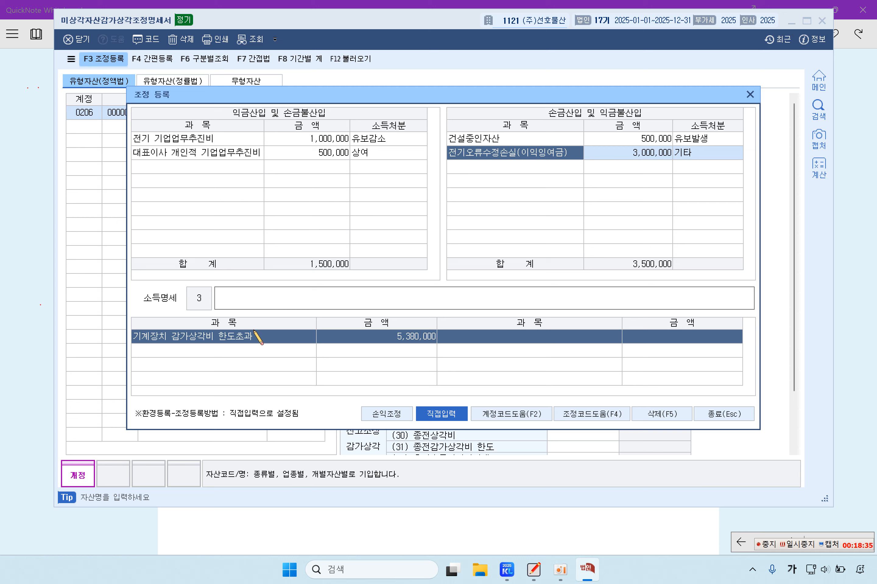
Step: Add 기계장치 감가상각비 한도초과 5,380,000 with 소득처분 1:유보발생
{"action": "left_click", "coordinate": [226, 167]}
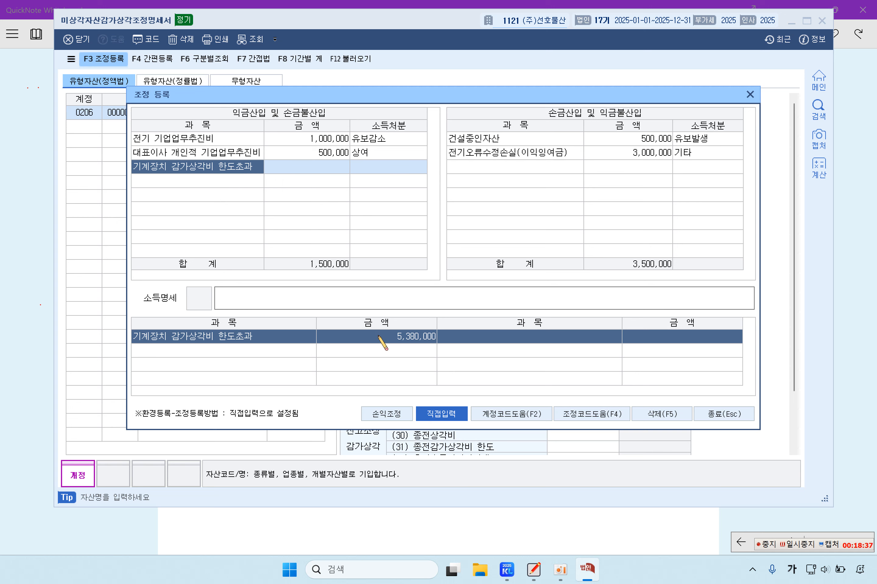
{"action": "double_click", "coordinate": [325, 169]}
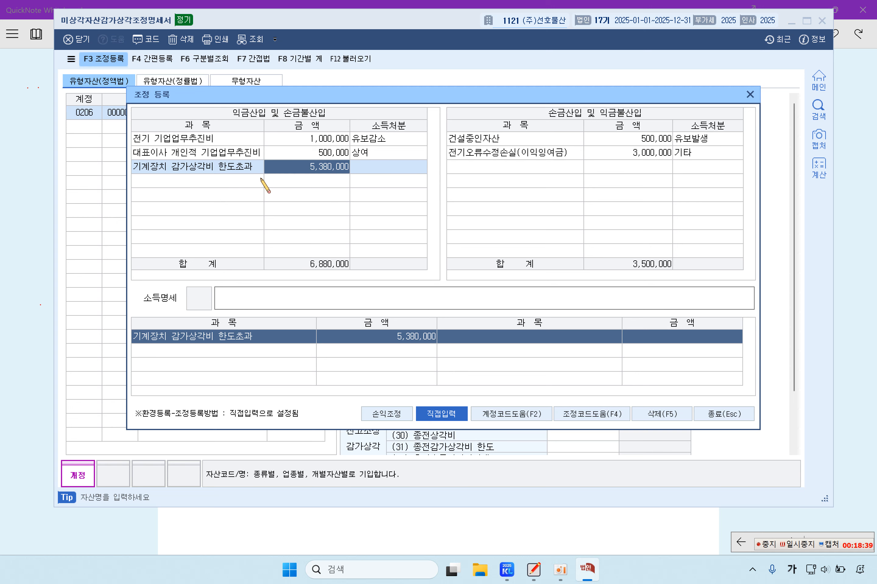
{"action": "left_click", "coordinate": [225, 169]}
{"action": "left_click", "coordinate": [382, 173]}
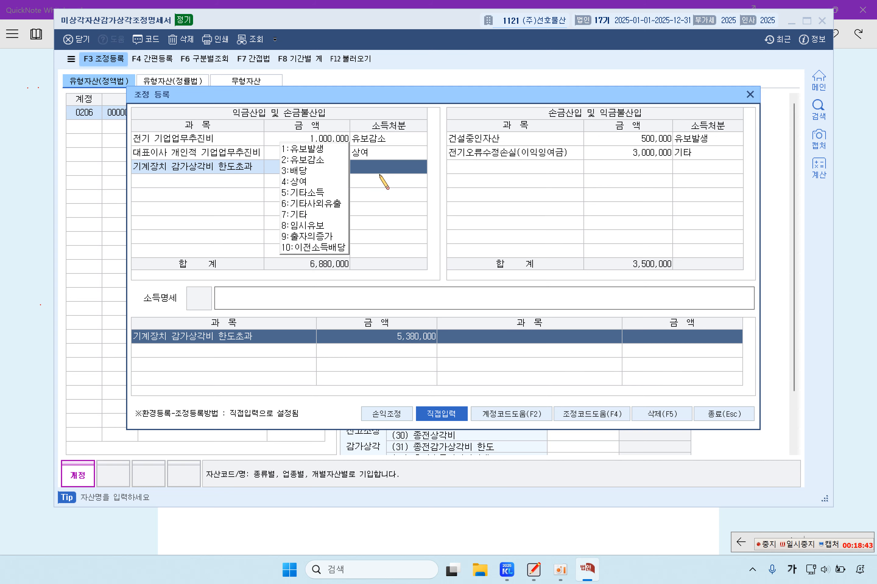
{"action": "left_click", "coordinate": [325, 148]}
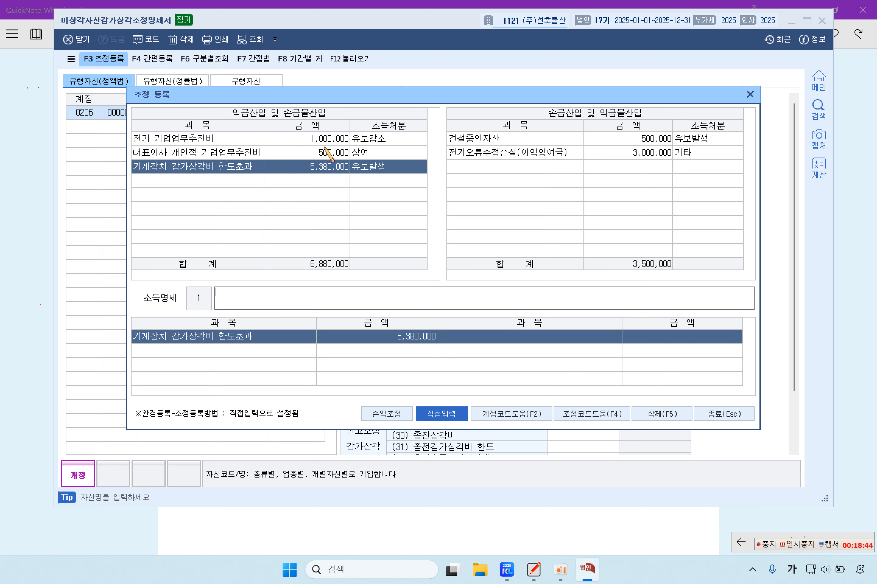
{"action": "left_click", "coordinate": [258, 181]}
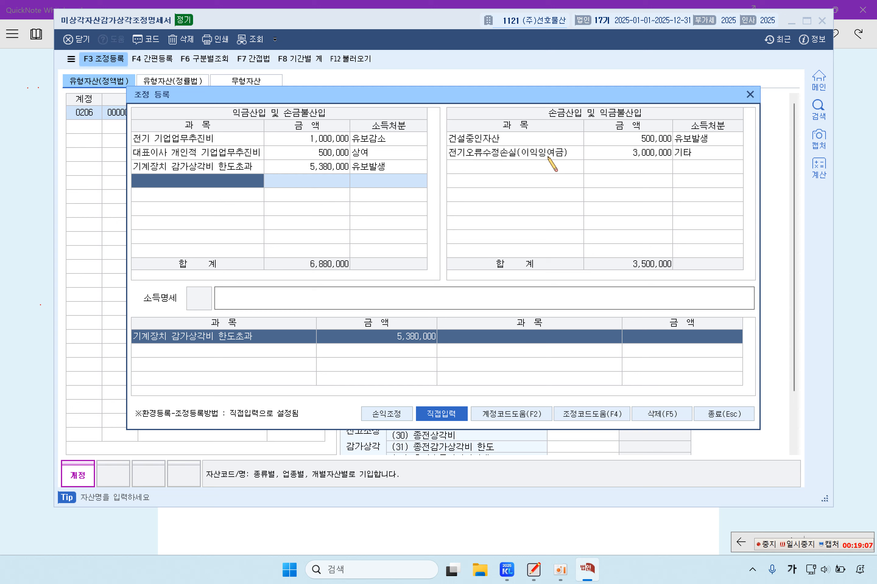
Step: Review both adjustment entries and close 조정 등록
{"action": "left_click", "coordinate": [548, 157]}
{"action": "left_click", "coordinate": [321, 172]}
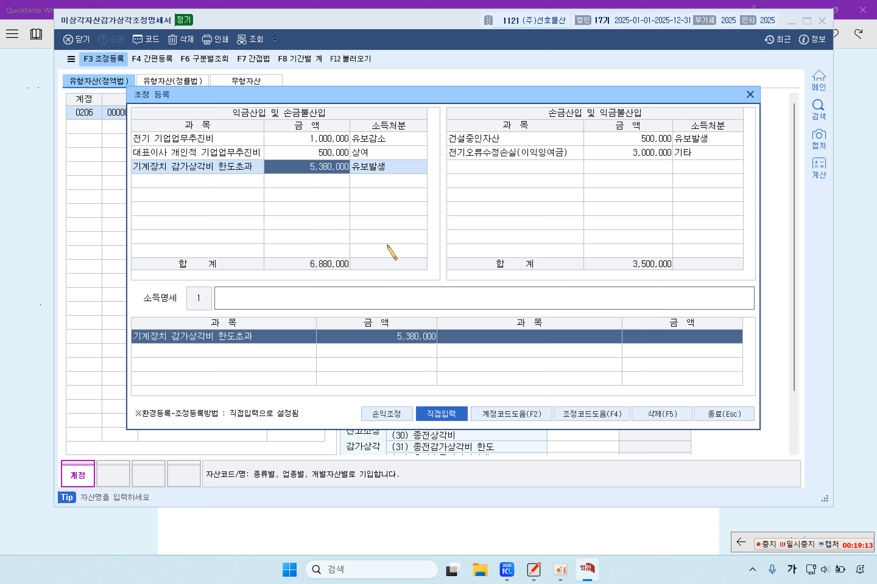
{"action": "left_click", "coordinate": [734, 415]}
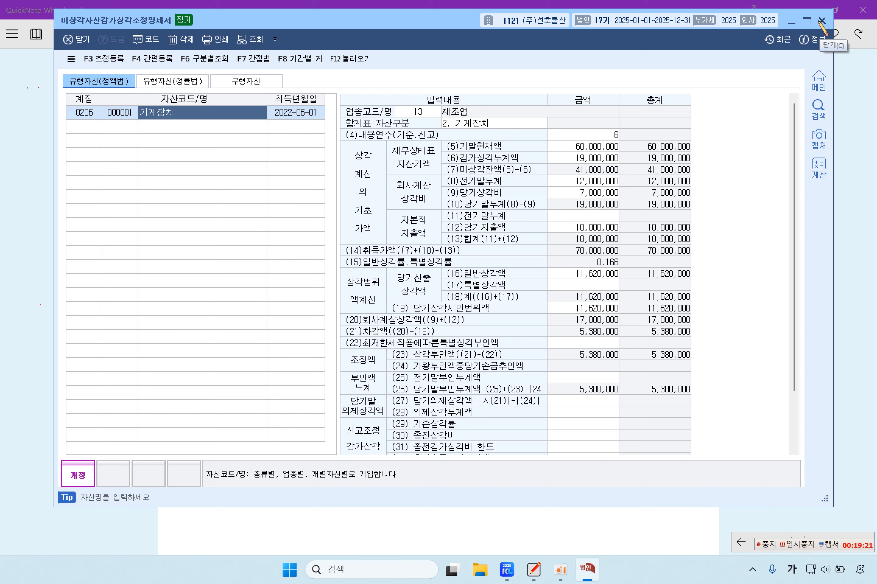
Step: Close 미상각자산감가상각조정명세서 and bring problem [3] on the whiteboard forward
{"action": "left_click", "coordinate": [821, 21]}
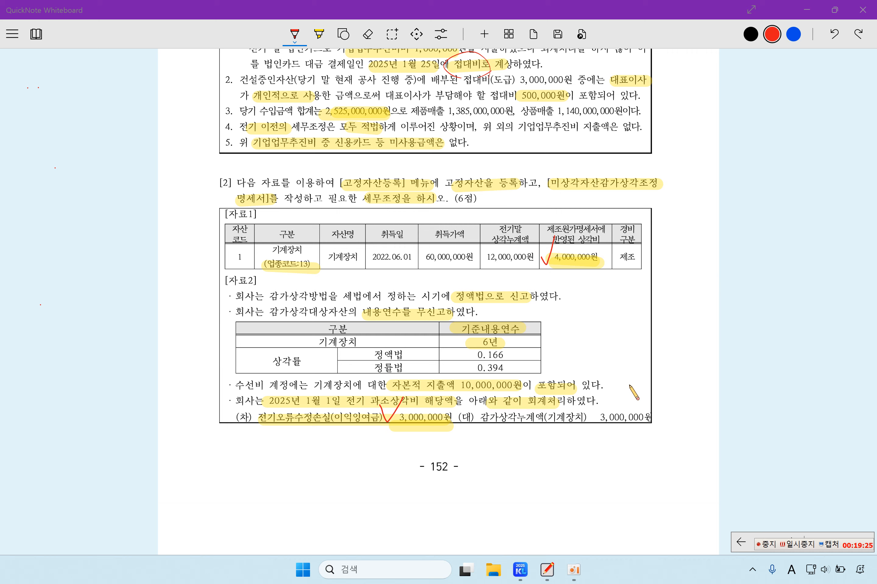
{"action": "left_click", "coordinate": [520, 570]}
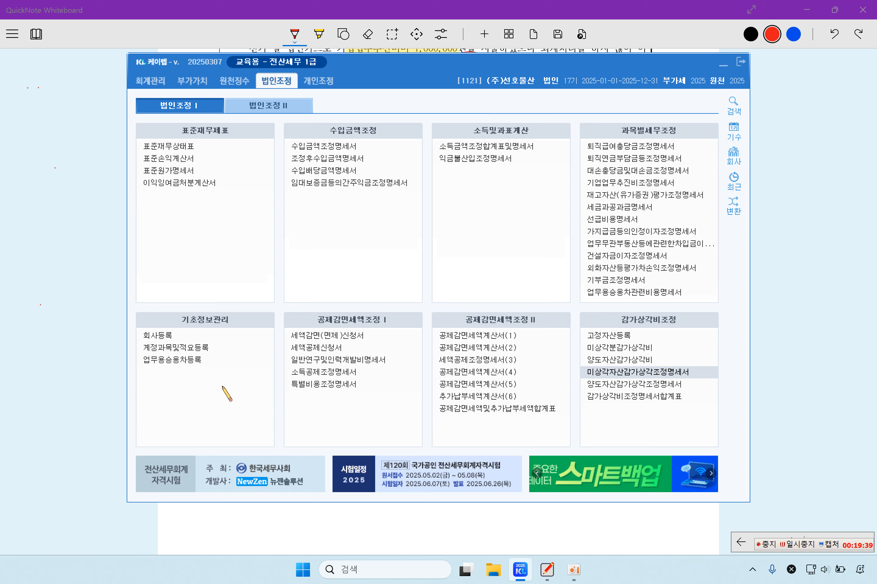
{"action": "left_click", "coordinate": [785, 302]}
Step: Highlight the statement name, 지급이자, 국민은행/하나은행 and their 130,000,000원 and 300,000,000원 loans
{"action": "scroll", "coordinate": [557, 388], "scroll_direction": "down", "scroll_amount": 15}
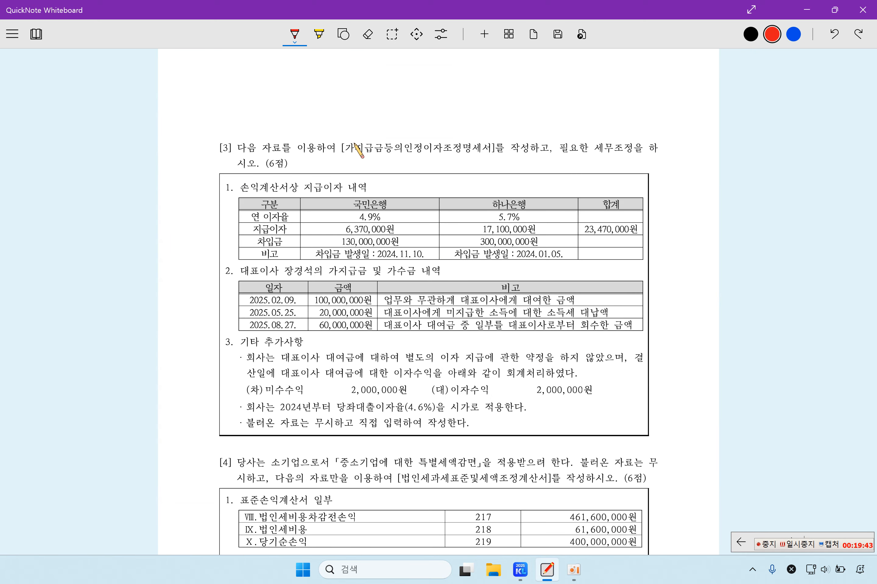
{"action": "mouse_move", "coordinate": [352, 153]}
{"action": "left_mouse_down"}
{"action": "mouse_move", "coordinate": [493, 156]}
{"action": "mouse_move", "coordinate": [385, 155]}
{"action": "mouse_move", "coordinate": [470, 156]}
{"action": "left_mouse_up"}
{"action": "left_click", "coordinate": [368, 34]}
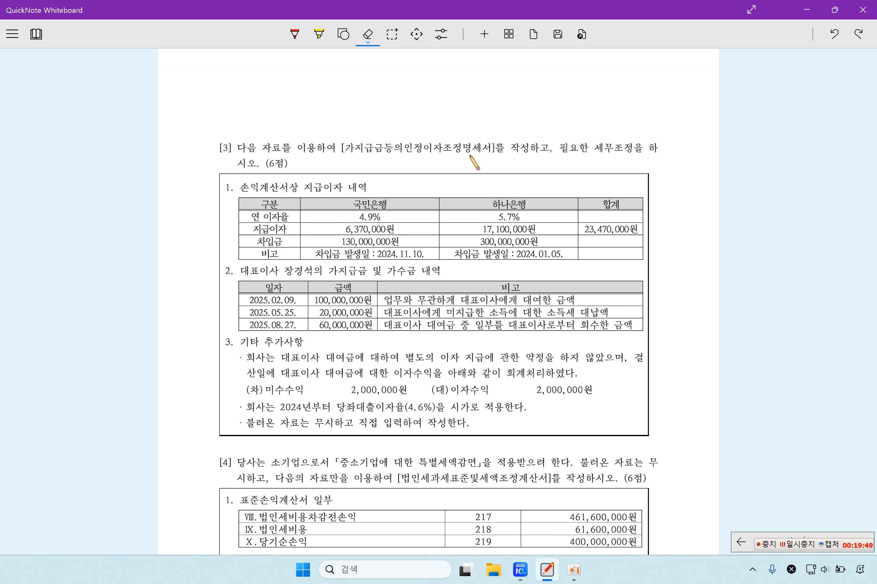
{"action": "left_click", "coordinate": [318, 34]}
{"action": "left_click_drag", "start_coordinate": [344, 145], "coordinate": [490, 146]}
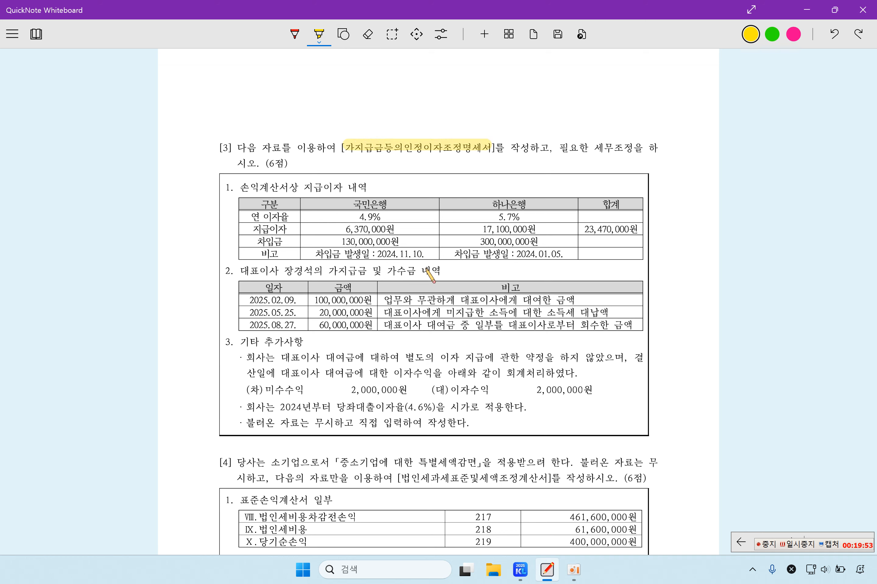
{"action": "left_click_drag", "start_coordinate": [301, 189], "coordinate": [337, 188]}
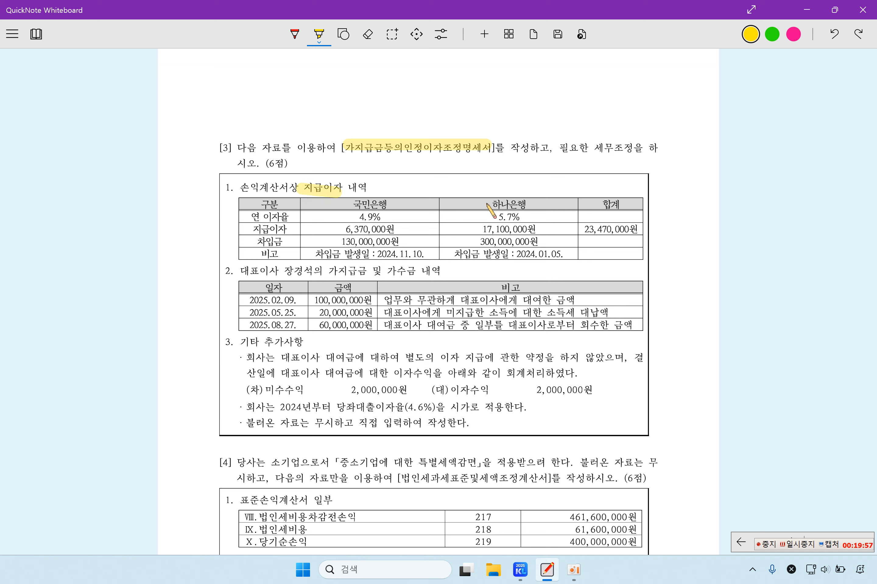
{"action": "left_click_drag", "start_coordinate": [485, 204], "coordinate": [544, 204]}
{"action": "left_click_drag", "start_coordinate": [350, 204], "coordinate": [406, 204]}
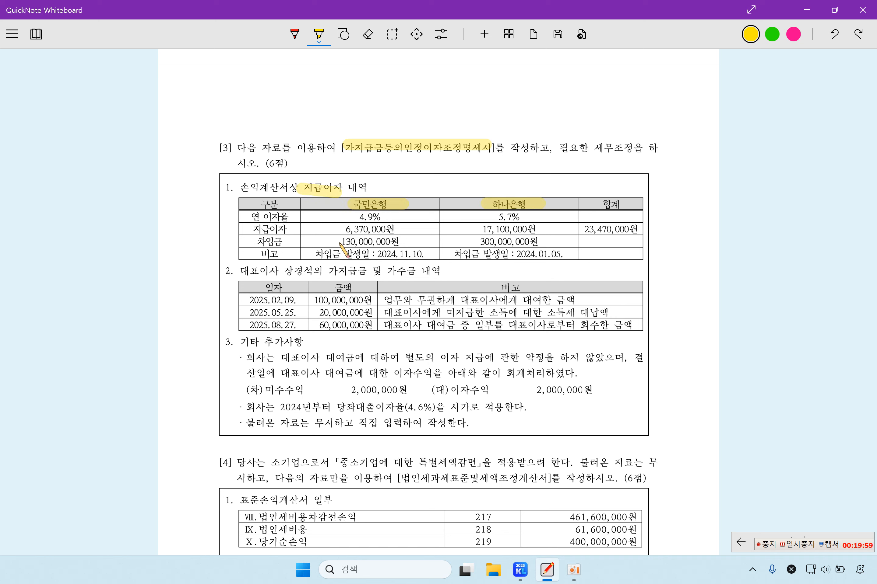
{"action": "left_click_drag", "start_coordinate": [336, 242], "coordinate": [414, 242]}
{"action": "left_click_drag", "start_coordinate": [476, 242], "coordinate": [551, 239]}
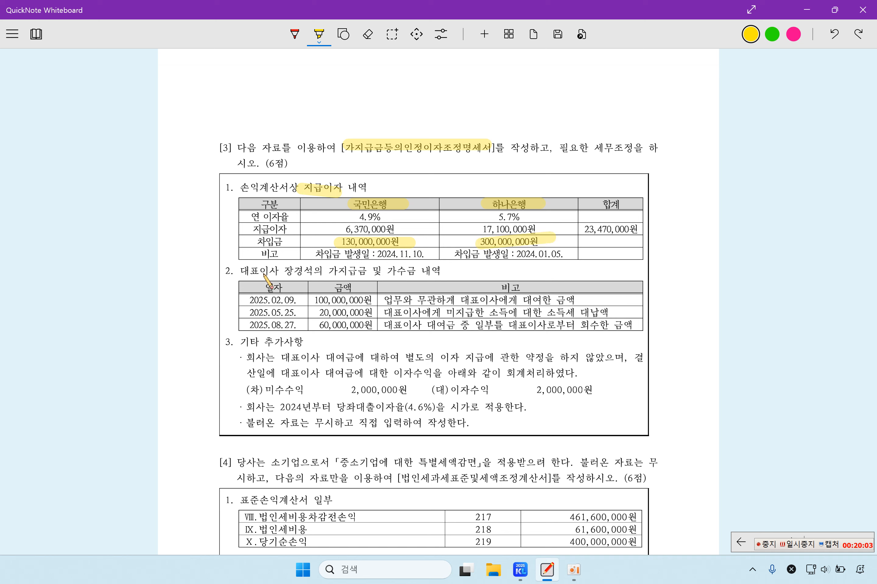
Step: Highlight the 가지급금 heading, loan note and 2025.05.25 소득세 대납 row, then cross out 20,000,000원 in red
{"action": "left_click_drag", "start_coordinate": [282, 271], "coordinate": [426, 270]}
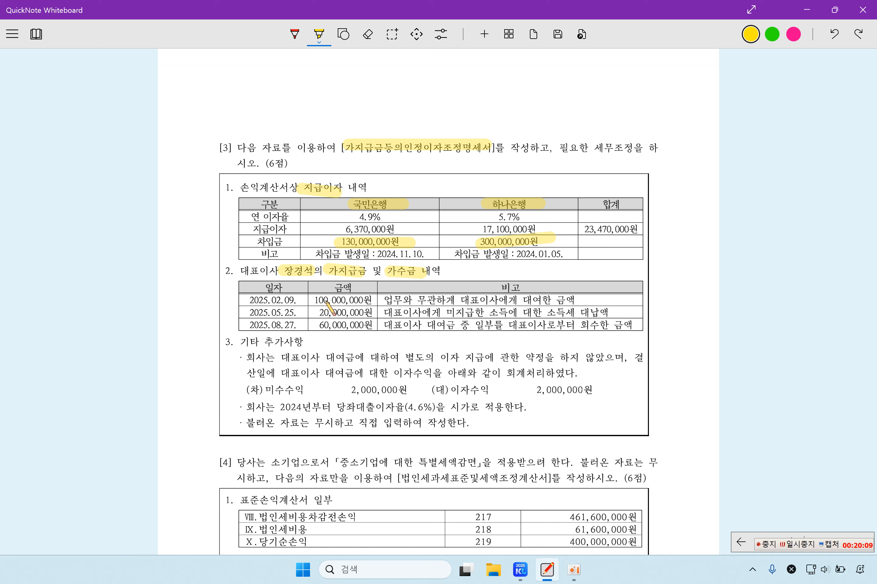
{"action": "left_click_drag", "start_coordinate": [488, 301], "coordinate": [549, 300]}
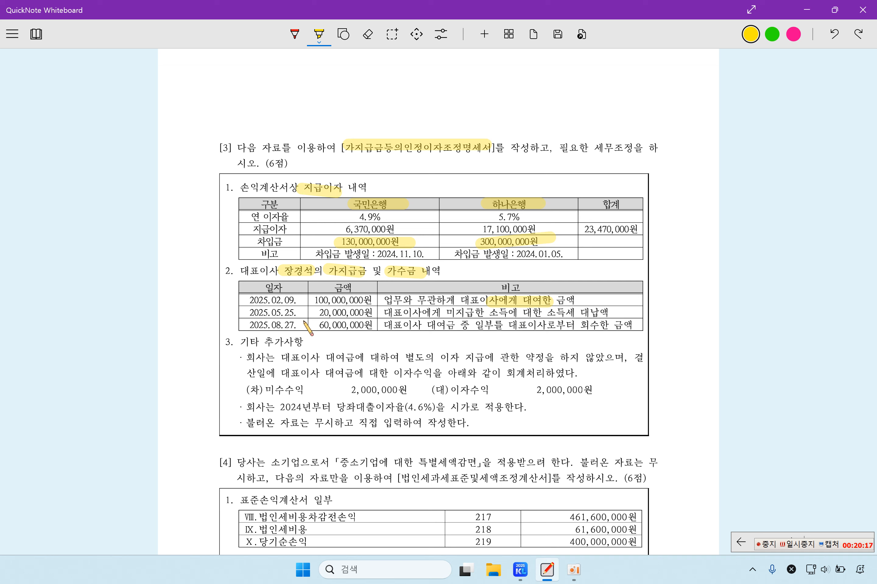
{"action": "left_click_drag", "start_coordinate": [268, 313], "coordinate": [302, 313]}
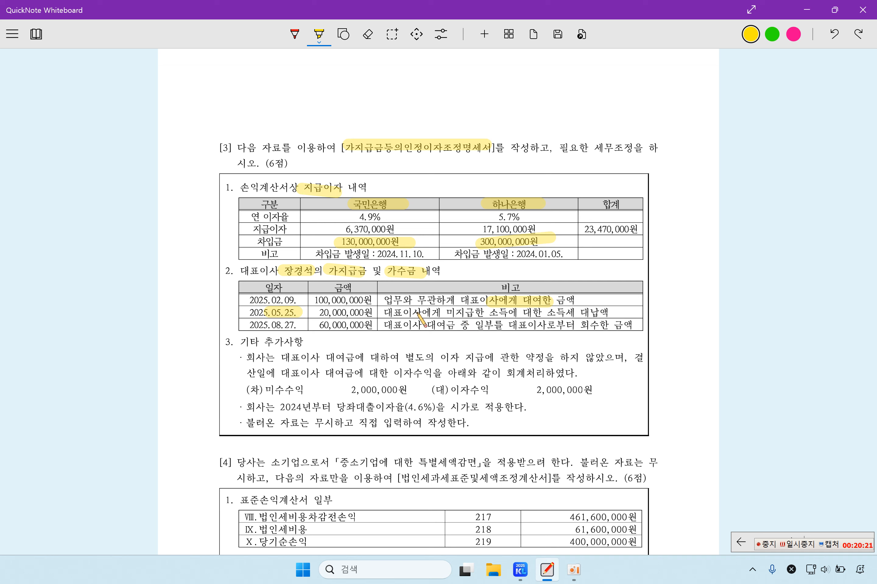
{"action": "left_click_drag", "start_coordinate": [447, 313], "coordinate": [603, 313]}
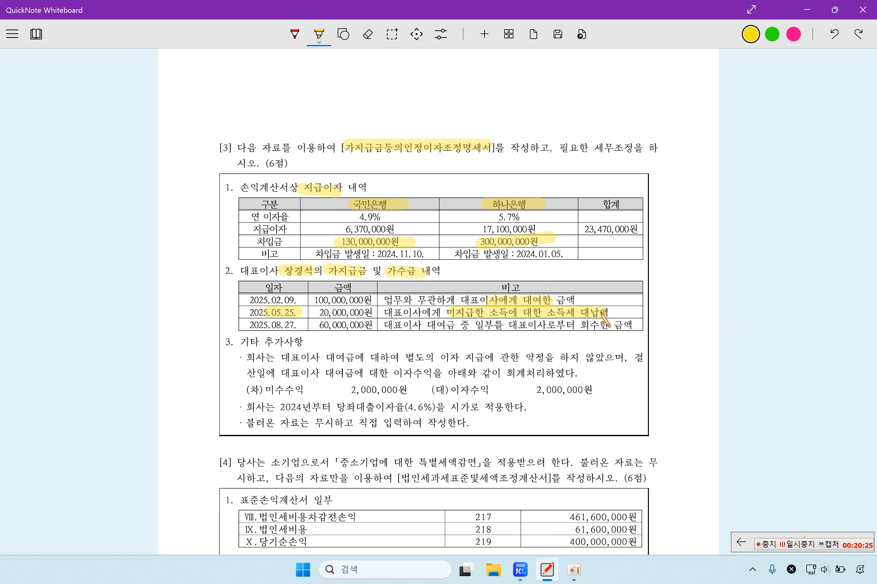
{"action": "left_click", "coordinate": [294, 35]}
{"action": "mouse_move", "coordinate": [353, 306]}
{"action": "left_mouse_down"}
{"action": "mouse_move", "coordinate": [339, 319]}
{"action": "mouse_move", "coordinate": [355, 319]}
{"action": "left_mouse_up"}
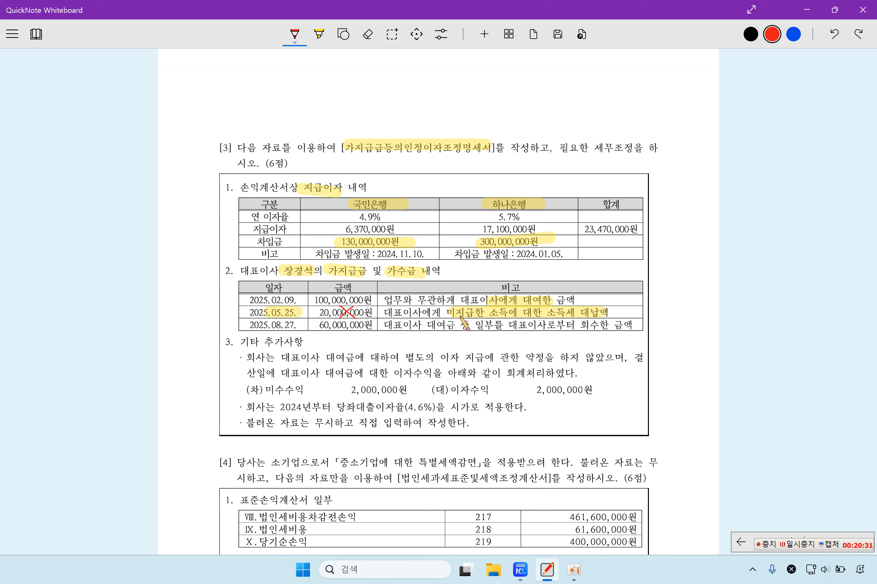
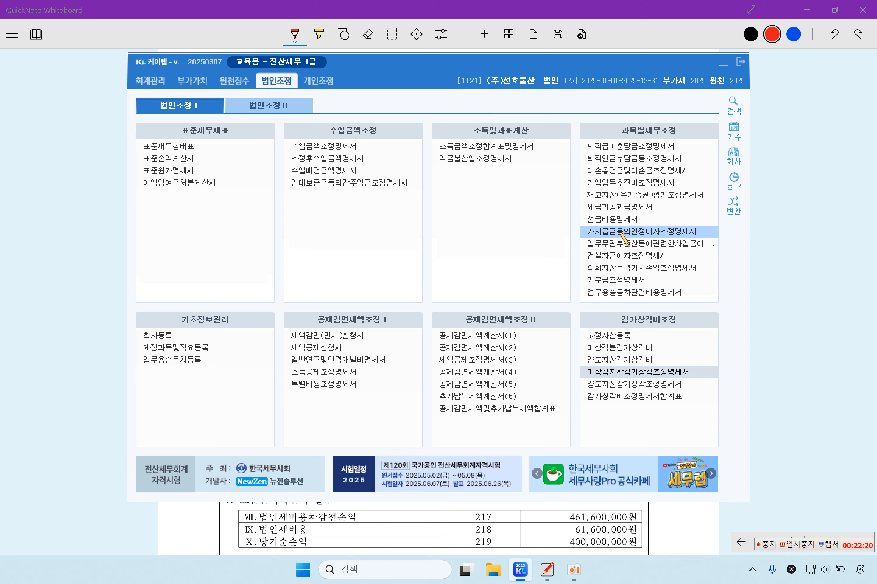
Step: Open 가지급금등의인정이자조정명세서 and dismiss the 회계데이터 불러오기 dialog without importing
{"action": "left_click", "coordinate": [621, 232]}
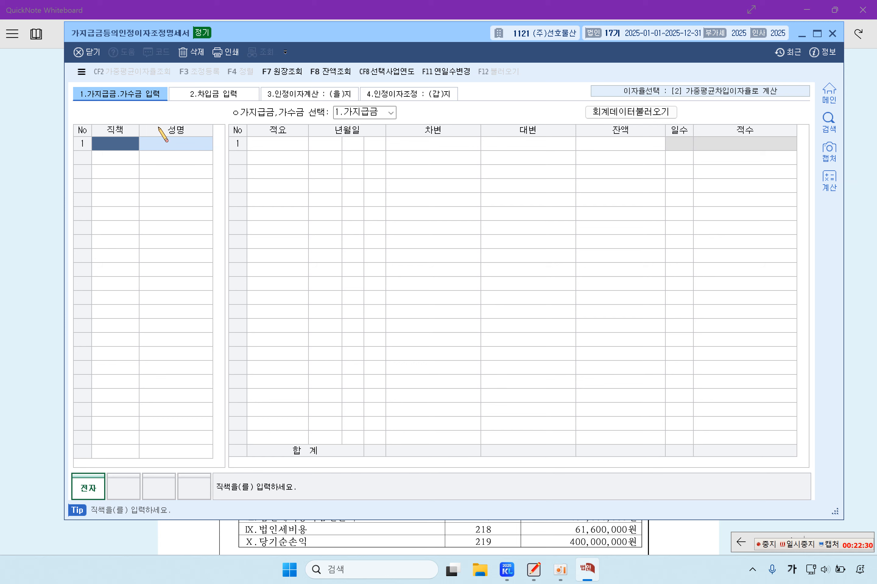
{"action": "left_click", "coordinate": [636, 113]}
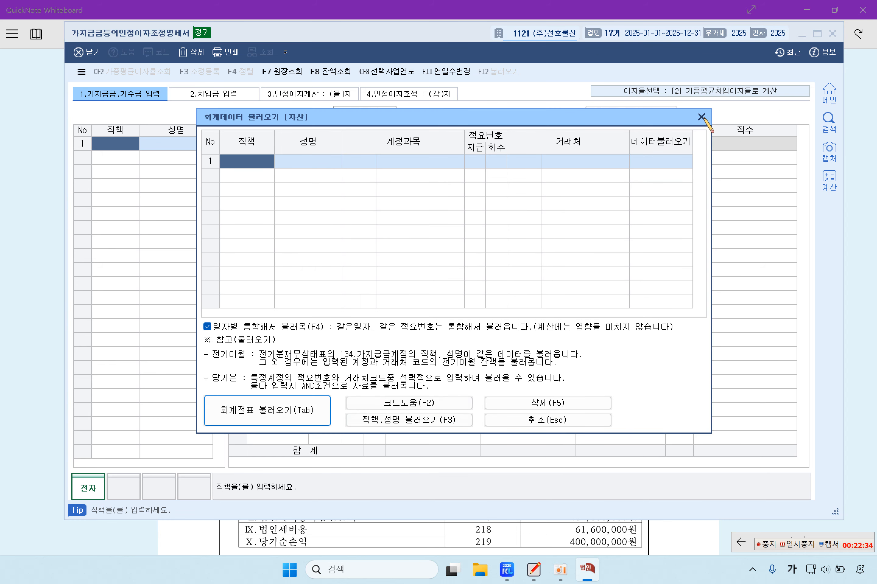
{"action": "left_click", "coordinate": [701, 117]}
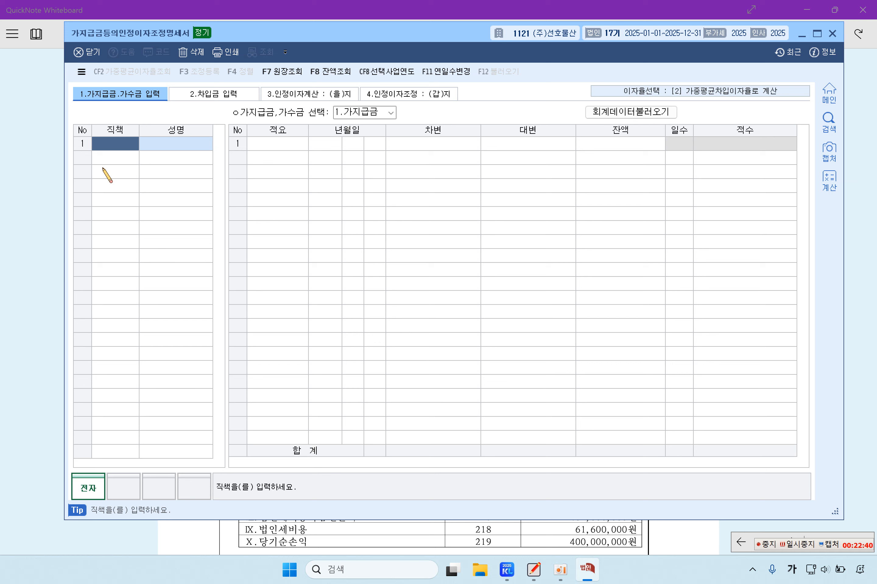
Step: Register the first borrower with title 대표이사 and the director's name
{"action": "type", "text": "대표이사"}
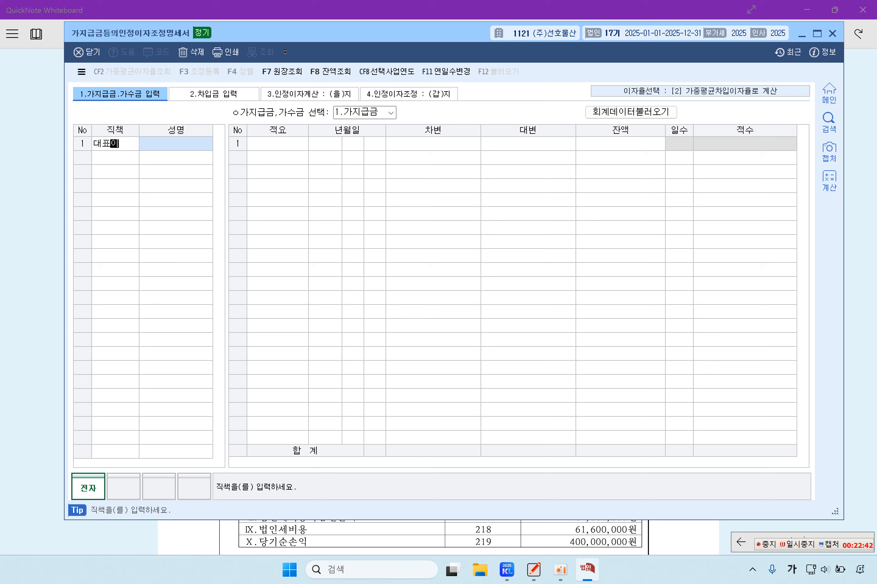
{"action": "key", "text": "Return"}
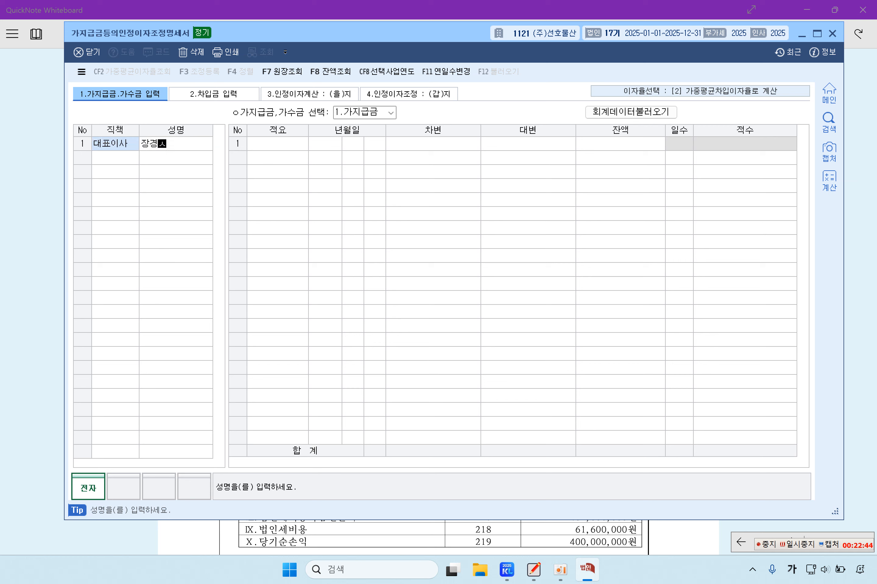
{"action": "key", "text": "Return"}
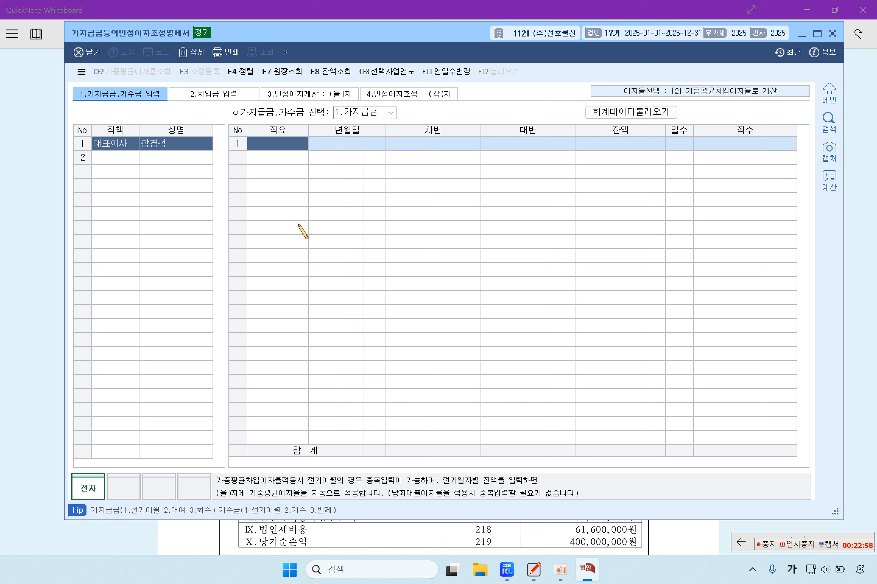
Step: Record a 2.대여 loan of 100,000,000 to the CEO dated 2025-02-09
{"action": "type", "text": "2"}
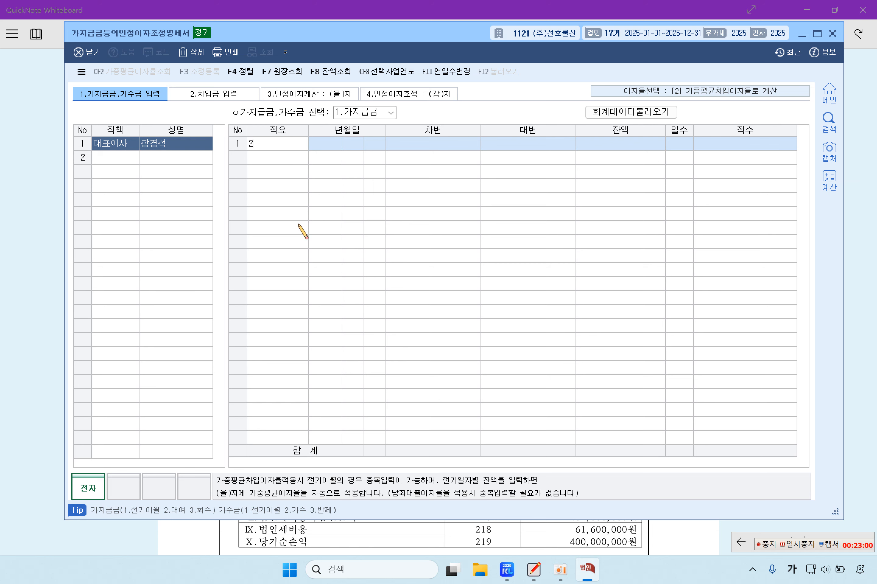
{"action": "key", "text": "Return"}
{"action": "type", "text": "2"}
{"action": "key", "text": "Return"}
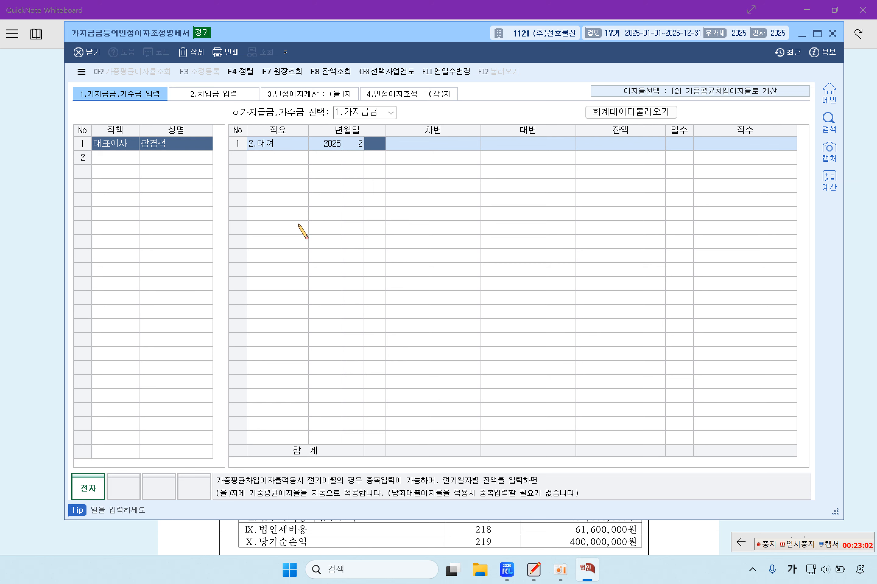
{"action": "type", "text": "9"}
{"action": "key", "text": "Return"}
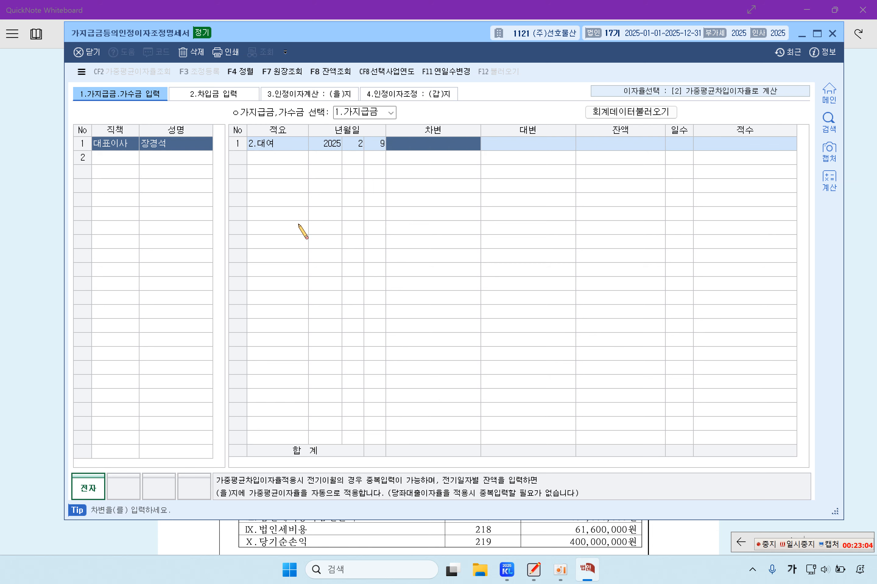
{"action": "type", "text": "100,000,00"}
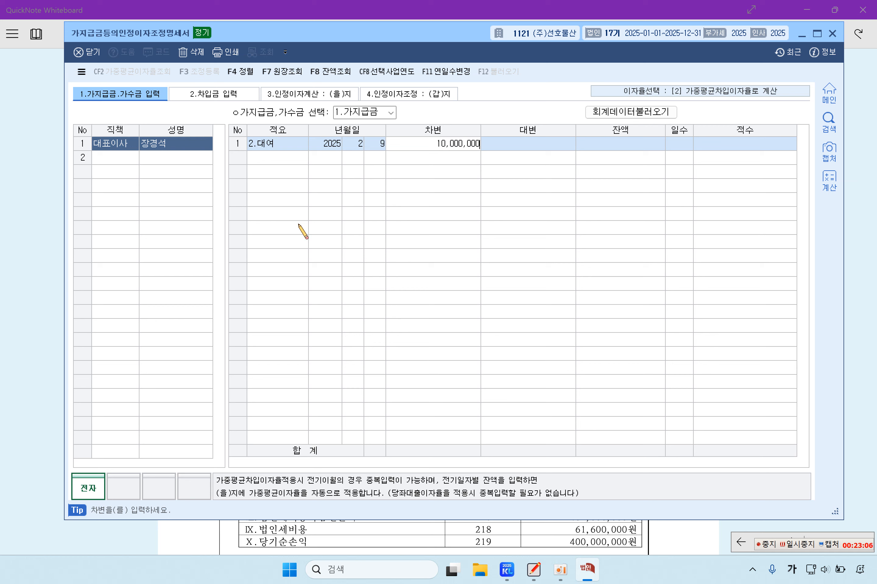
{"action": "type", "text": "0"}
{"action": "key", "text": "Return"}
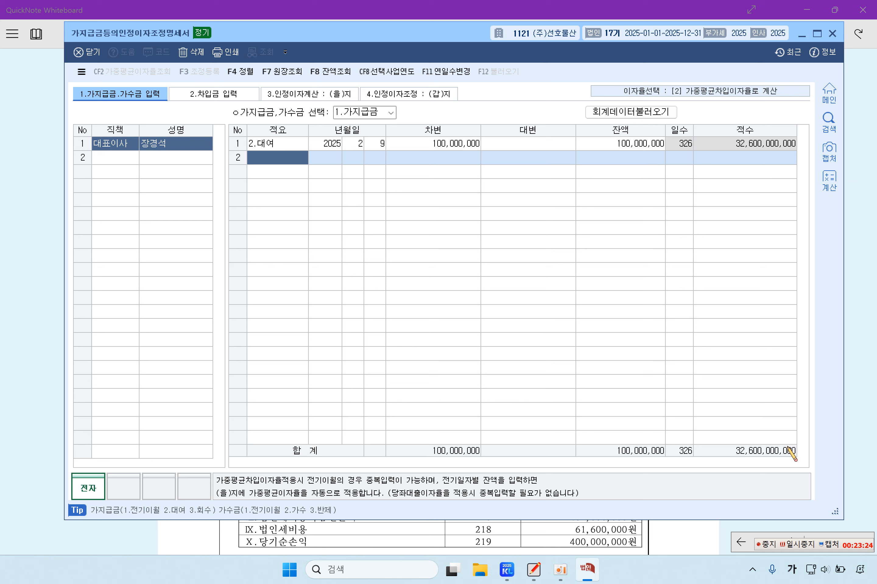
Step: Record a 3.회수 repayment of 60,000,000 on 2025-08-27, then move to 2.차입금 입력
{"action": "left_click", "coordinate": [807, 543]}
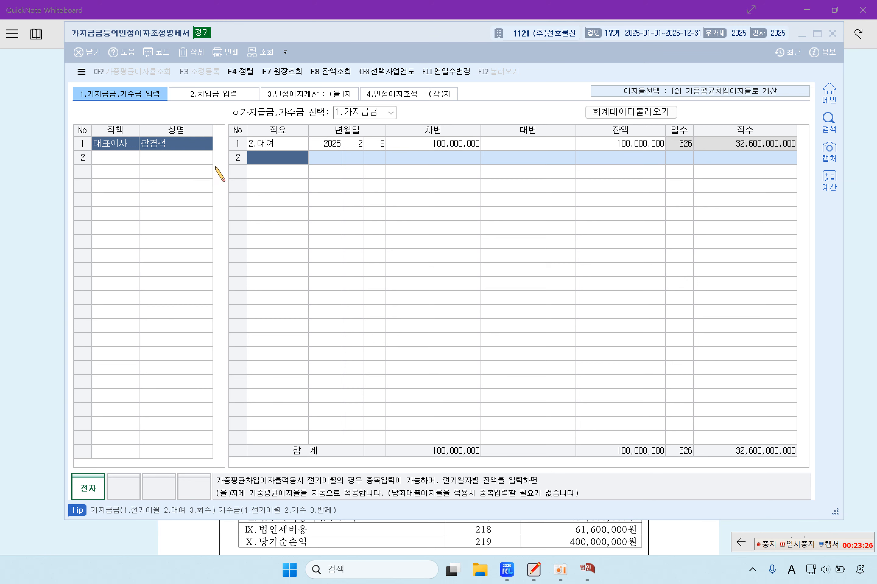
{"action": "left_click", "coordinate": [259, 158]}
{"action": "type", "text": "3"}
{"action": "key", "text": "Return"}
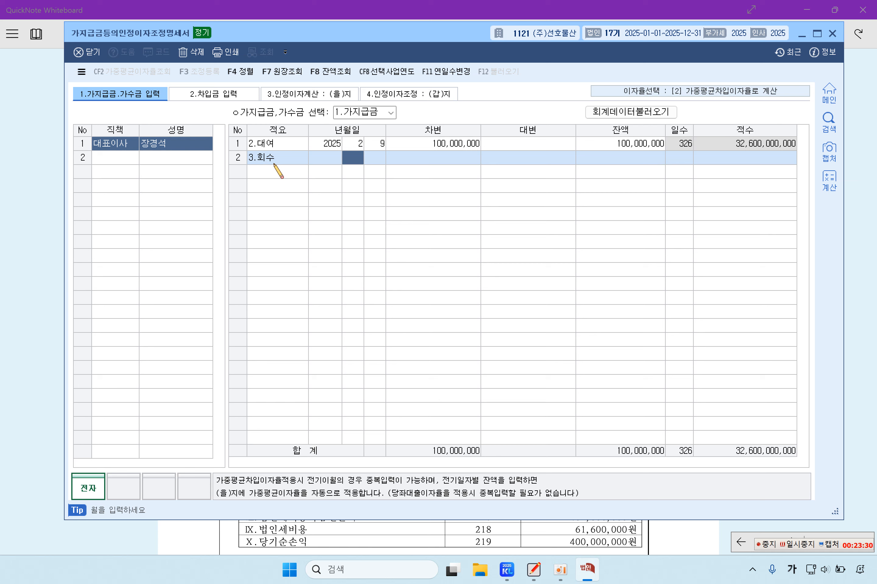
{"action": "type", "text": "8"}
{"action": "key", "text": "Return"}
{"action": "type", "text": "27"}
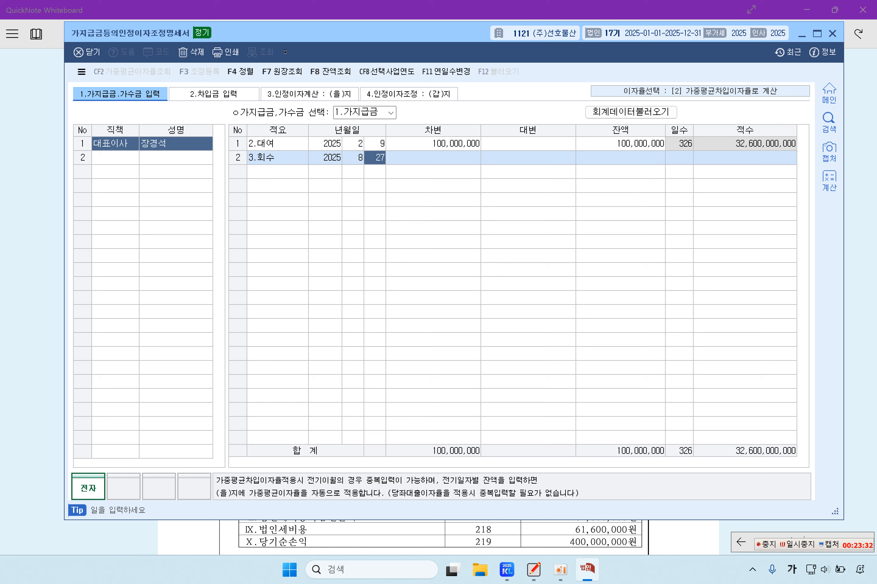
{"action": "key", "text": "Return"}
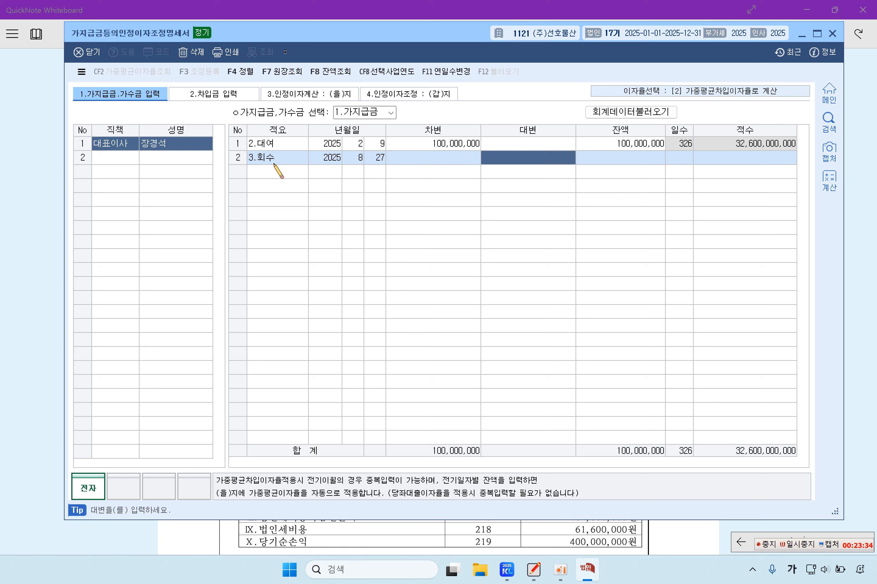
{"action": "type", "text": "60000000"}
{"action": "key", "text": "Return"}
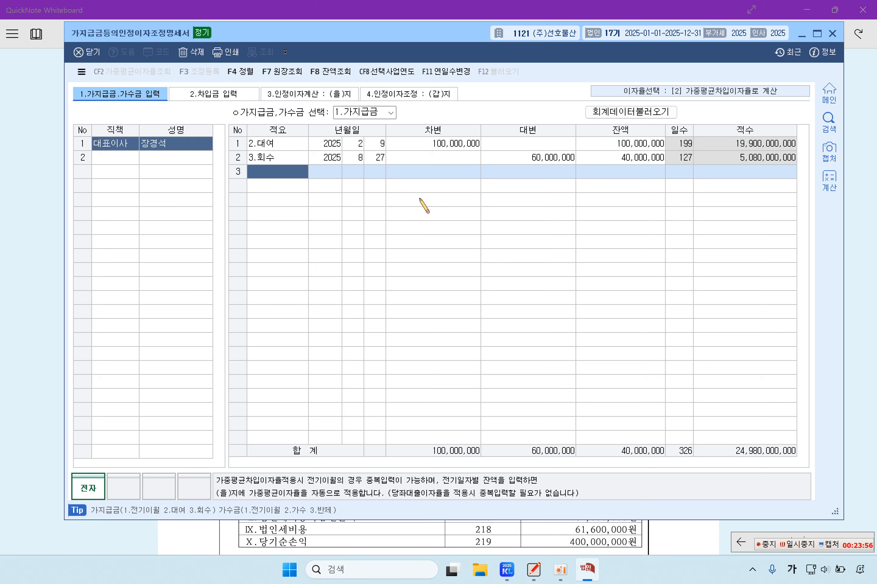
{"action": "left_click", "coordinate": [215, 99]}
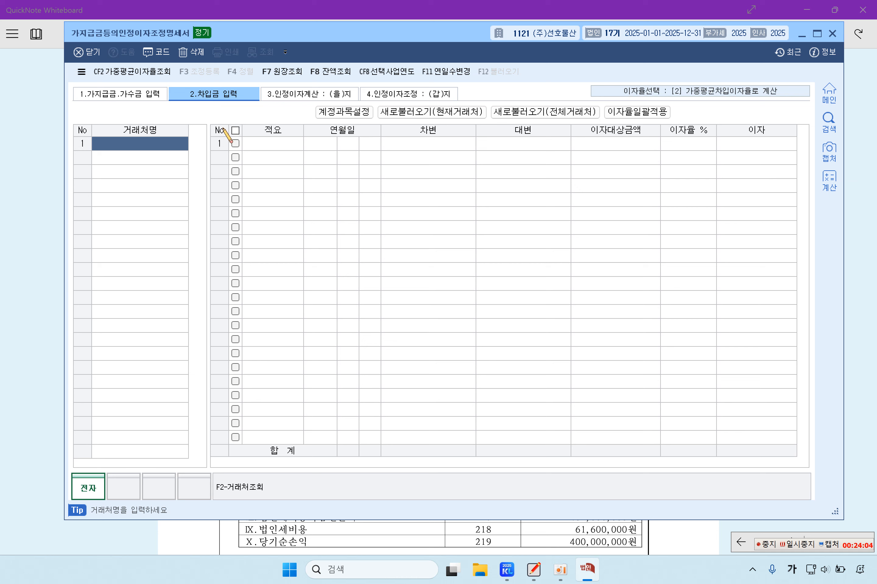
Step: Set the interest-rate basis to [1] 당좌대출이자율로 계산 and accept recalculation
{"action": "left_click", "coordinate": [715, 95]}
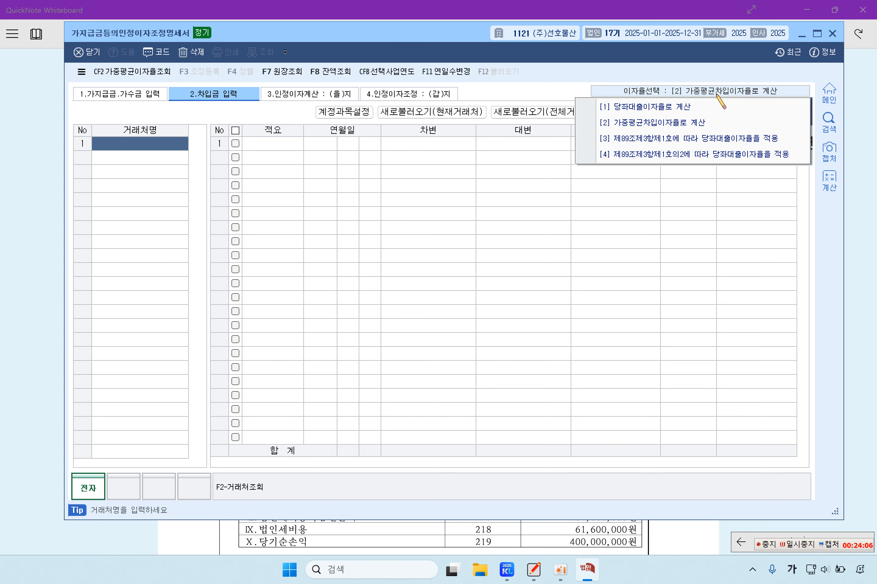
{"action": "left_click", "coordinate": [675, 109]}
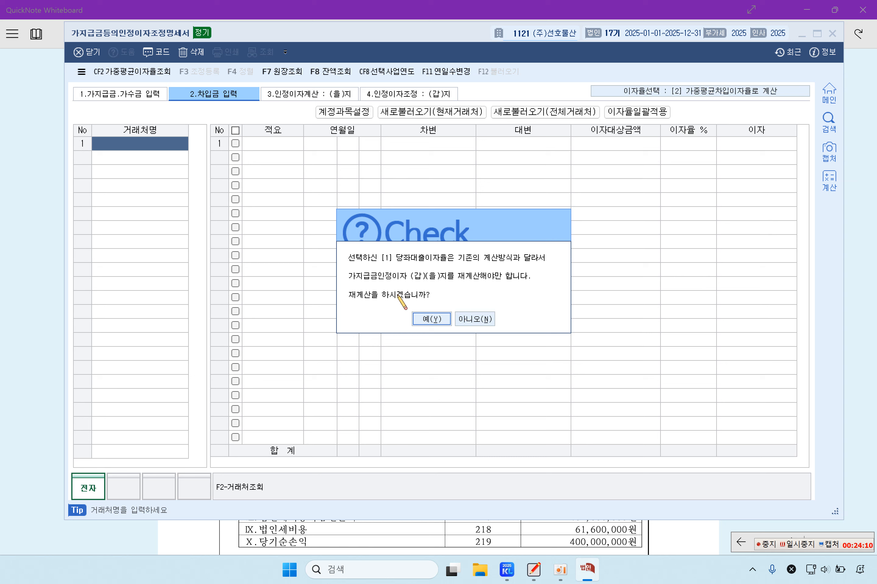
{"action": "left_click", "coordinate": [427, 316]}
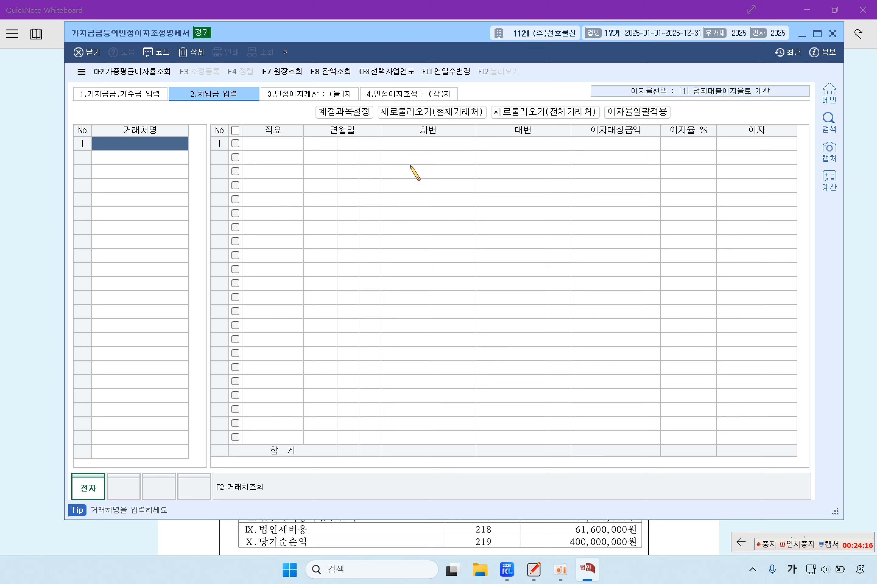
Step: Set the selected business year to 2024-01-01 ~ 2024-12-31 and confirm
{"action": "left_click", "coordinate": [397, 75]}
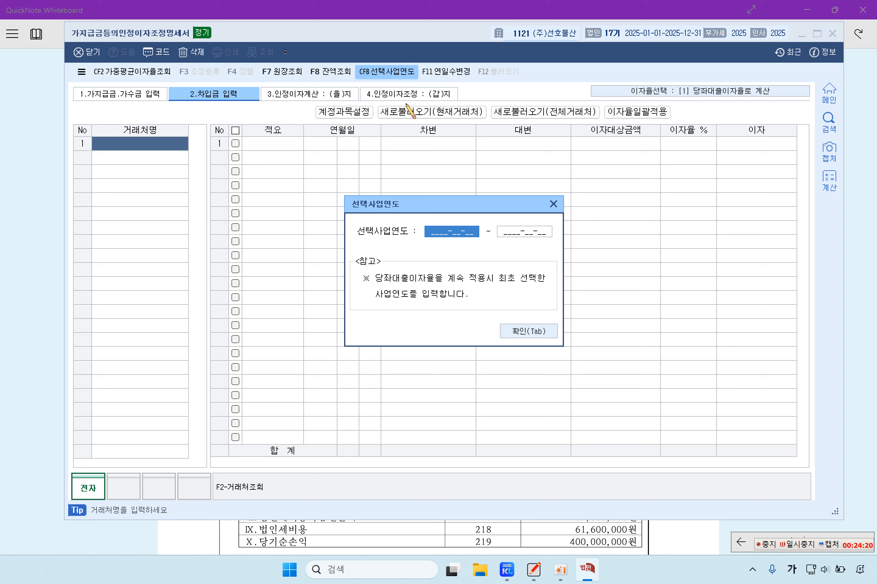
{"action": "type", "text": "2"}
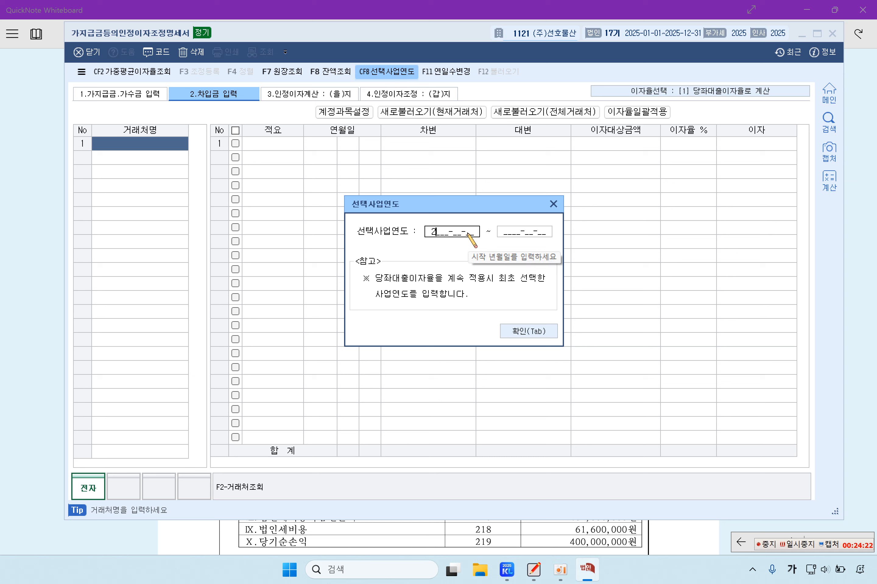
{"action": "type", "text": "02401012024"}
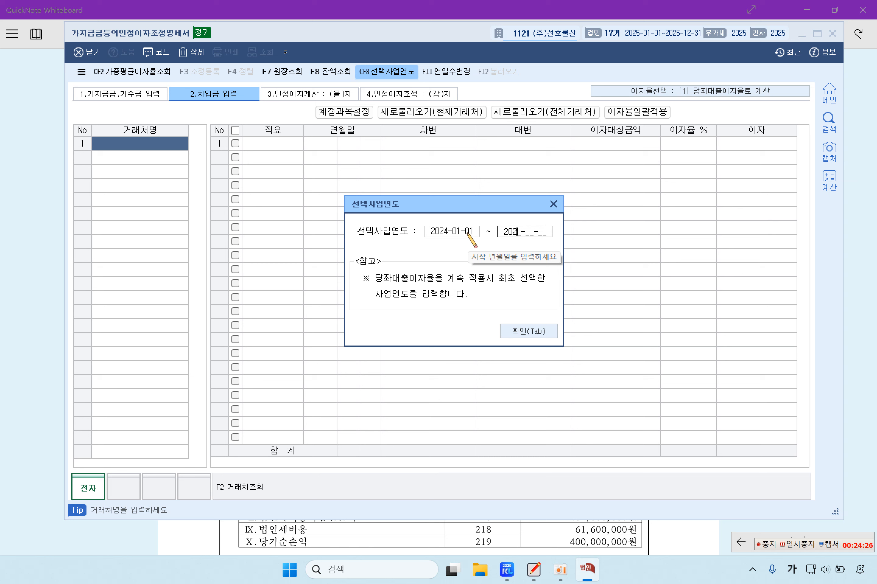
{"action": "type", "text": "1231"}
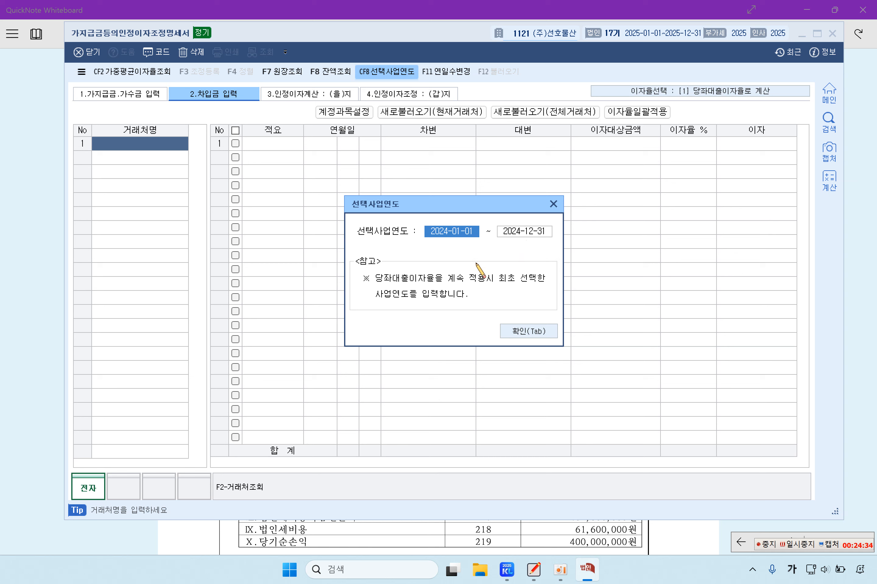
{"action": "left_click", "coordinate": [536, 332]}
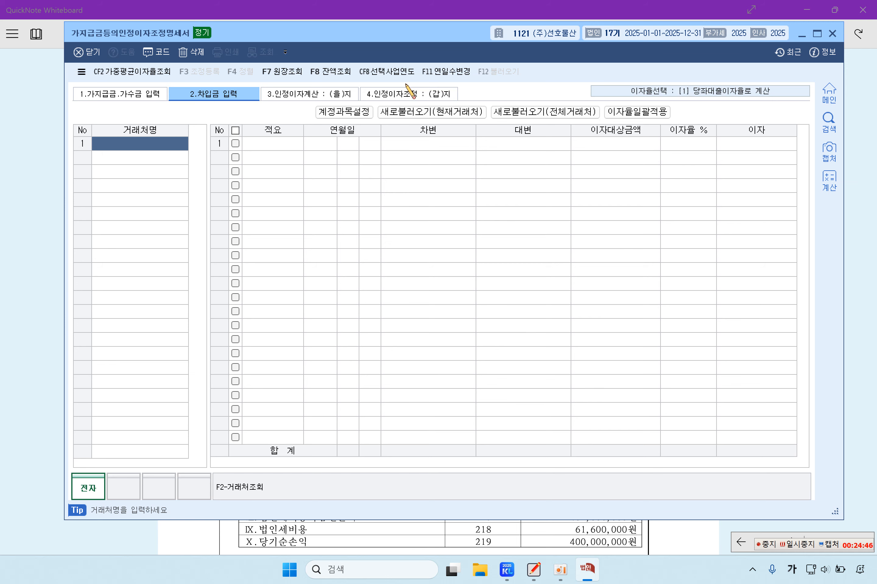
{"action": "left_click", "coordinate": [339, 96]}
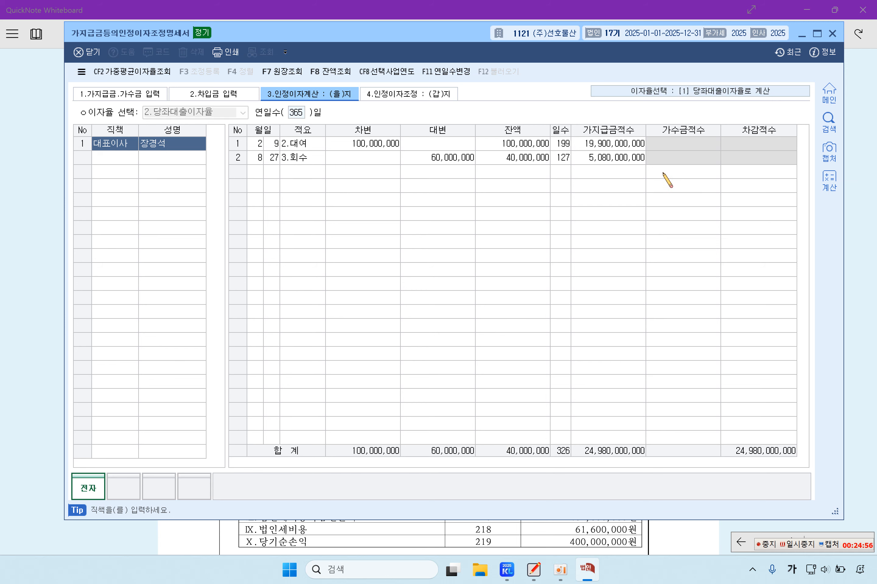
{"action": "left_click", "coordinate": [432, 100]}
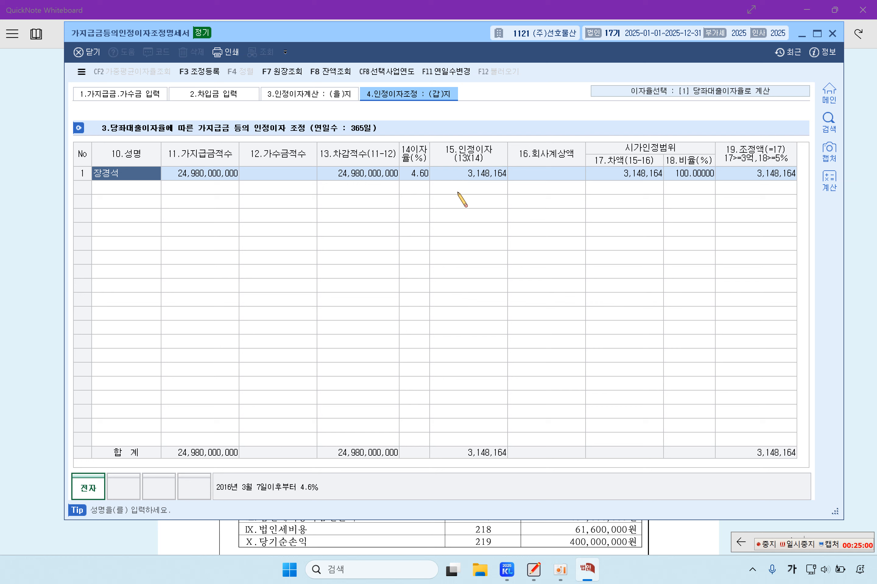
{"action": "left_click", "coordinate": [424, 173]}
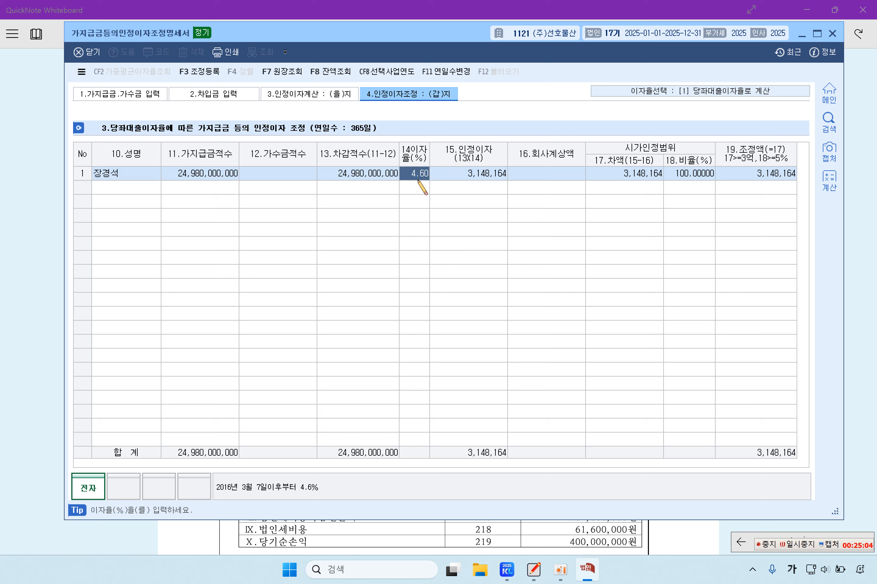
{"action": "left_click", "coordinate": [475, 177]}
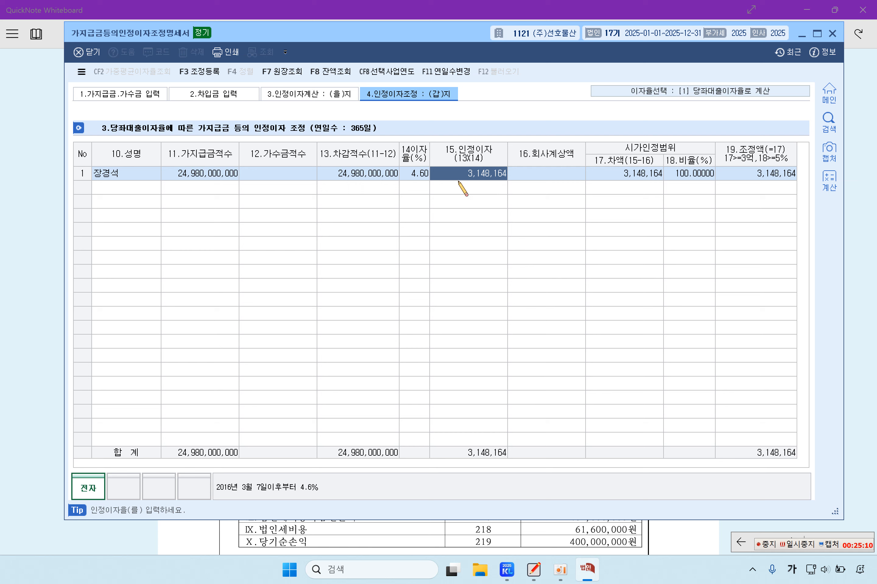
{"action": "left_click", "coordinate": [562, 173]}
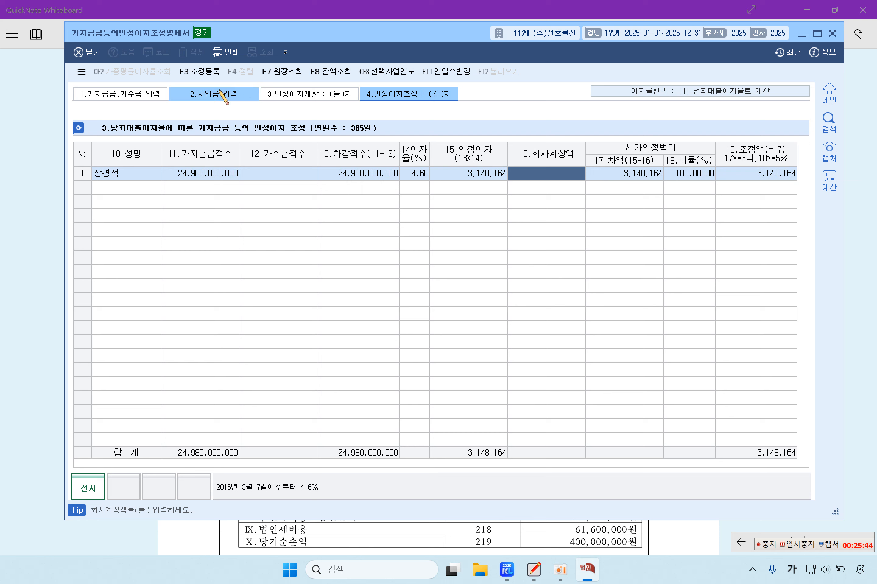
Step: Add 인정이자 3,148,164 under 익금산입 in 조정등록 with 소득처분 4:상여
{"action": "left_click", "coordinate": [199, 72]}
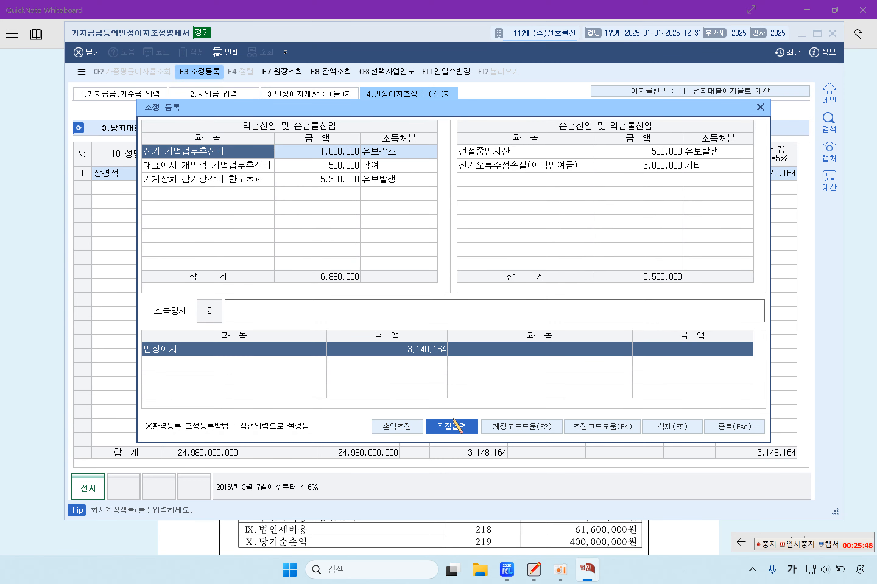
{"action": "left_click", "coordinate": [228, 193]}
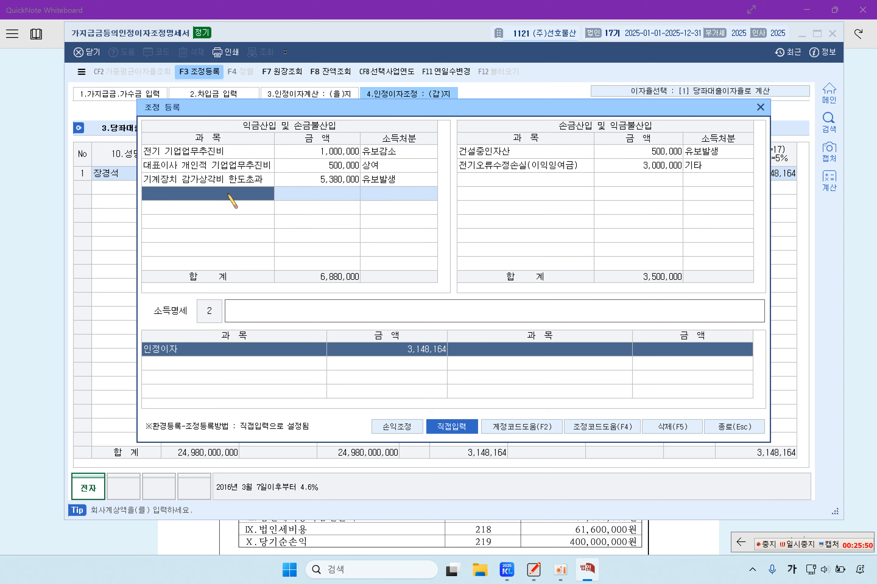
{"action": "type", "text": "인정이자"}
{"action": "left_click", "coordinate": [342, 196]}
{"action": "type", "text": "3,148,164"}
{"action": "left_click", "coordinate": [404, 198]}
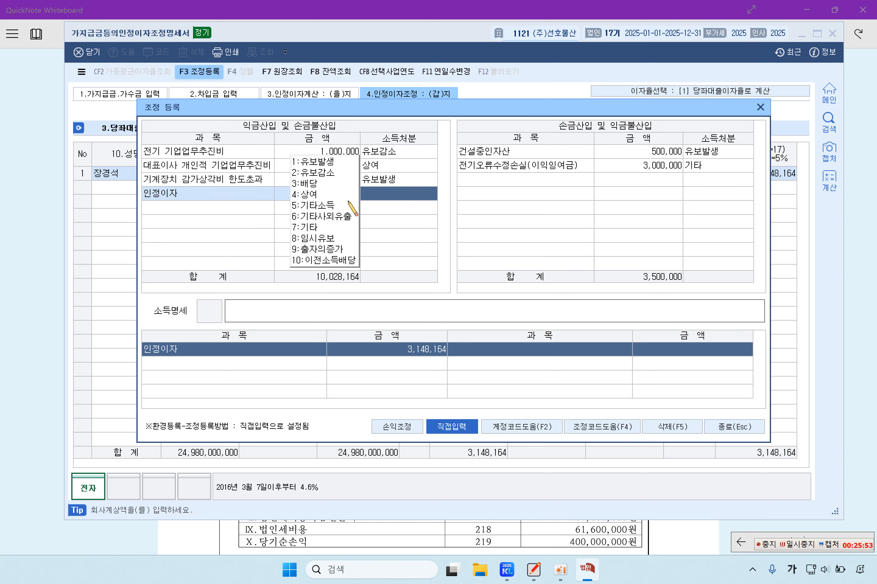
{"action": "left_click", "coordinate": [313, 196]}
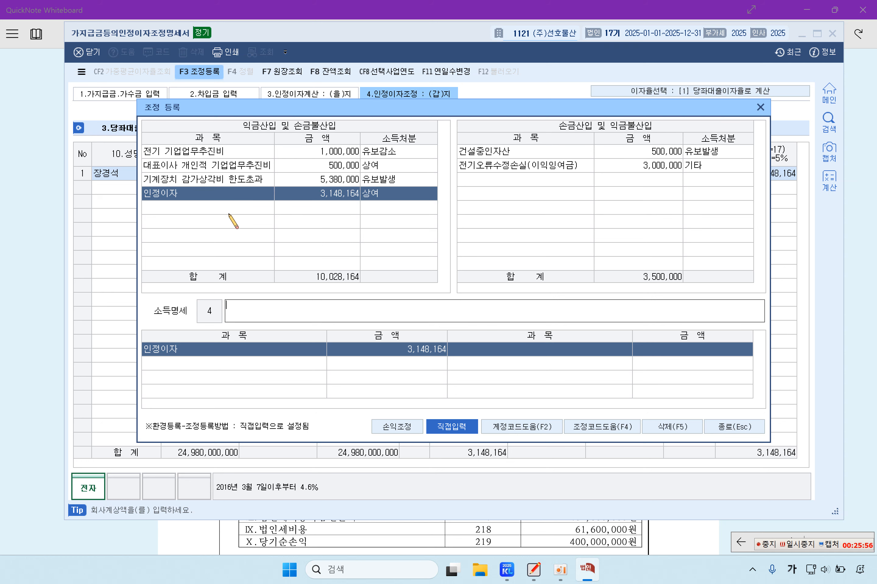
{"action": "left_click", "coordinate": [229, 204]}
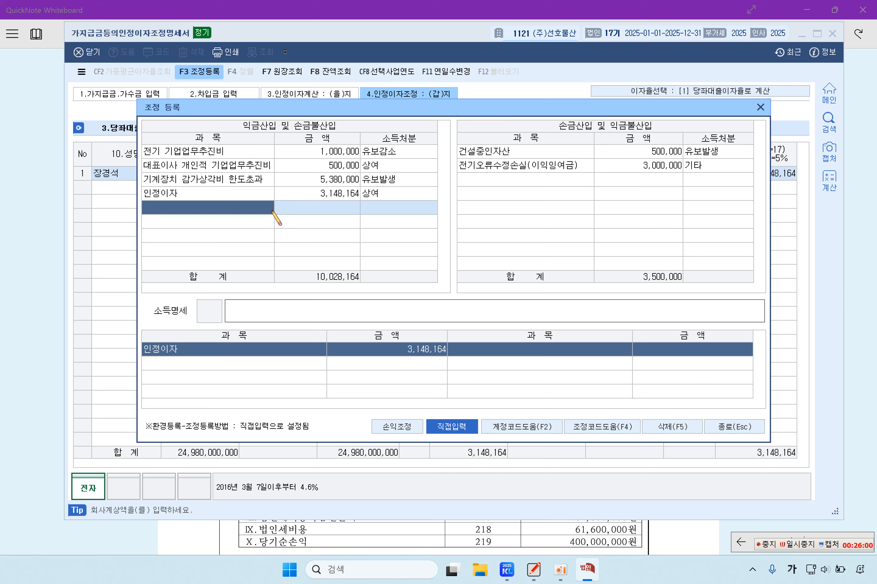
{"action": "left_click", "coordinate": [28, 248]}
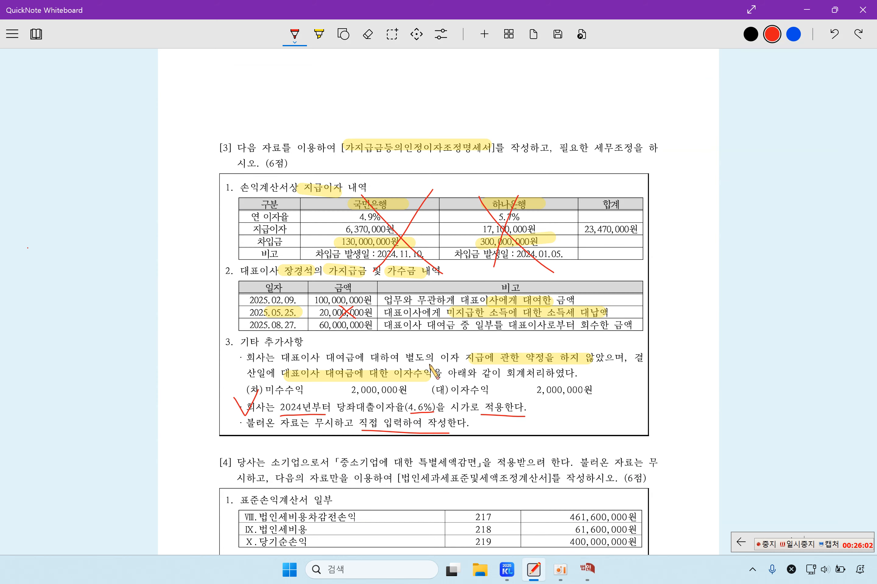
Step: Highlight the 미수수익 and 2,000,000 이자수익 lines and mark a cross beside them
{"action": "scroll", "coordinate": [440, 423], "scroll_direction": "down", "scroll_amount": 3}
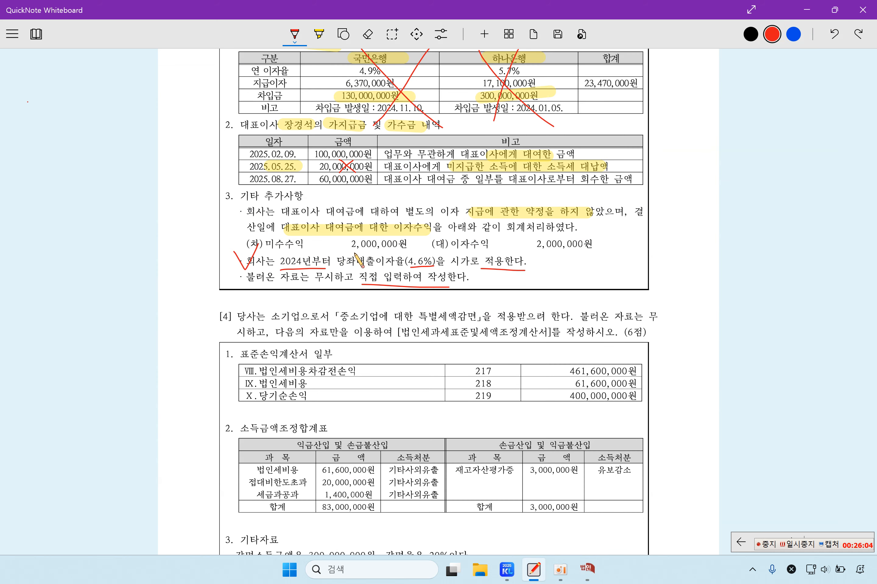
{"action": "left_click", "coordinate": [320, 39]}
{"action": "left_click_drag", "start_coordinate": [285, 241], "coordinate": [385, 237]}
{"action": "left_click_drag", "start_coordinate": [449, 241], "coordinate": [597, 244]}
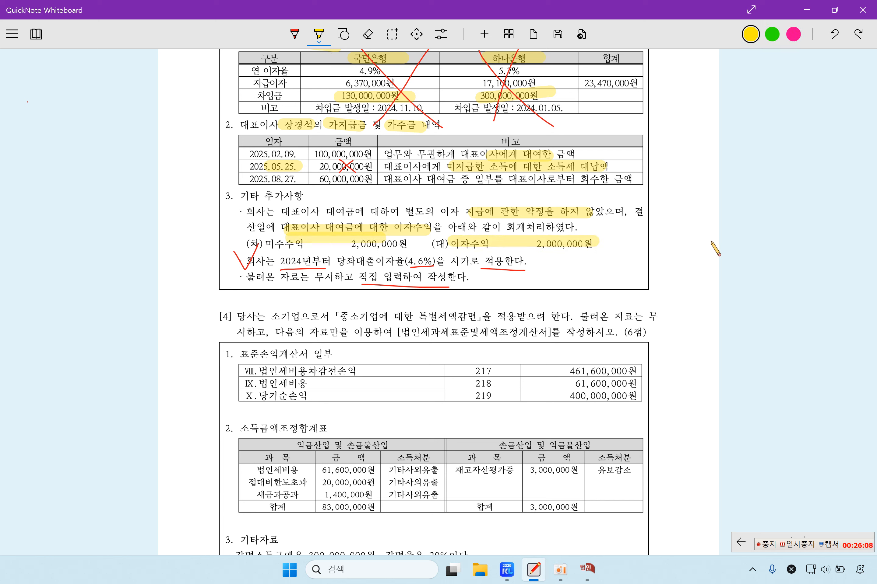
{"action": "mouse_move", "coordinate": [762, 232]}
{"action": "left_mouse_down"}
{"action": "mouse_move", "coordinate": [740, 262]}
{"action": "mouse_move", "coordinate": [766, 254]}
{"action": "left_mouse_up"}
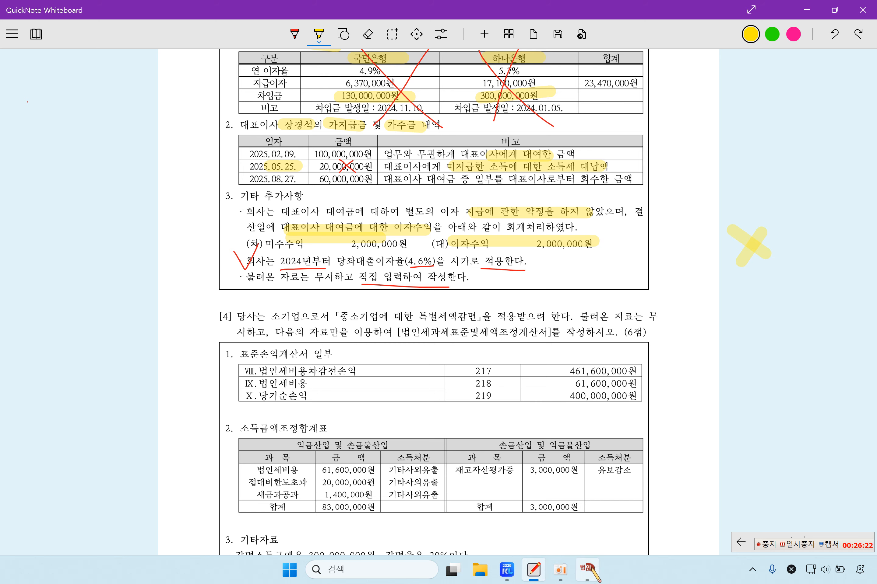
{"action": "left_click", "coordinate": [587, 569]}
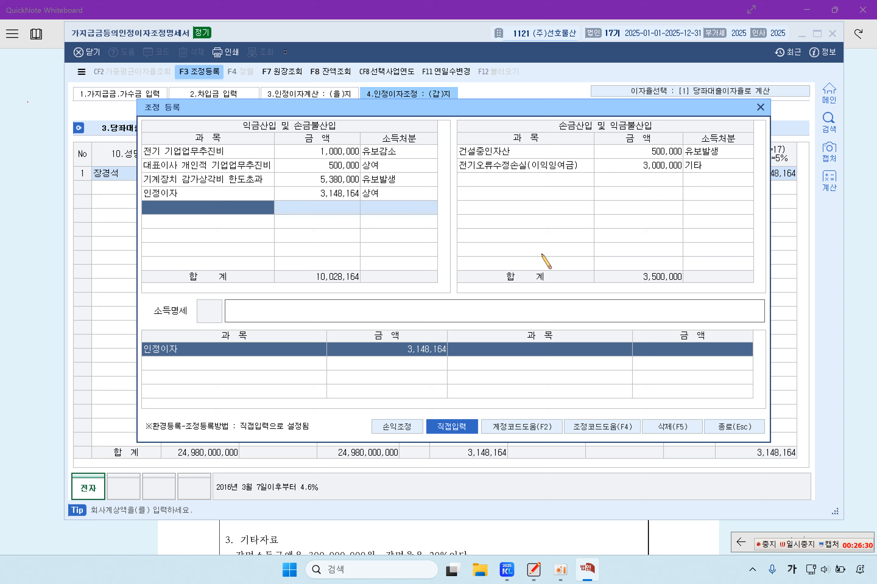
Step: Add a 손금산입 row for 미수이자 2,000,000 with 1:유보발생 disposal
{"action": "left_click", "coordinate": [550, 179]}
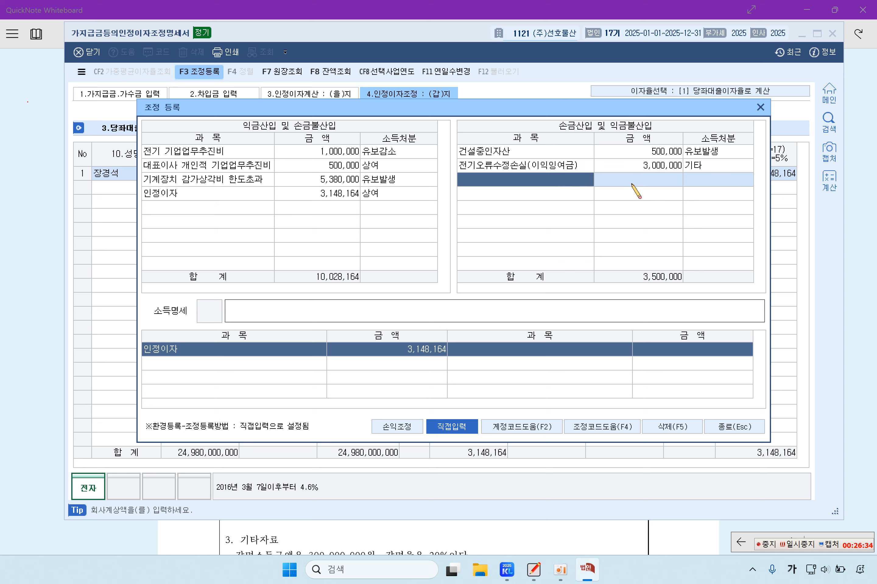
{"action": "type", "text": "미수수익"}
{"action": "key", "text": "Return"}
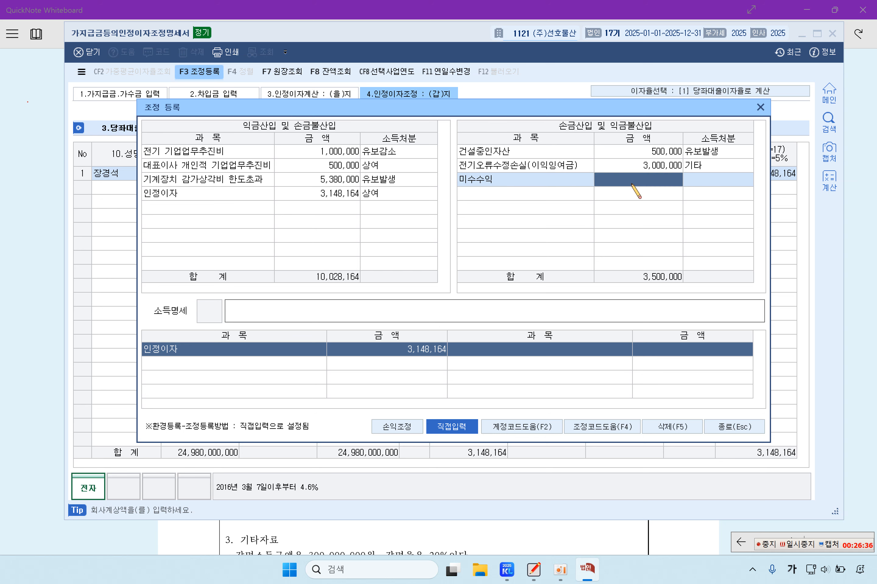
{"action": "type", "text": "2,000"}
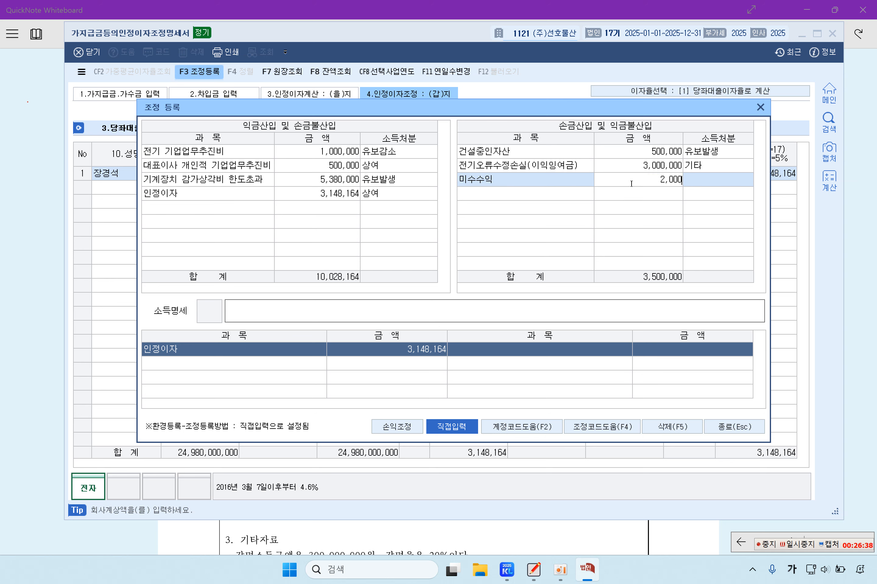
{"action": "type", "text": "0000"}
{"action": "key", "text": "Return"}
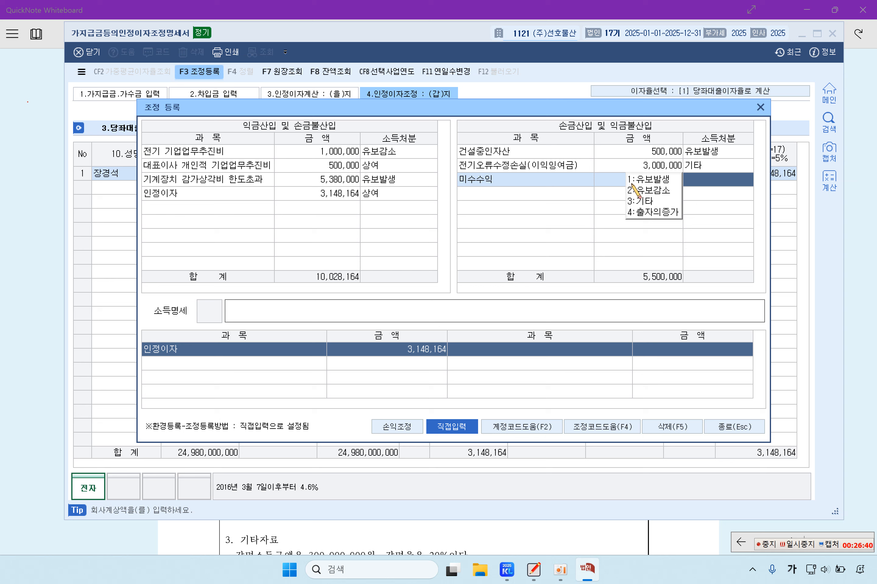
{"action": "left_click", "coordinate": [561, 184]}
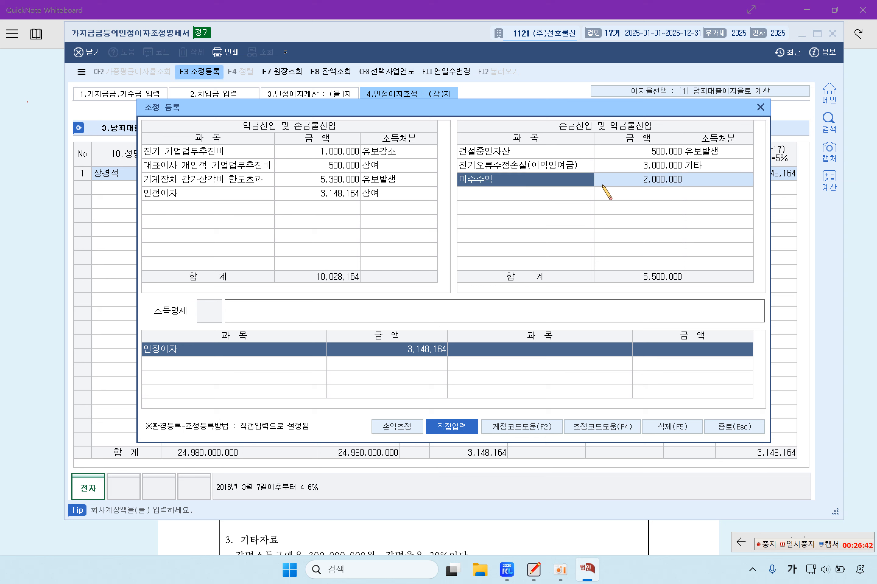
{"action": "type", "text": "미수이자"}
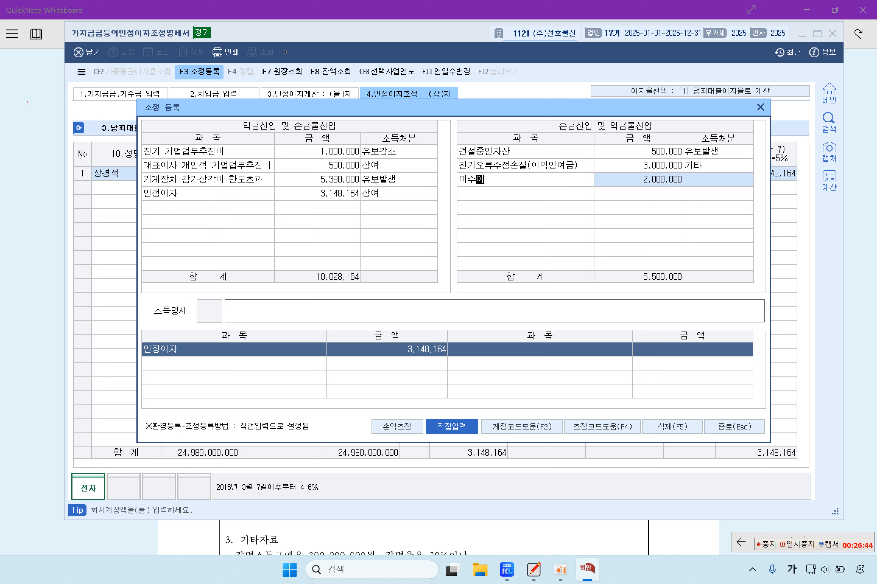
{"action": "key", "text": "Return"}
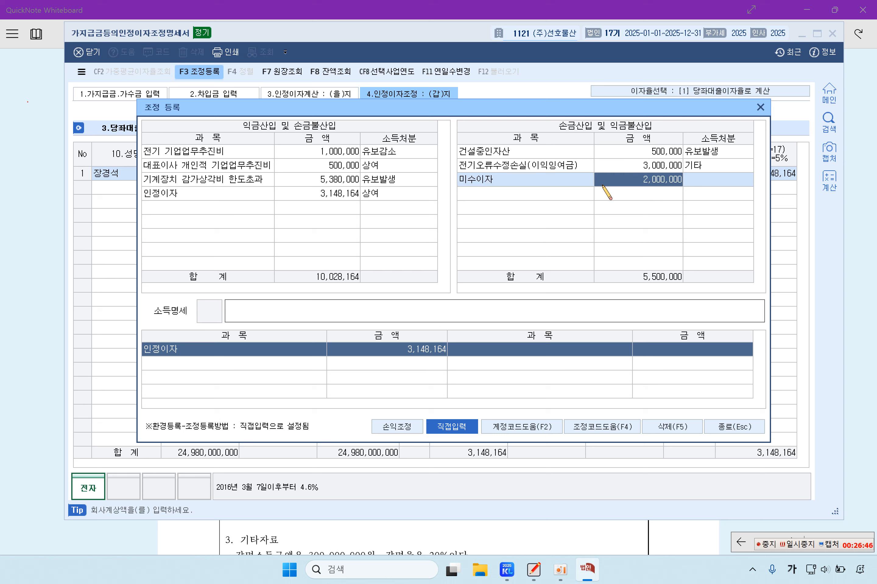
{"action": "key", "text": "Return"}
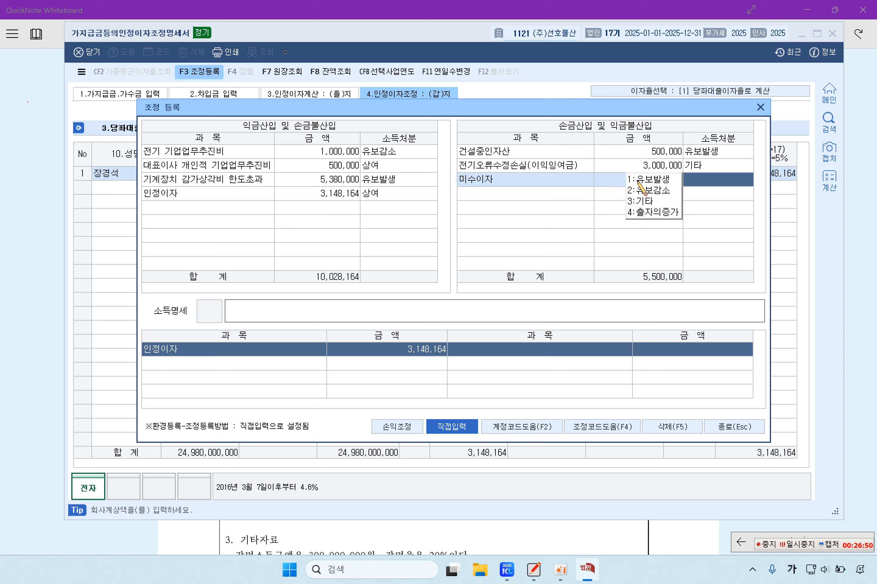
{"action": "left_click", "coordinate": [663, 178]}
{"action": "left_click", "coordinate": [557, 195]}
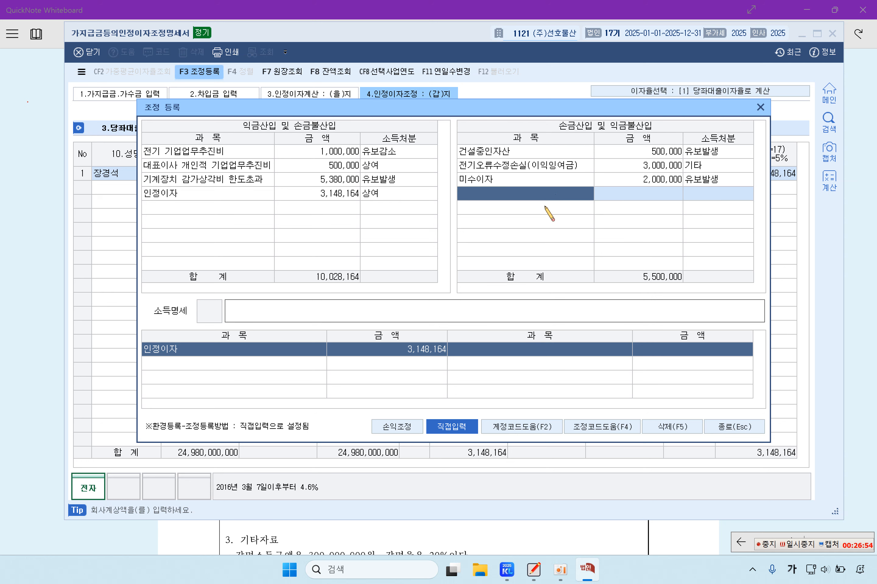
Step: Close 조정등록 and review the input sheets, checking the 갑 sheet's 3,148,164 adjustment
{"action": "left_click", "coordinate": [736, 426]}
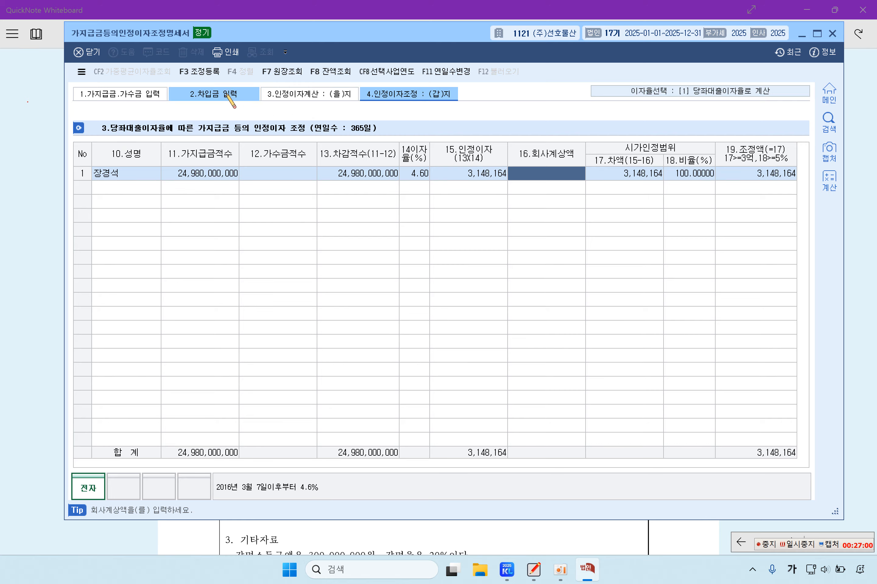
{"action": "left_click", "coordinate": [170, 94]}
{"action": "left_click", "coordinate": [167, 94]}
{"action": "left_click", "coordinate": [185, 95]}
{"action": "left_click", "coordinate": [302, 95]}
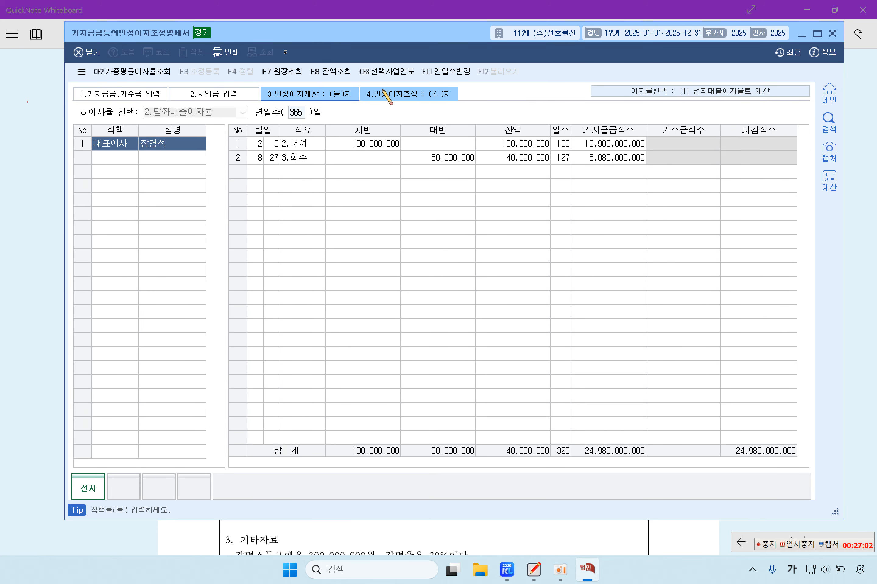
{"action": "left_click", "coordinate": [409, 95]}
{"action": "left_click", "coordinate": [670, 174]}
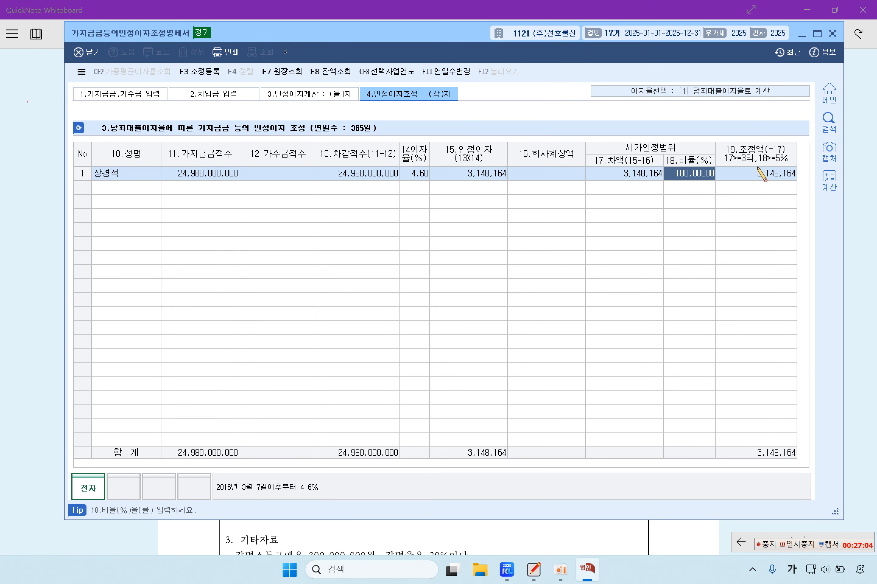
{"action": "left_click", "coordinate": [758, 171]}
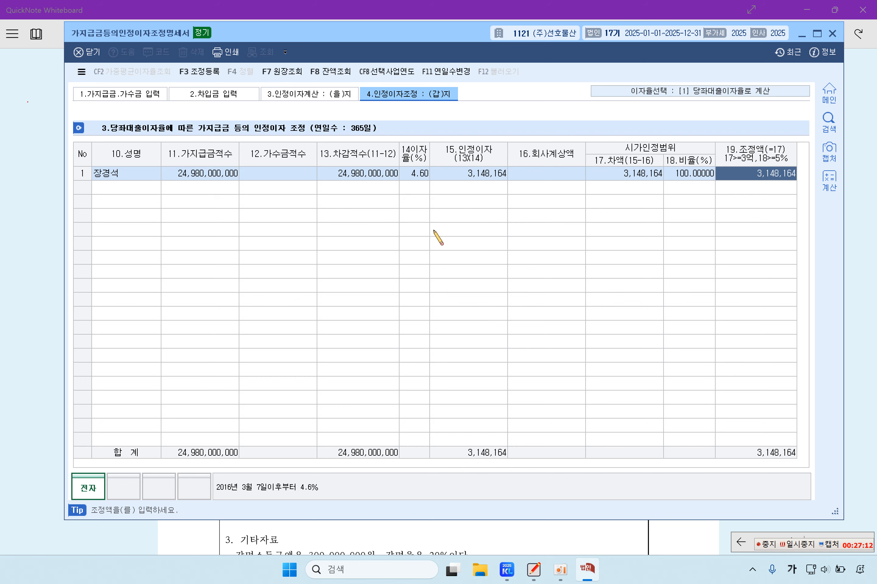
Step: Highlight 소기업 and the form name 법인세과세표준및세액조정계산서 in problem [4]
{"action": "left_click", "coordinate": [14, 264]}
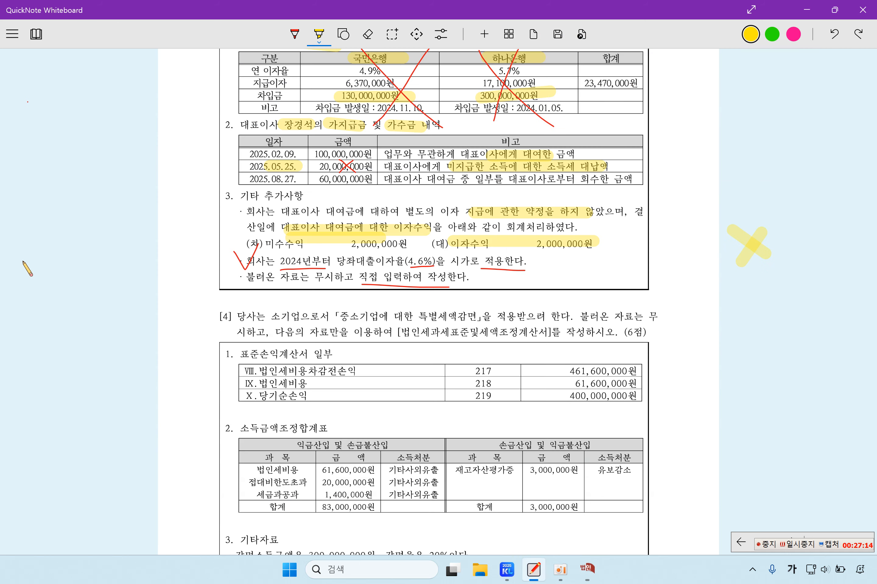
{"action": "scroll", "coordinate": [351, 327], "scroll_direction": "down", "scroll_amount": 5}
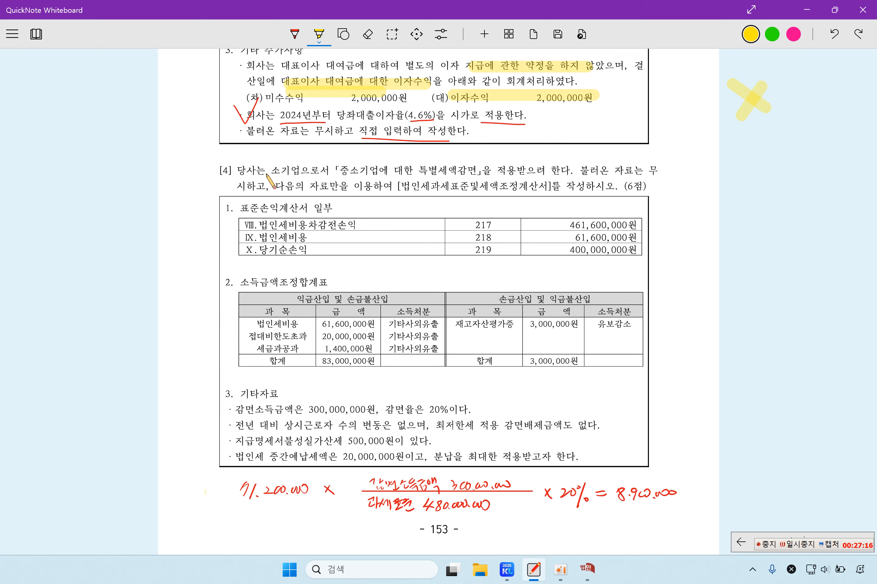
{"action": "left_click_drag", "start_coordinate": [270, 171], "coordinate": [475, 172]}
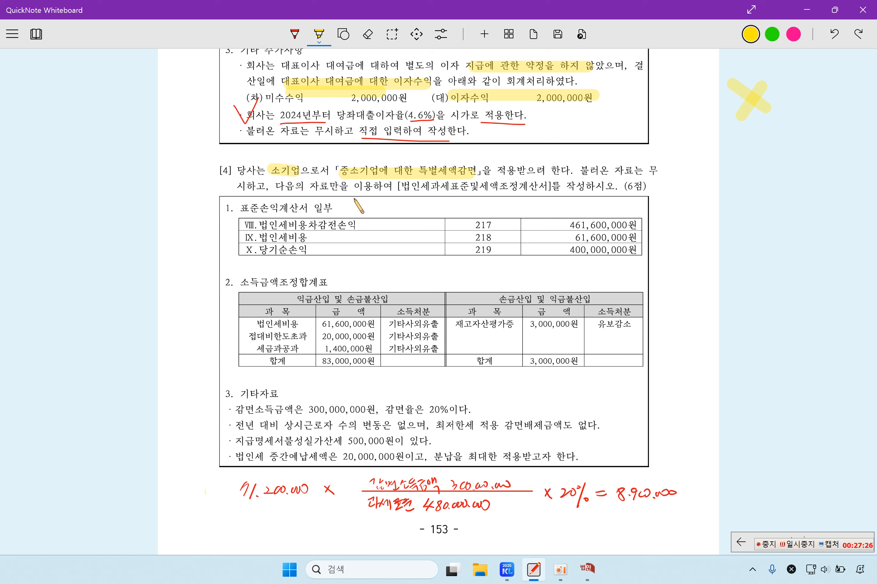
{"action": "left_click_drag", "start_coordinate": [399, 187], "coordinate": [544, 190]}
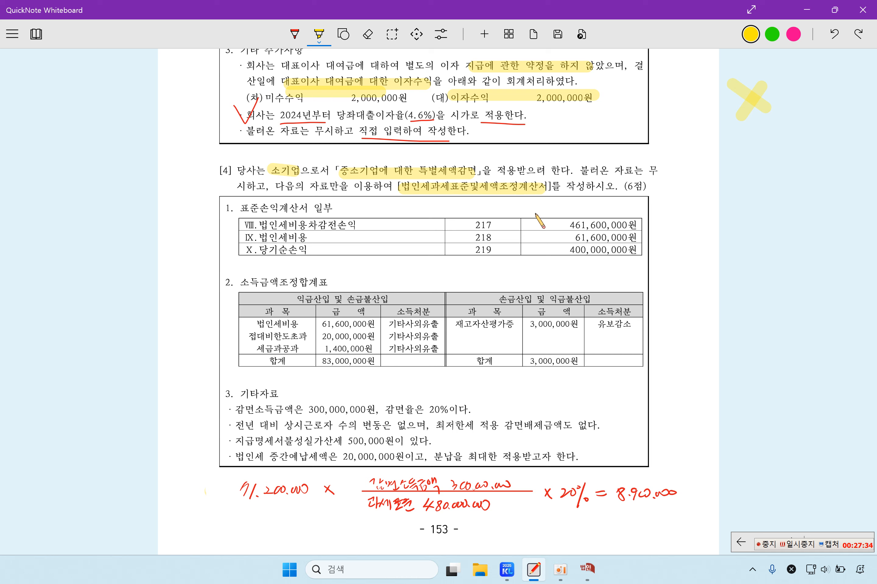
{"action": "left_click_drag", "start_coordinate": [405, 193], "coordinate": [548, 193]}
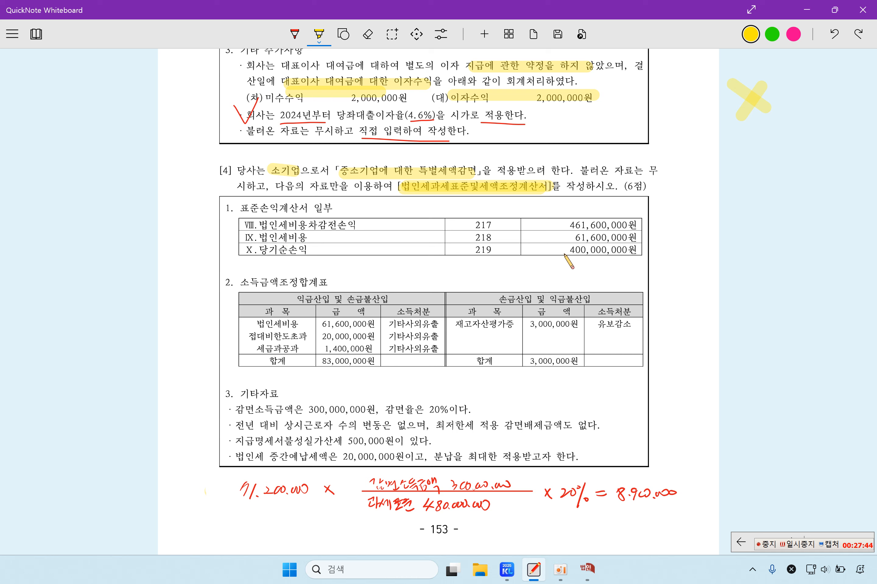
Step: Highlight the 83,000,000원 and 3,000,000원 adjustment totals and both 61,600,000원 법인세비용 figures
{"action": "left_click_drag", "start_coordinate": [237, 292], "coordinate": [318, 291]}
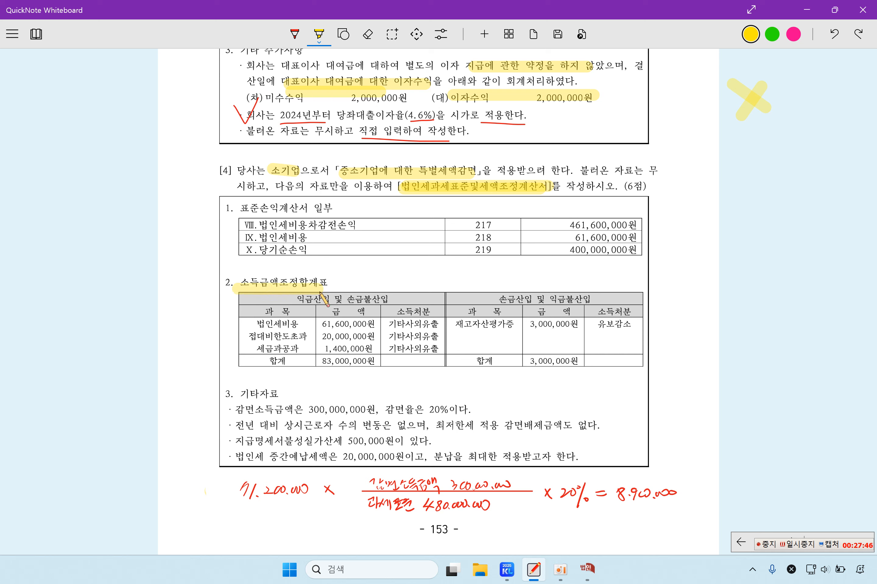
{"action": "left_click_drag", "start_coordinate": [321, 361], "coordinate": [367, 364]}
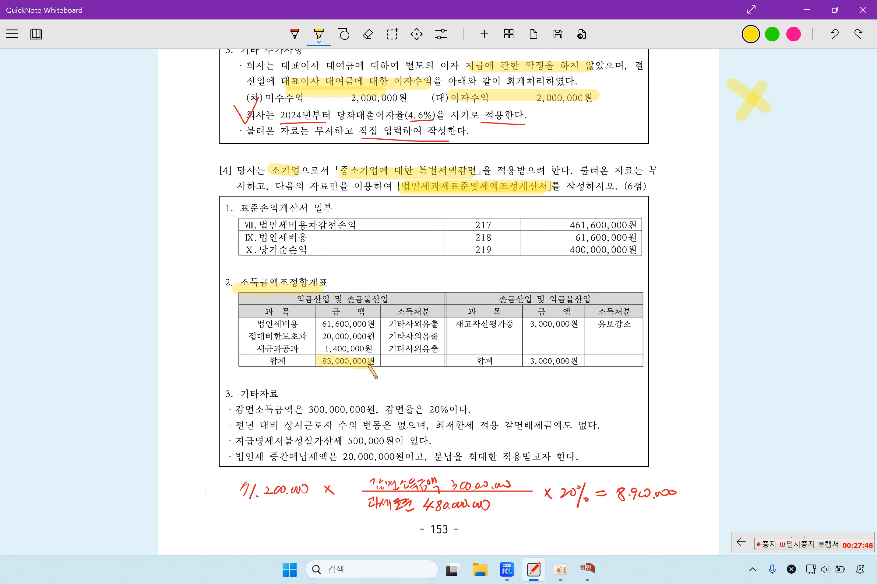
{"action": "left_click_drag", "start_coordinate": [525, 363], "coordinate": [582, 362]}
{"action": "left_click_drag", "start_coordinate": [568, 238], "coordinate": [638, 239]}
{"action": "left_click_drag", "start_coordinate": [317, 326], "coordinate": [371, 327]}
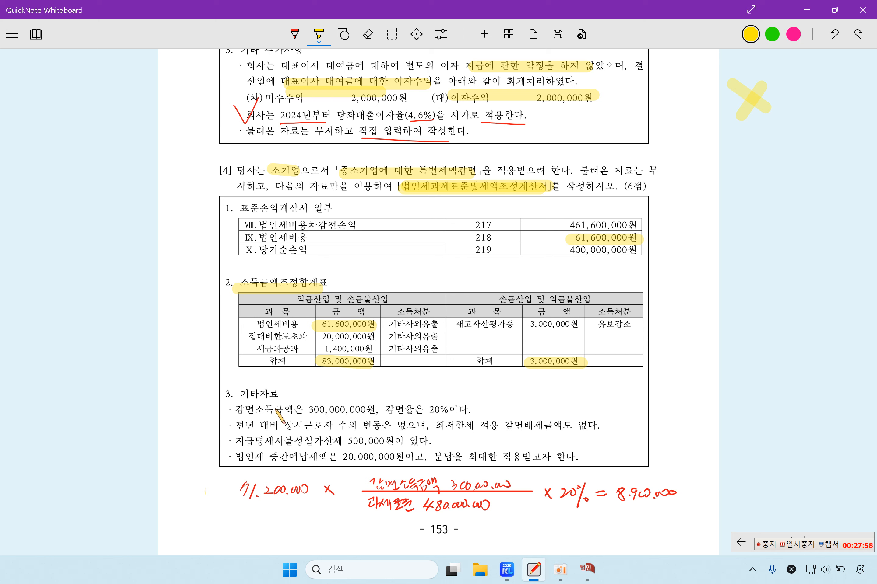
Step: Highlight 감면소득금액 300,000,000원, the 최저한세 note, 가산세 500,000원 and 중간예납세액 20,000,000원
{"action": "left_click_drag", "start_coordinate": [237, 412], "coordinate": [439, 410]}
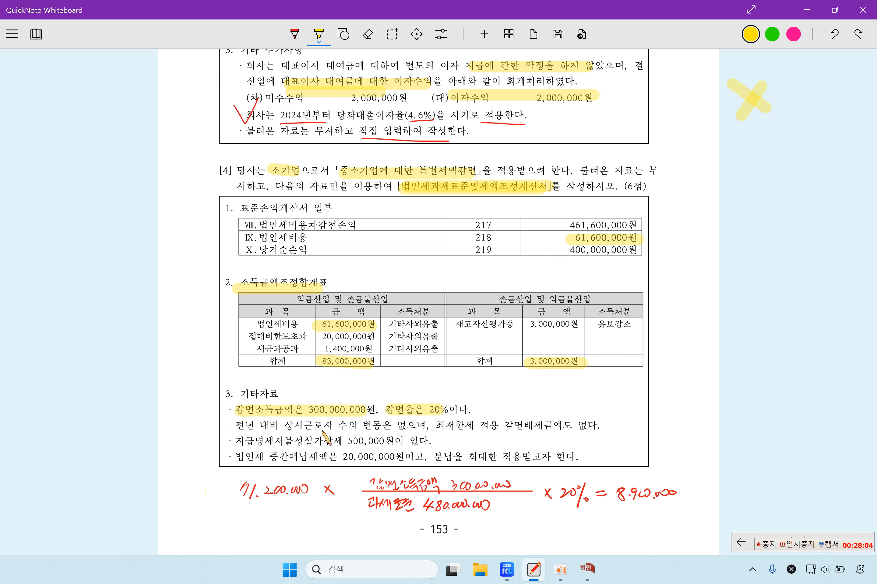
{"action": "left_click_drag", "start_coordinate": [430, 425], "coordinate": [573, 426]}
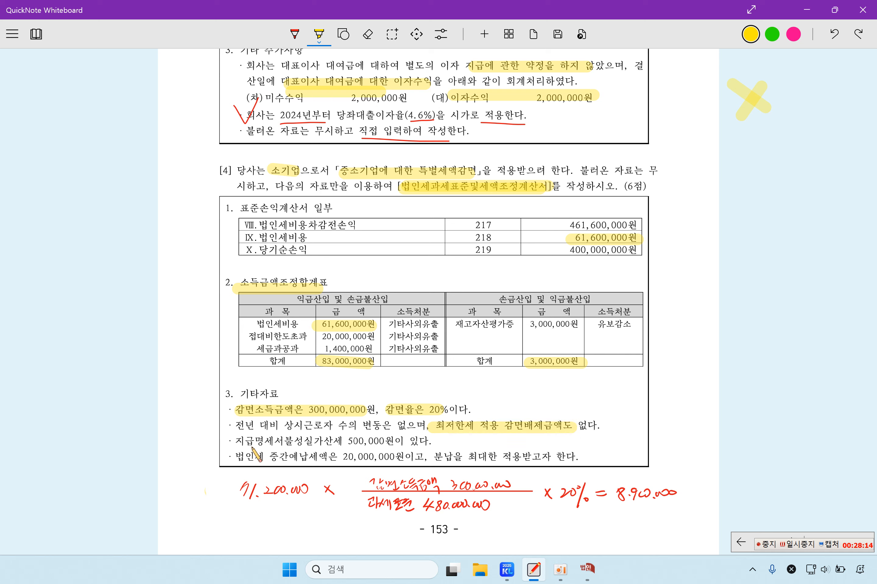
{"action": "left_click_drag", "start_coordinate": [240, 442], "coordinate": [394, 440]}
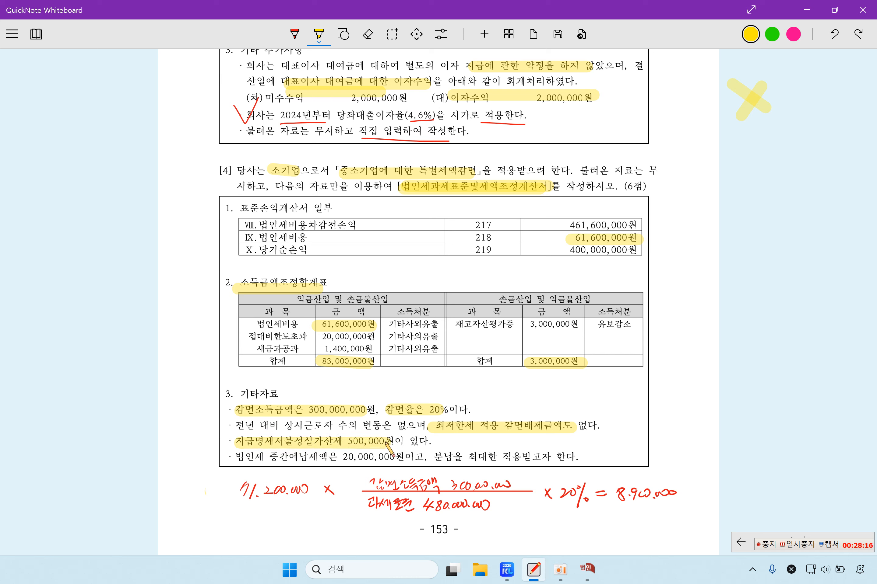
{"action": "left_click_drag", "start_coordinate": [273, 458], "coordinate": [571, 459]}
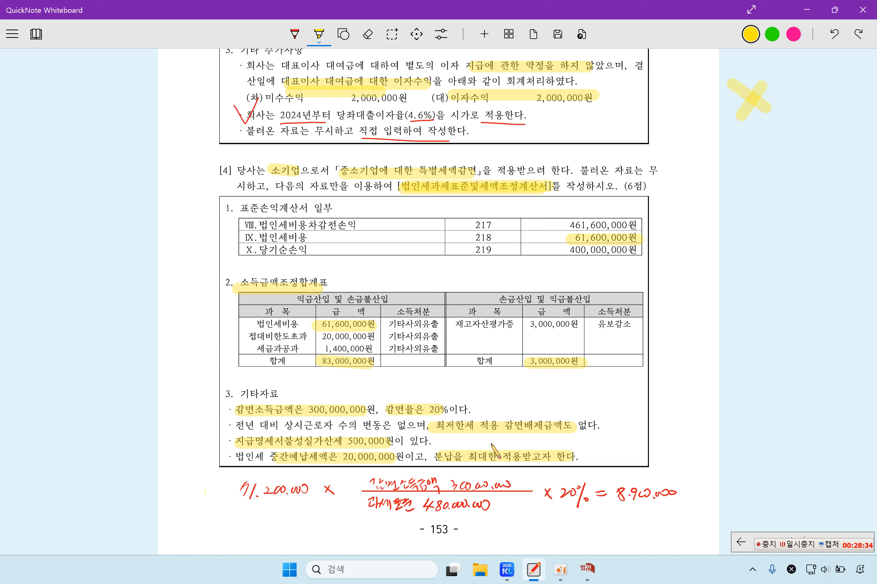
Step: Close the old 법인 window and open 법인세과세표준및세액조정계산서 under 법인조정 II
{"action": "left_click", "coordinate": [587, 569]}
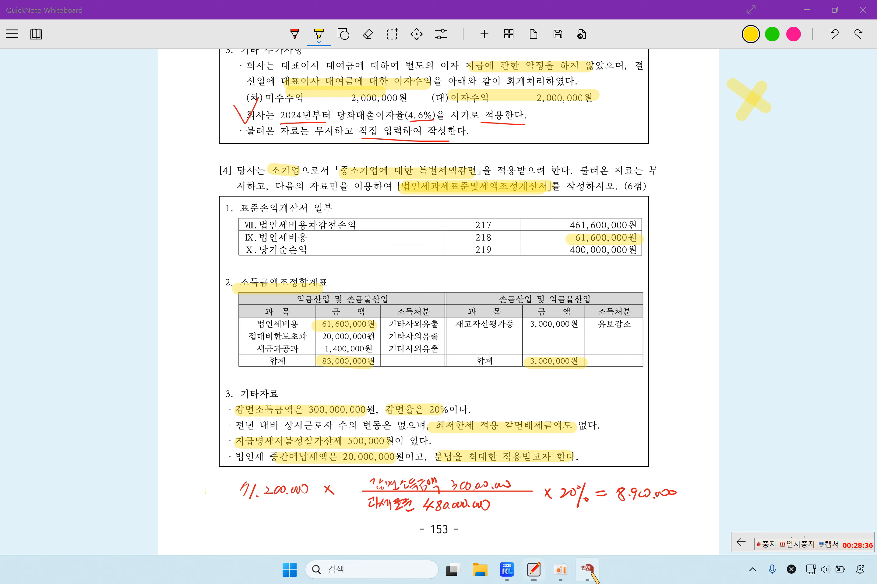
{"action": "left_click", "coordinate": [832, 36]}
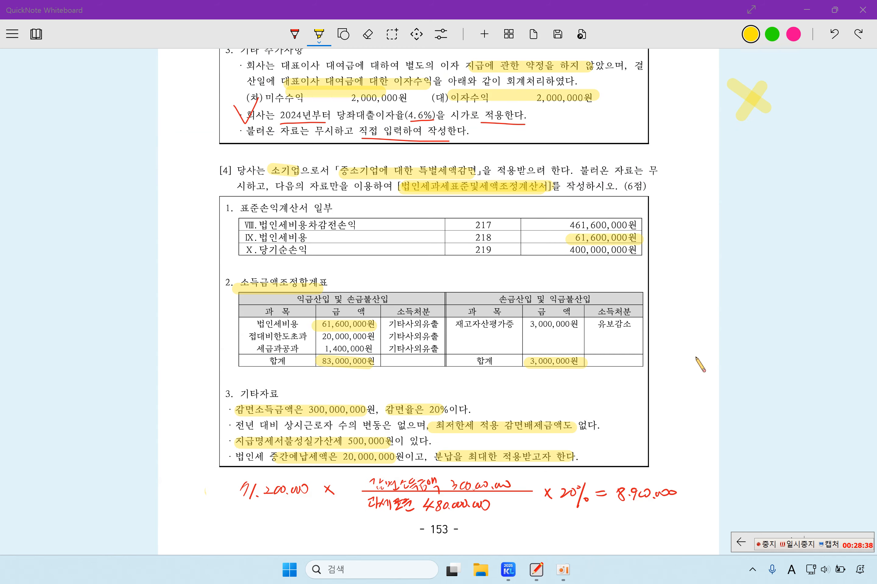
{"action": "left_click", "coordinate": [521, 570]}
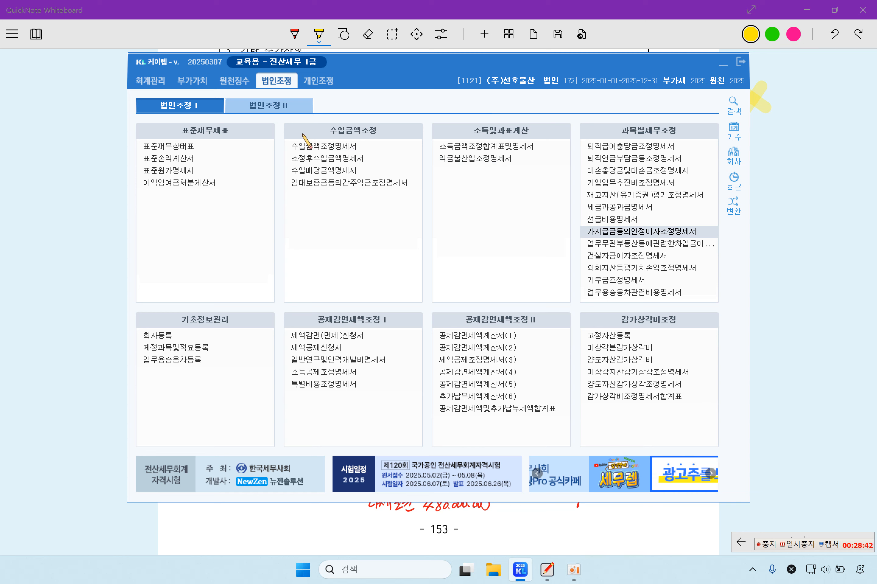
{"action": "left_click", "coordinate": [268, 106]}
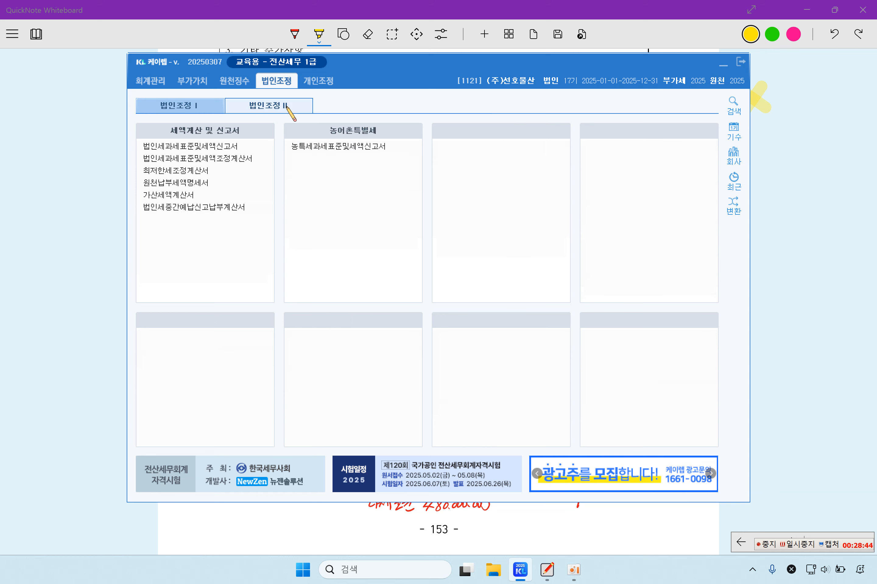
{"action": "left_click", "coordinate": [229, 160]}
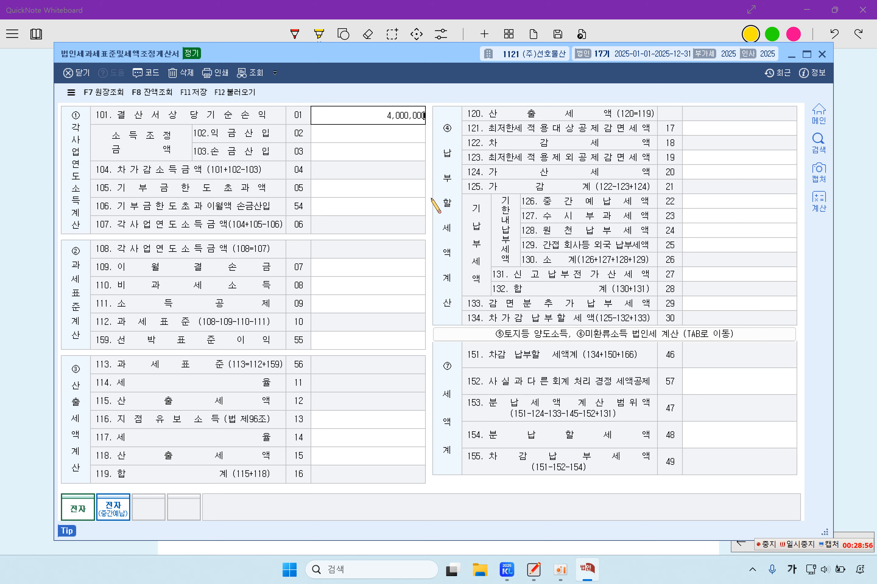
Step: Enter 400,000,000 net income, 83,000,000 inclusions and 3,000,000 deductions, yielding 480,000,000 taxable base
{"action": "type", "text": "0"}
{"action": "key", "text": "Return"}
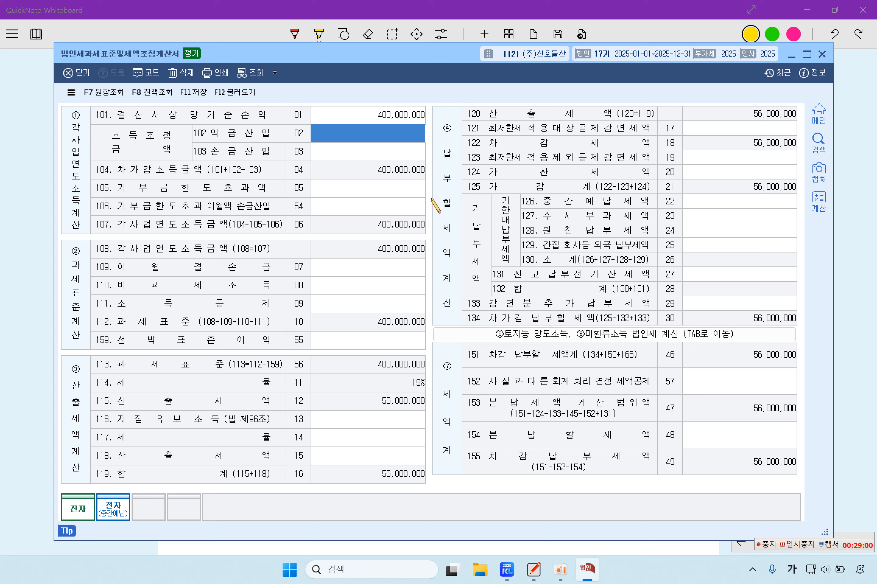
{"action": "type", "text": "83,000,000"}
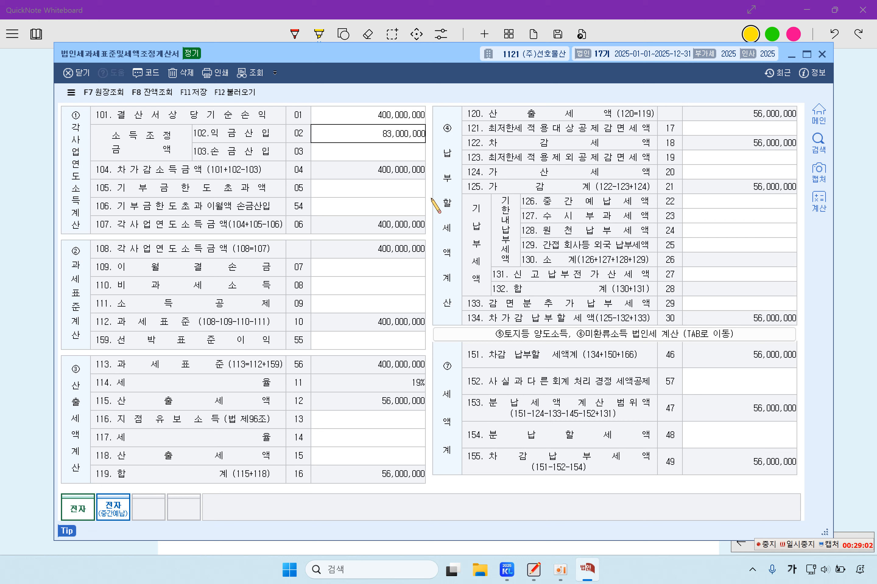
{"action": "key", "text": "Return"}
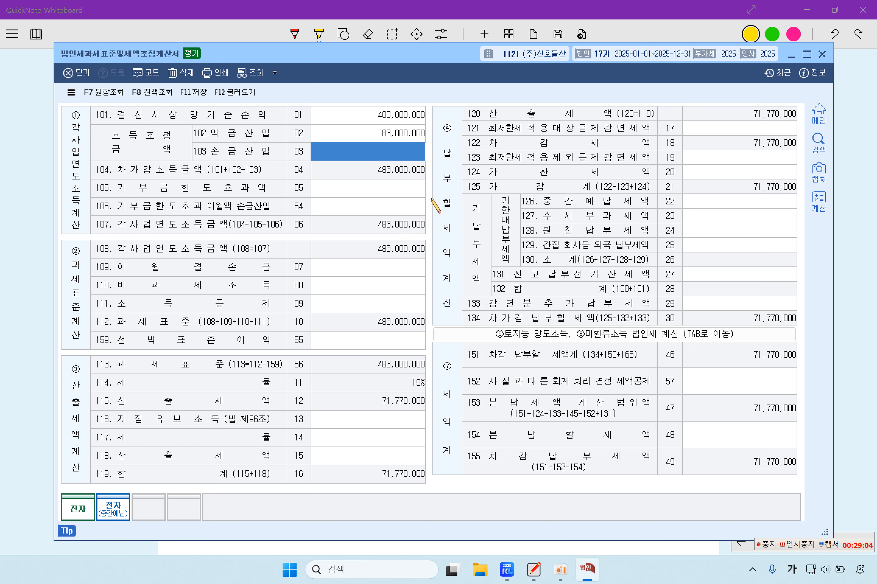
{"action": "type", "text": "3,000,000"}
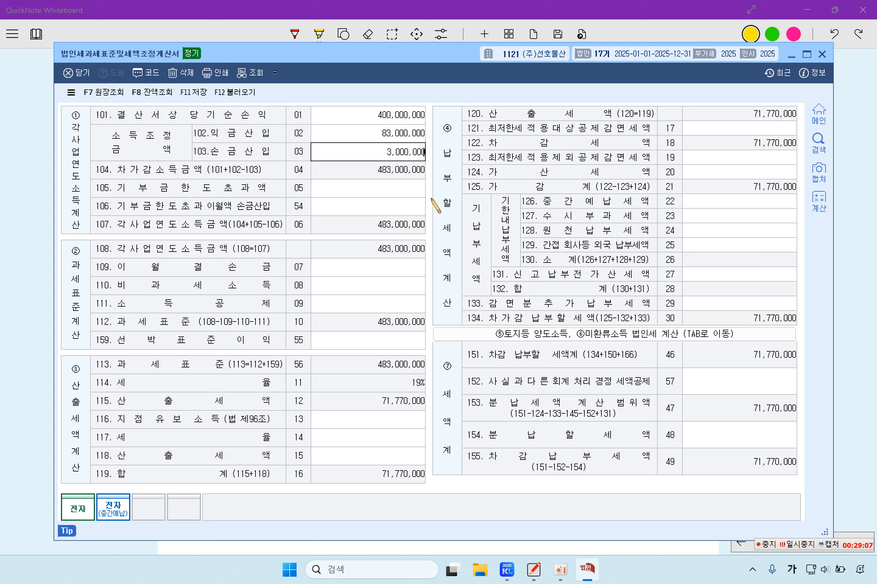
{"action": "key", "text": "Return"}
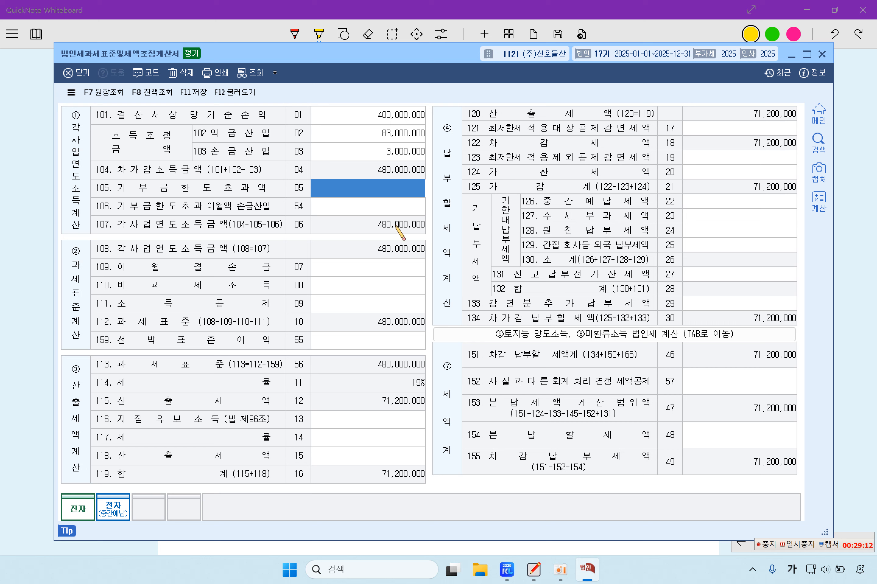
{"action": "left_click", "coordinate": [361, 272]}
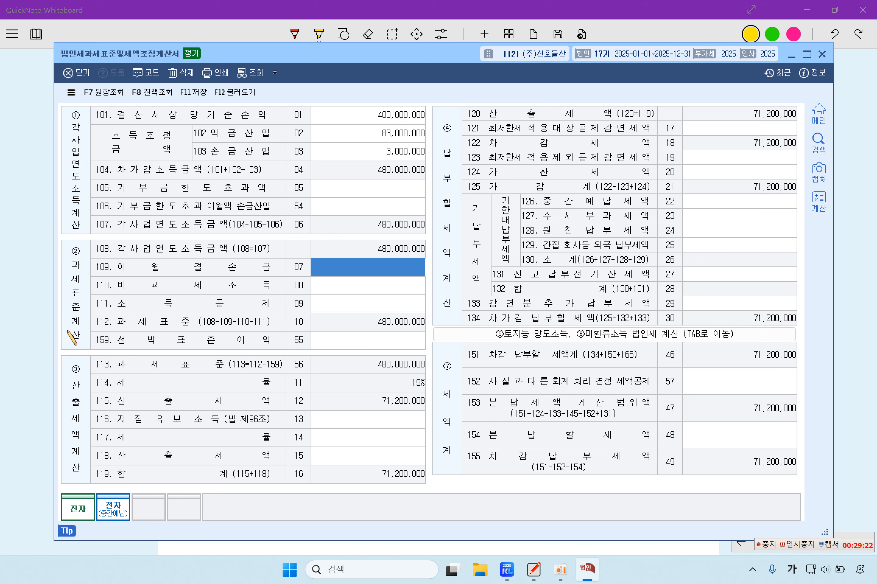
{"action": "left_click", "coordinate": [29, 297]}
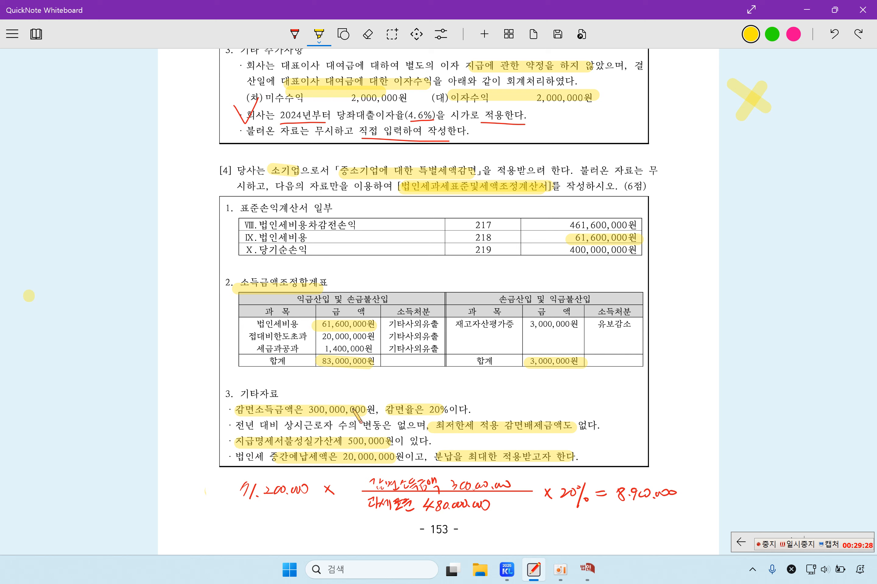
{"action": "left_click", "coordinate": [587, 568]}
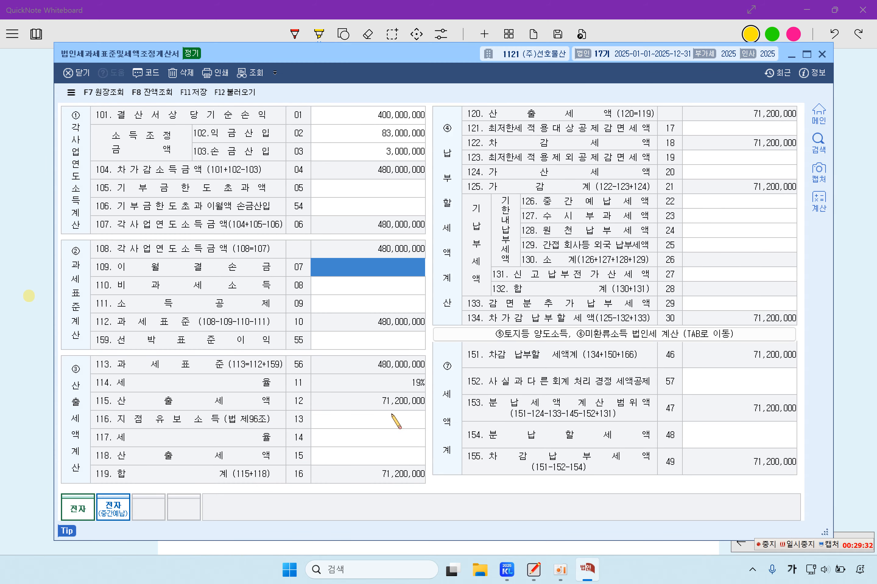
Step: Highlight the handwritten 71.200.000, 과세표준 480.000.000 and 감면소득금액 300.000.000 figures
{"action": "left_click", "coordinate": [29, 400]}
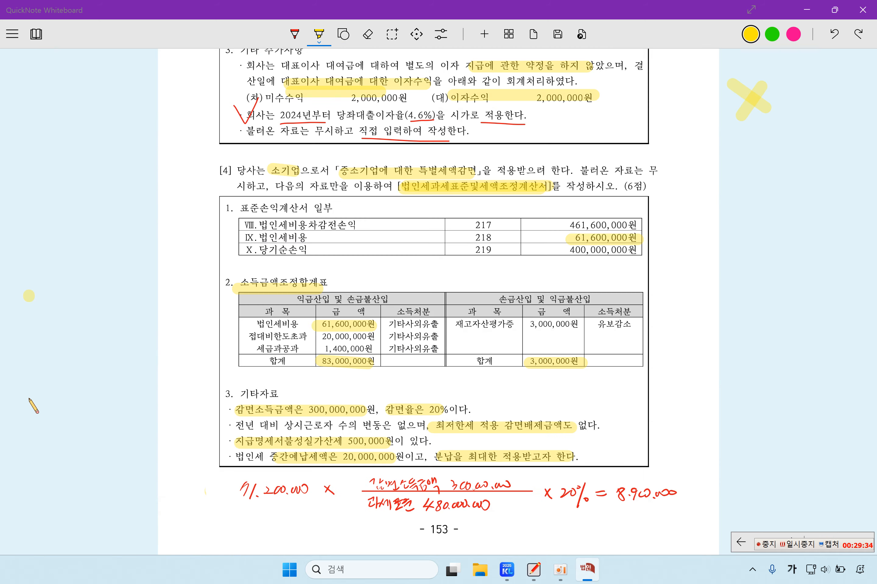
{"action": "left_click_drag", "start_coordinate": [237, 486], "coordinate": [312, 491]}
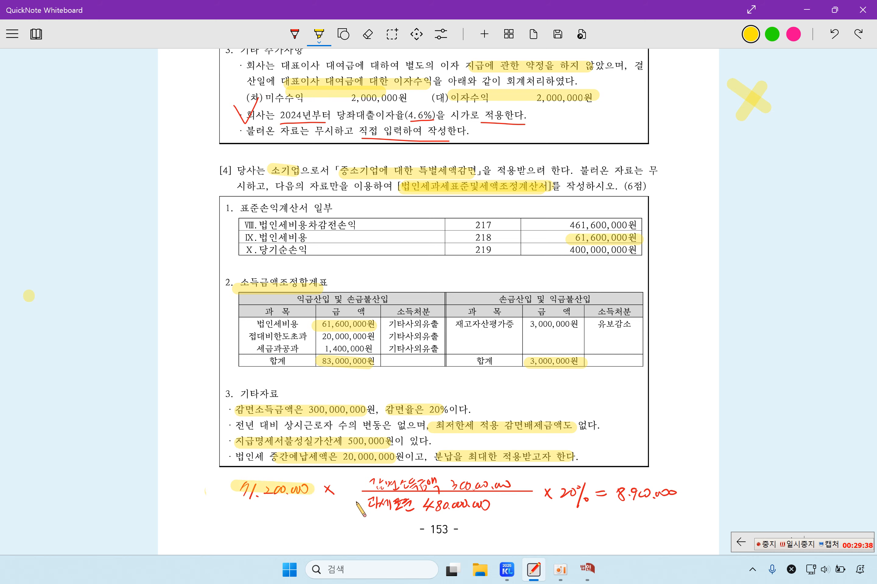
{"action": "left_click", "coordinate": [588, 571]}
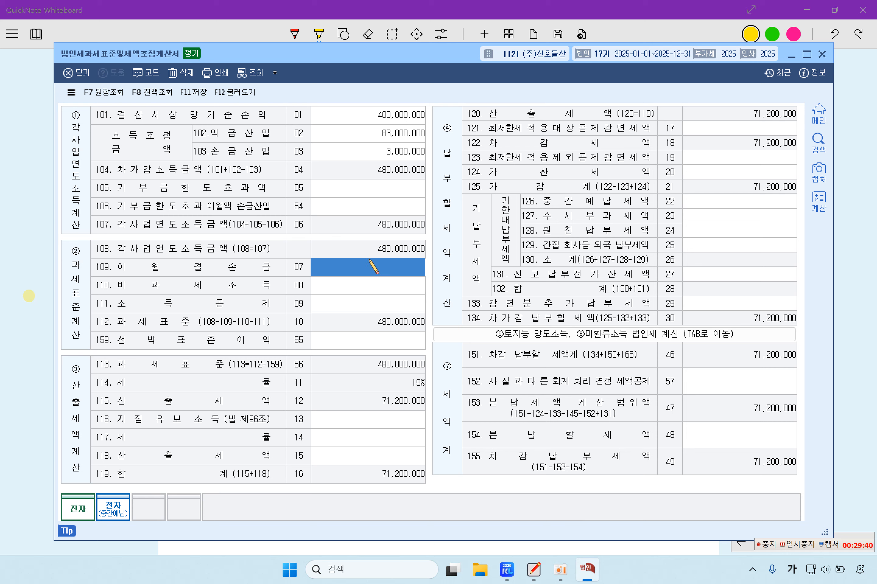
{"action": "left_click", "coordinate": [422, 552]}
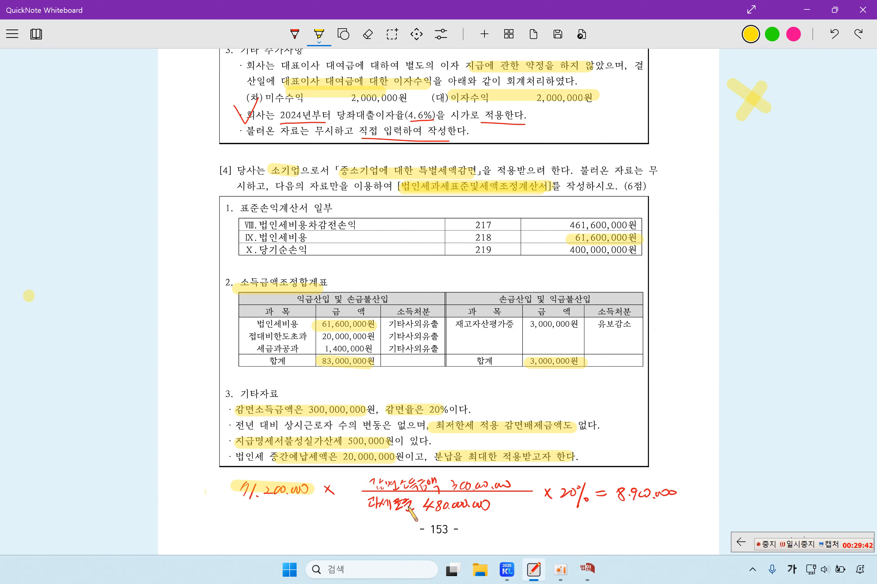
{"action": "left_click_drag", "start_coordinate": [372, 505], "coordinate": [498, 506]}
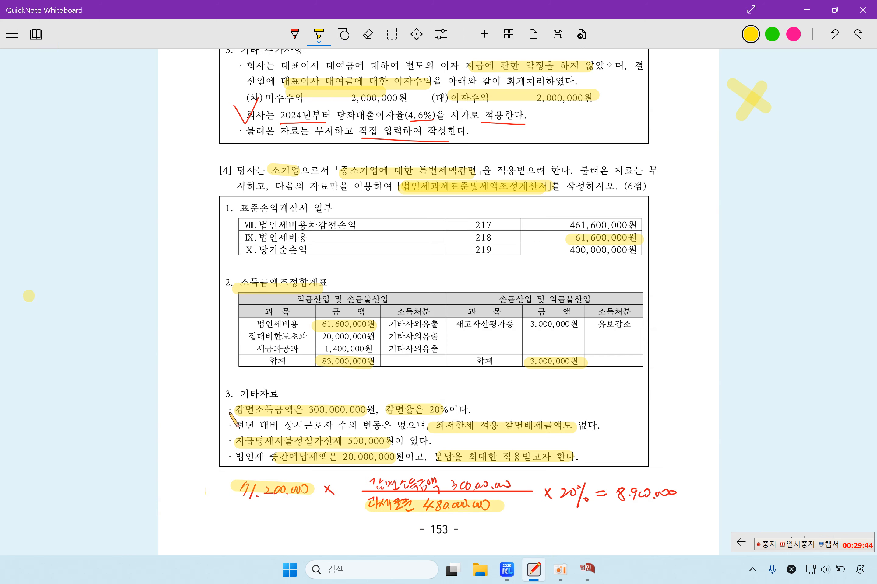
{"action": "mouse_move", "coordinate": [369, 483]}
{"action": "left_mouse_down"}
{"action": "mouse_move", "coordinate": [511, 482]}
{"action": "mouse_move", "coordinate": [576, 496]}
{"action": "left_mouse_up"}
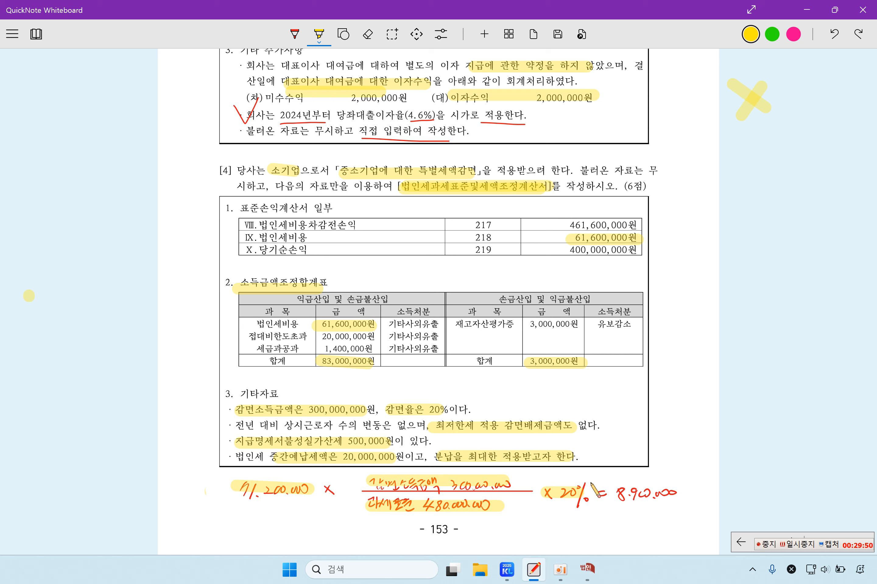
Step: Highlight the 8.900.000 result and the 감면배제금액 note, then restore the KcLep tax form
{"action": "left_click_drag", "start_coordinate": [621, 495], "coordinate": [687, 497]}
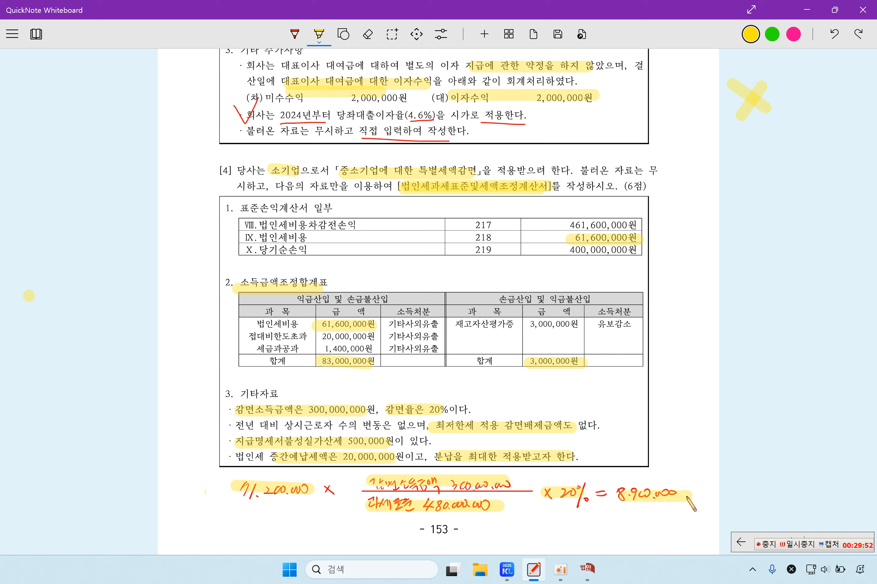
{"action": "left_click_drag", "start_coordinate": [502, 436], "coordinate": [589, 436]}
{"action": "left_click", "coordinate": [799, 544]}
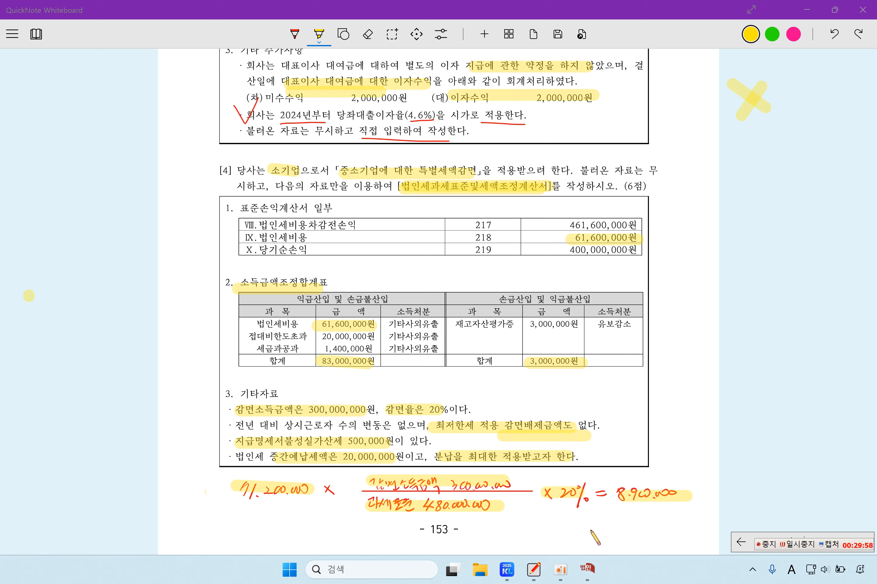
{"action": "left_click", "coordinate": [602, 580]}
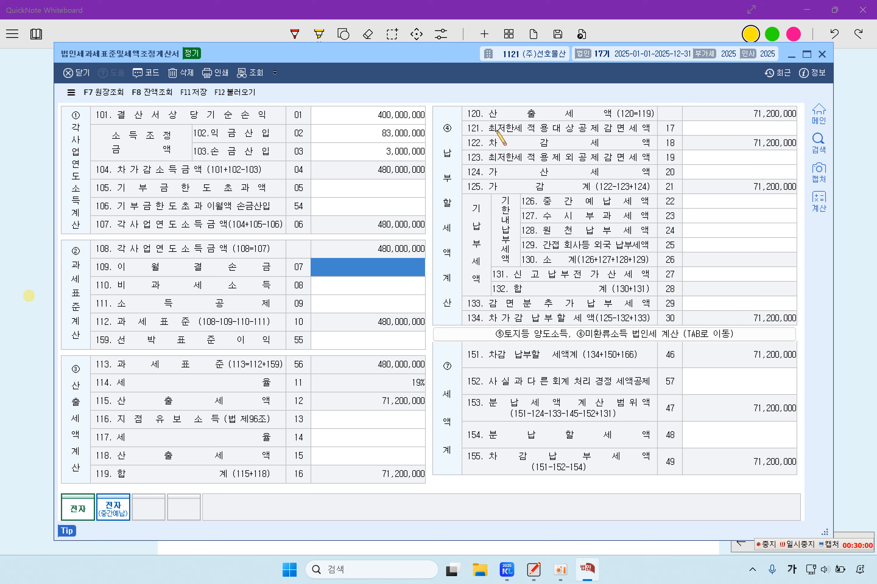
Step: Enter 8,900,000 in row 121, bringing 차감세액 and 차감납부세액 to 62,300,000
{"action": "left_click", "coordinate": [706, 125]}
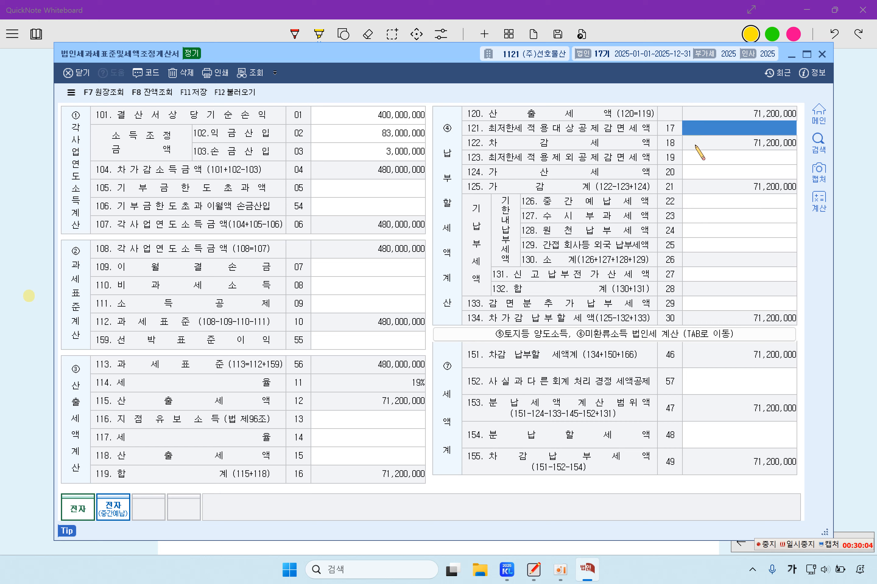
{"action": "type", "text": "8,900,000"}
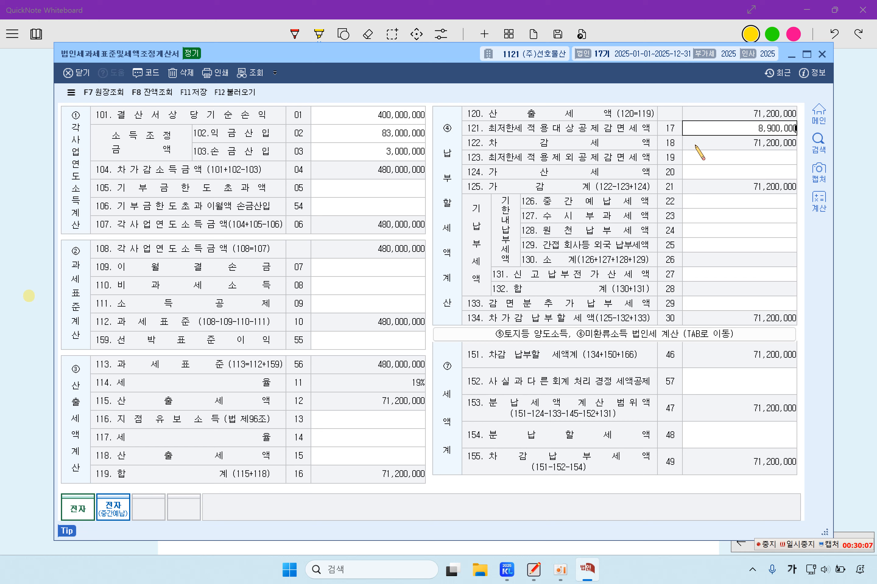
{"action": "key", "text": "Return"}
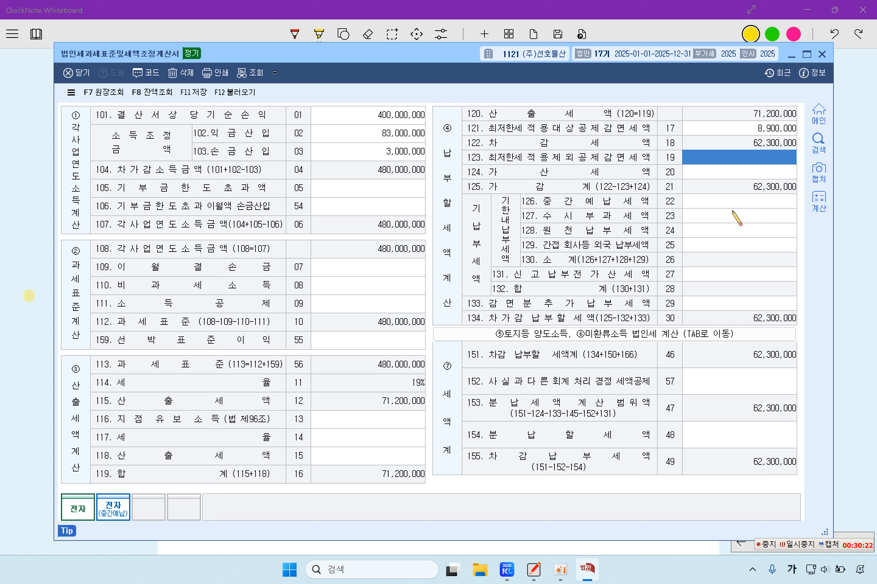
Step: Work out the penalty tax with the calculator and enter 500,000 in row 124
{"action": "left_click", "coordinate": [751, 173]}
{"action": "left_click", "coordinate": [816, 212]}
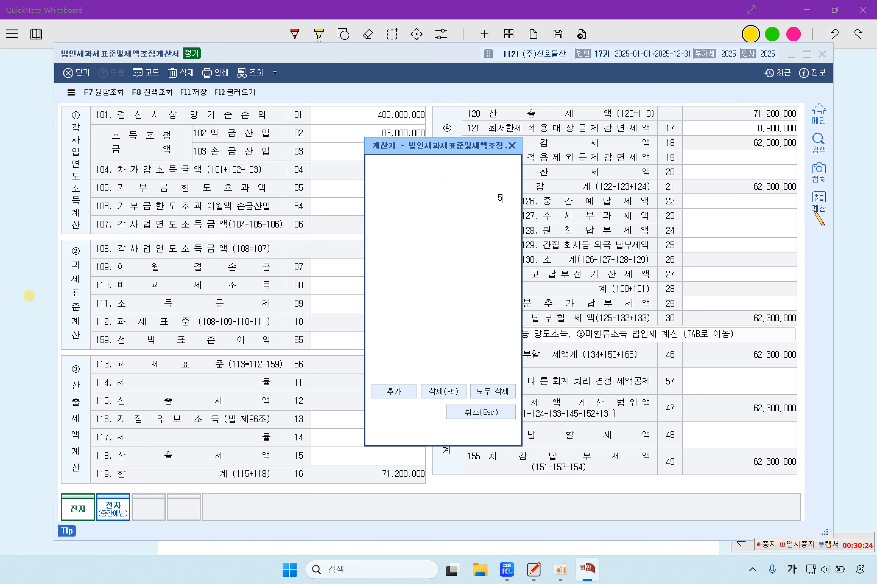
{"action": "type", "text": "500"}
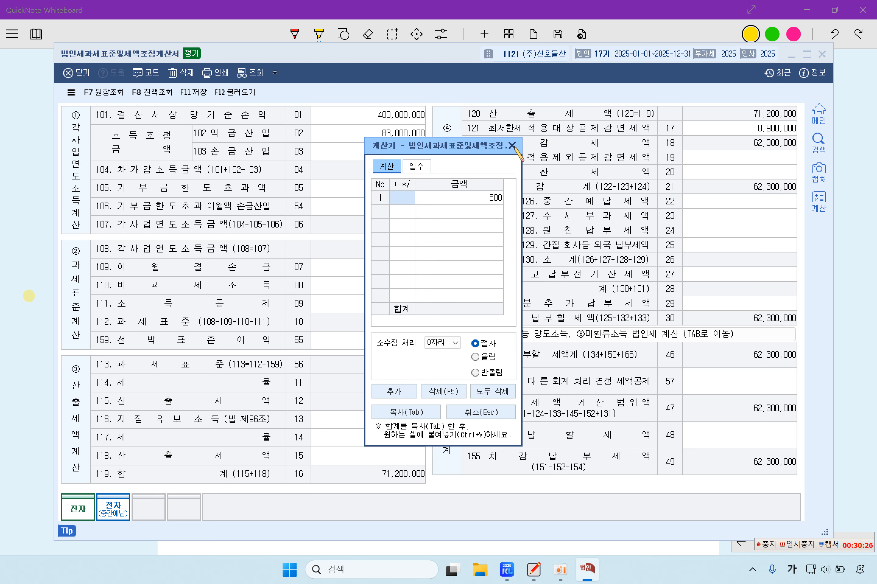
{"action": "key", "text": "Tab"}
{"action": "left_click", "coordinate": [513, 146]}
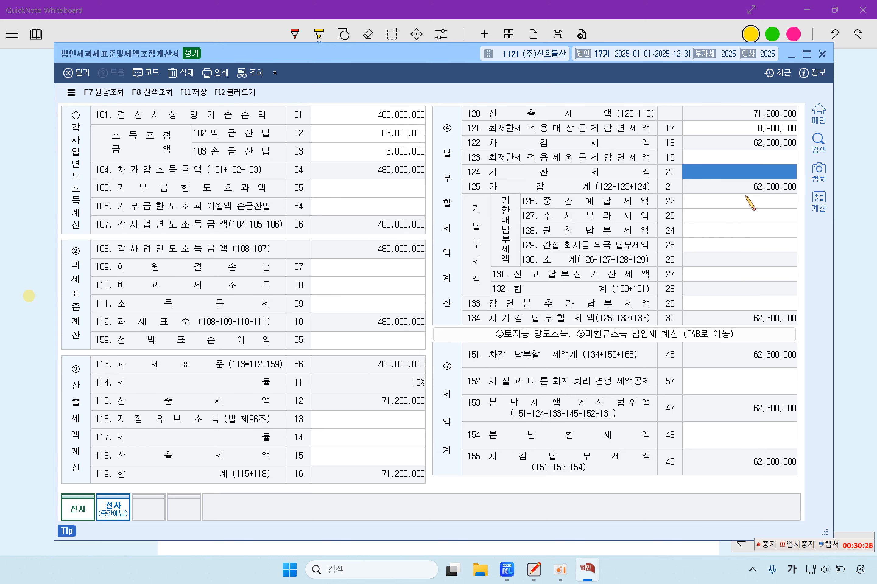
{"action": "type", "text": "500,000"}
{"action": "key", "text": "Return"}
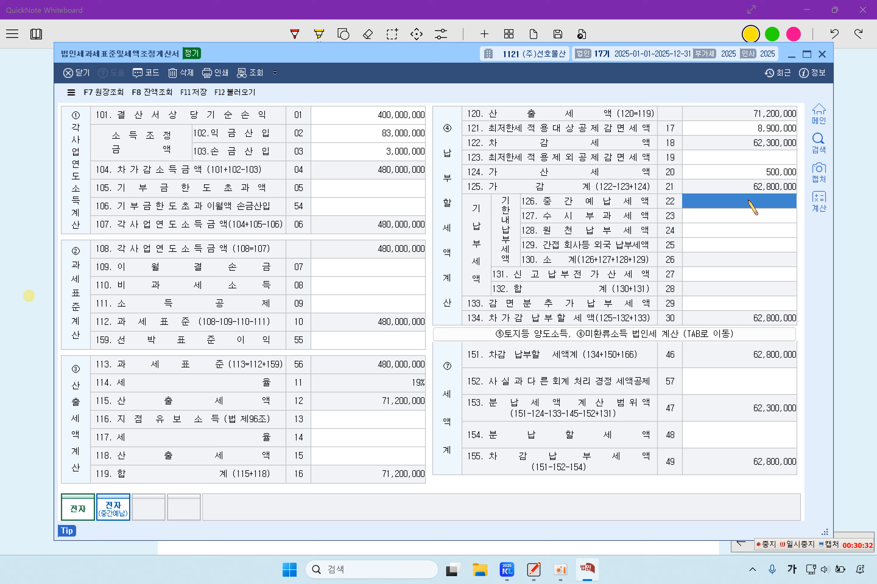
Step: Enter 20,000,000 interim prepaid tax and 21,150,000 installment tax in row 154
{"action": "type", "text": "20"}
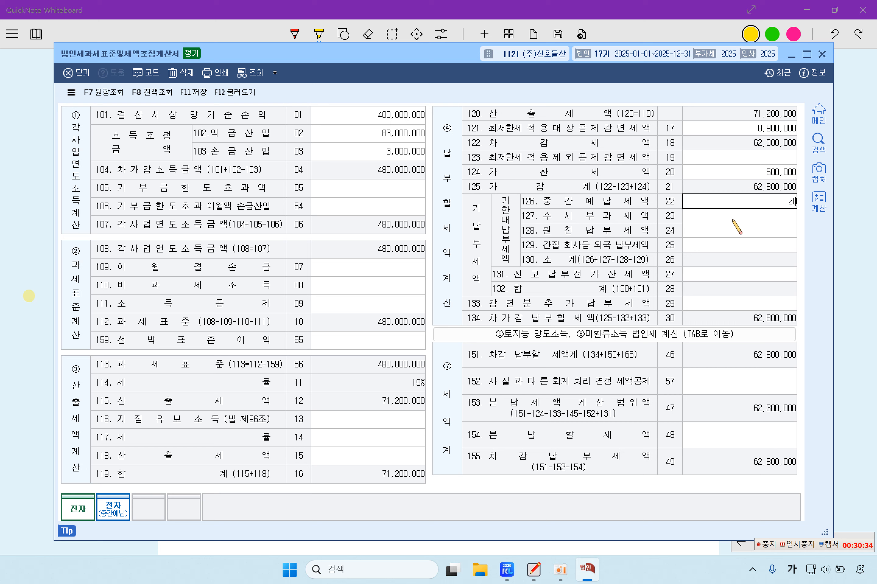
{"action": "type", "text": ",000,000"}
{"action": "key", "text": "Return"}
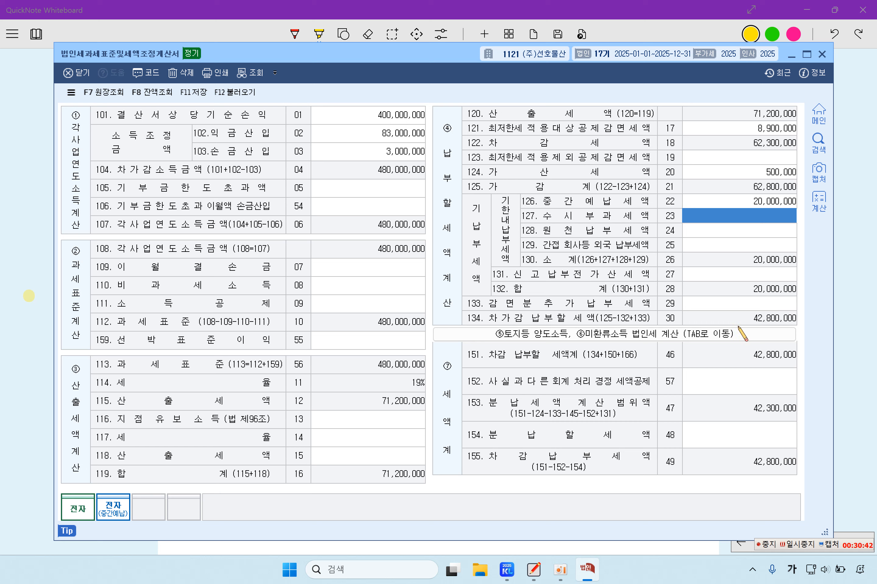
{"action": "left_click", "coordinate": [737, 437]}
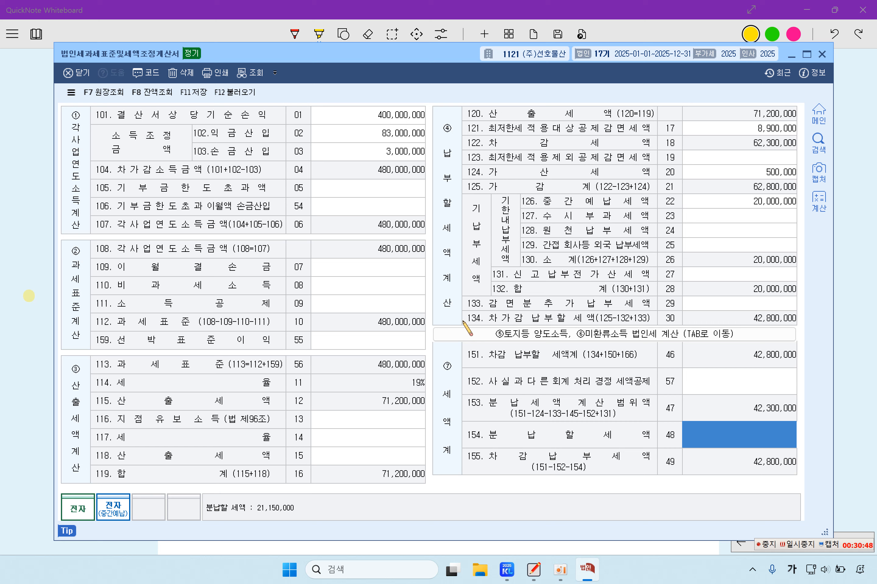
{"action": "type", "text": "21"}
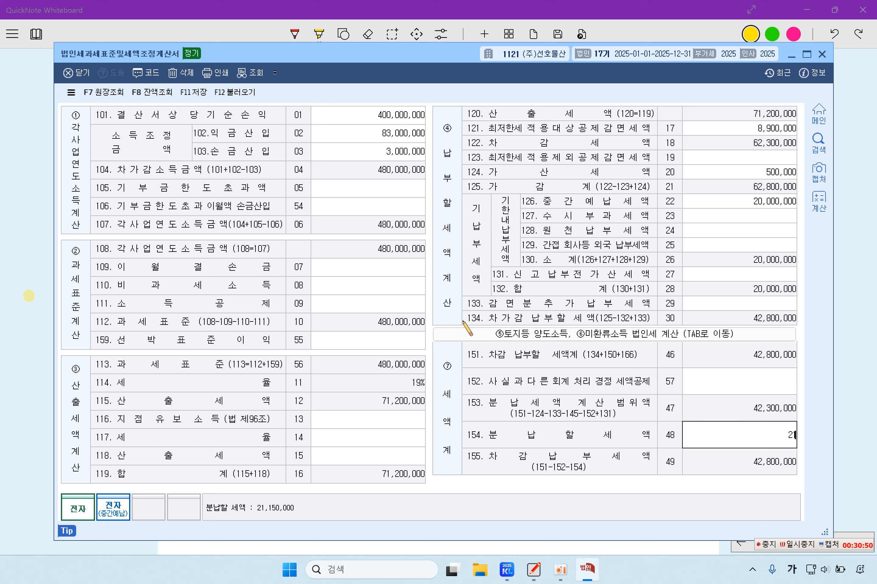
{"action": "type", "text": ",150,000"}
{"action": "key", "text": "Return"}
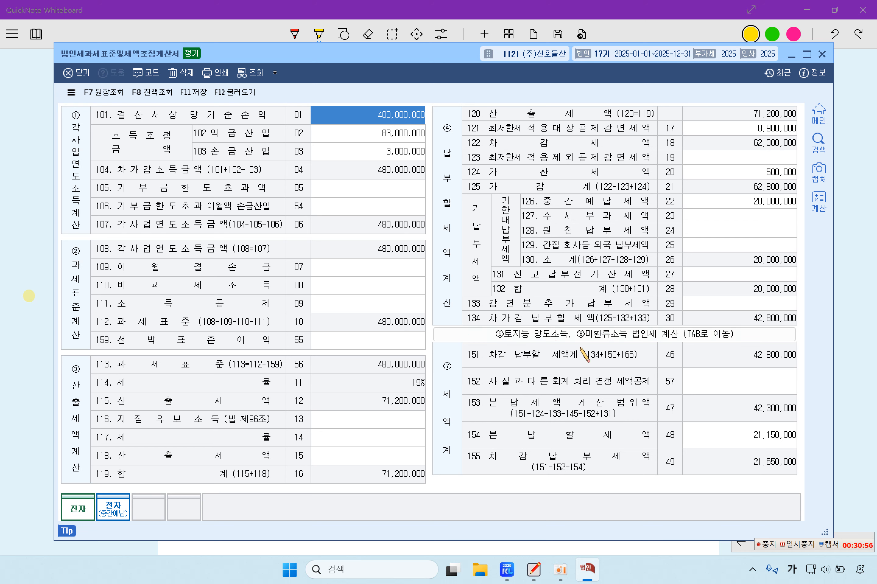
Step: Save the tax adjustment statement with F11, confirm, and close the form
{"action": "left_click", "coordinate": [193, 92]}
{"action": "left_click", "coordinate": [447, 299]}
{"action": "left_click", "coordinate": [822, 54]}
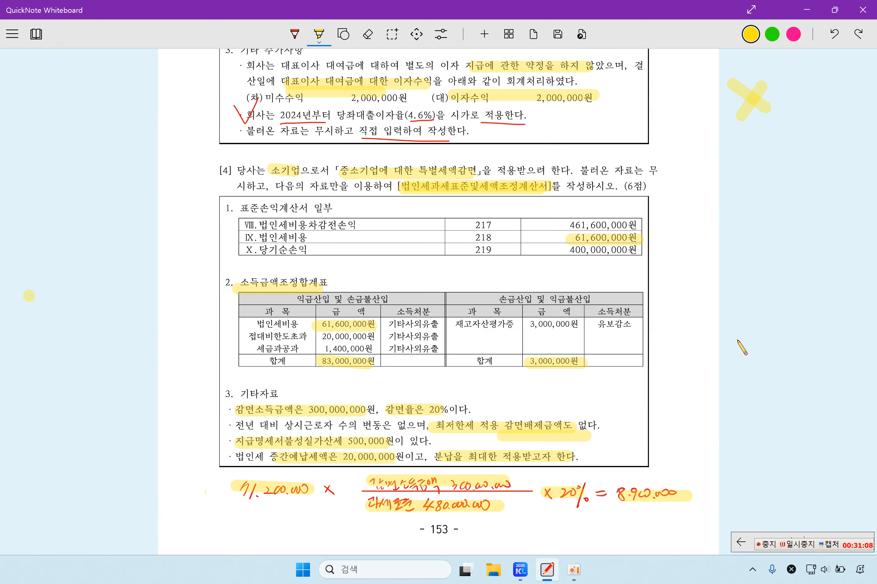
Step: In problem [5], highlight the statement name, 전기 (을) heading, and 5,200,000/12,000,000 ending balances
{"action": "scroll", "coordinate": [741, 347], "scroll_direction": "down", "scroll_amount": 12}
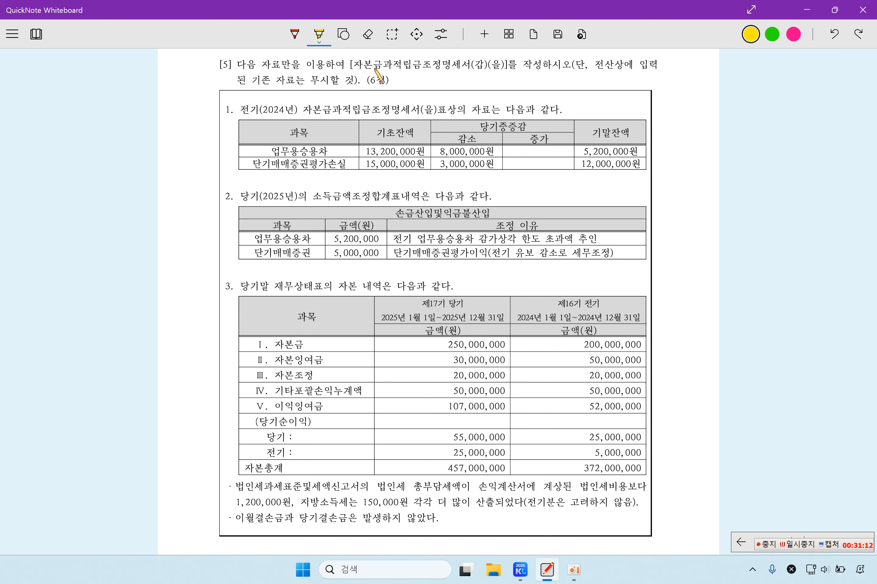
{"action": "left_click_drag", "start_coordinate": [354, 64], "coordinate": [494, 64]}
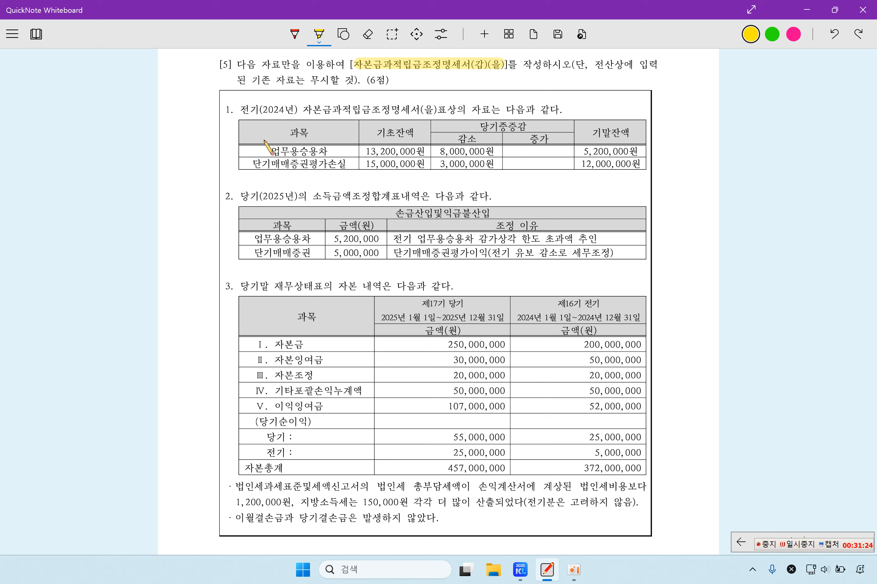
{"action": "left_click_drag", "start_coordinate": [245, 108], "coordinate": [298, 105]}
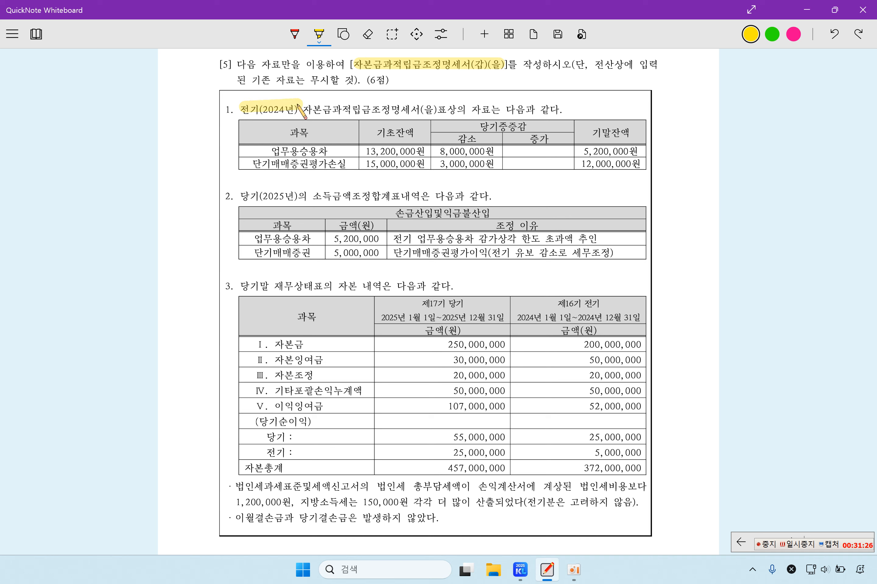
{"action": "left_click_drag", "start_coordinate": [422, 110], "coordinate": [445, 109]}
{"action": "mouse_move", "coordinate": [576, 150]}
{"action": "left_mouse_down"}
{"action": "mouse_move", "coordinate": [638, 150]}
{"action": "mouse_move", "coordinate": [643, 163]}
{"action": "left_mouse_up"}
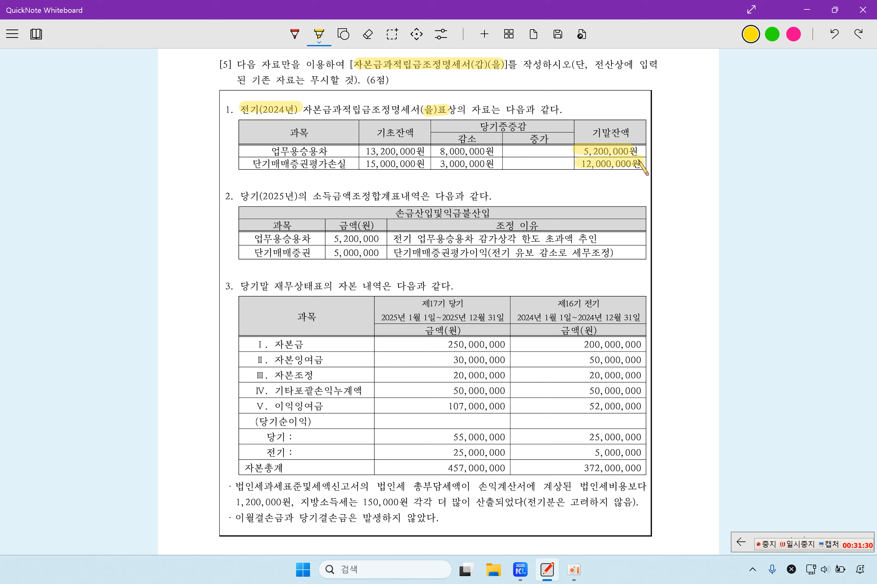
{"action": "mouse_move", "coordinate": [272, 150]}
{"action": "left_mouse_down"}
{"action": "mouse_move", "coordinate": [320, 152]}
{"action": "mouse_move", "coordinate": [322, 169]}
{"action": "mouse_move", "coordinate": [350, 170]}
{"action": "left_mouse_up"}
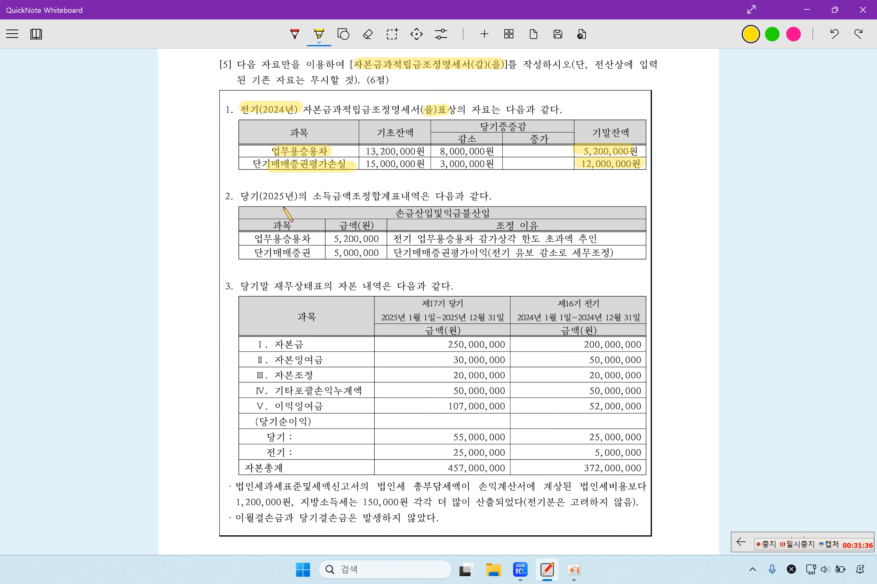
Step: Highlight table 2's 업무용승용차 5,200,000 and 단기매매증권 5,000,000 adjustments with their reasons
{"action": "left_click_drag", "start_coordinate": [305, 196], "coordinate": [415, 193]}
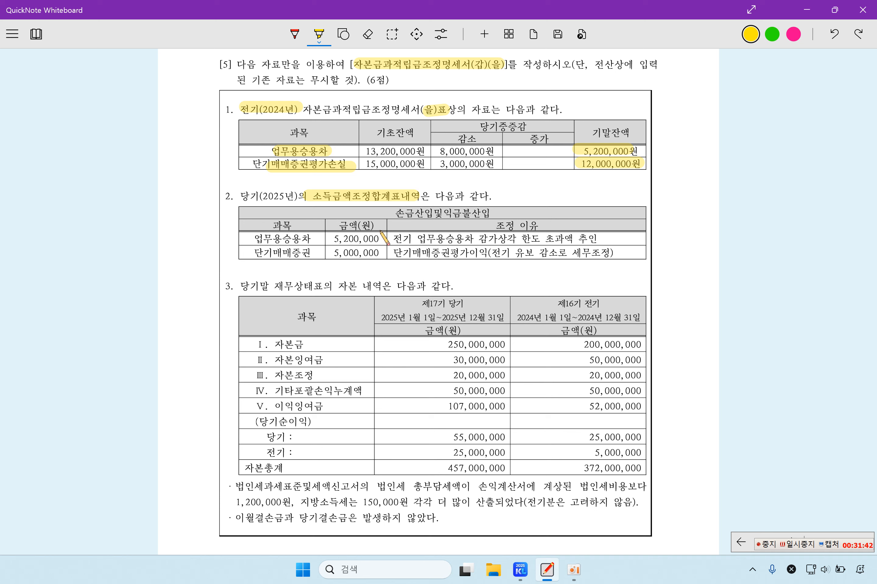
{"action": "left_click_drag", "start_coordinate": [255, 239], "coordinate": [383, 239]}
{"action": "left_click", "coordinate": [325, 239]}
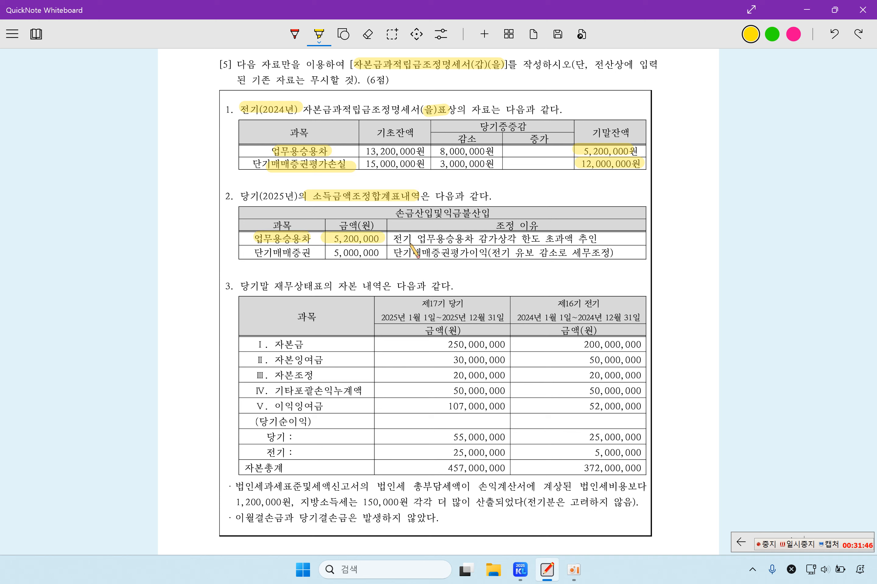
{"action": "left_click_drag", "start_coordinate": [573, 153], "coordinate": [642, 151]}
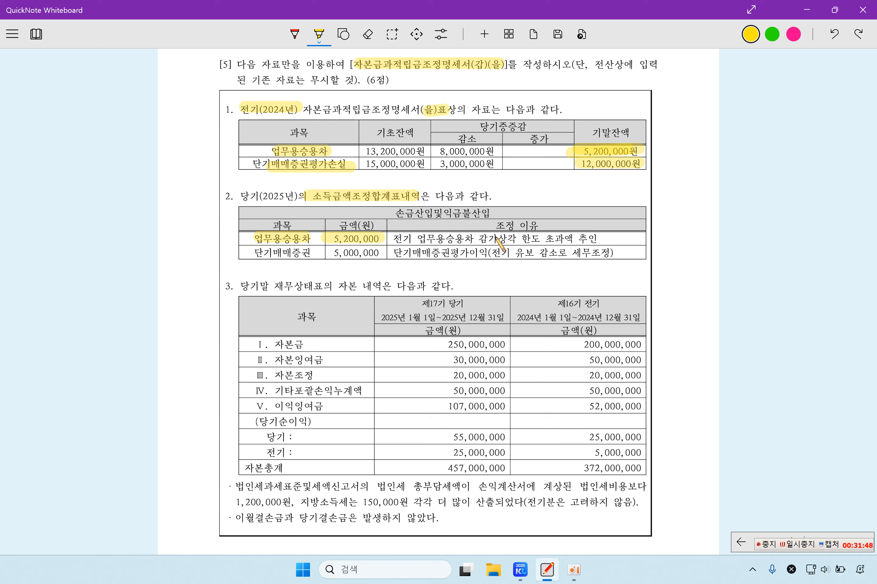
{"action": "left_click_drag", "start_coordinate": [480, 238], "coordinate": [597, 238]}
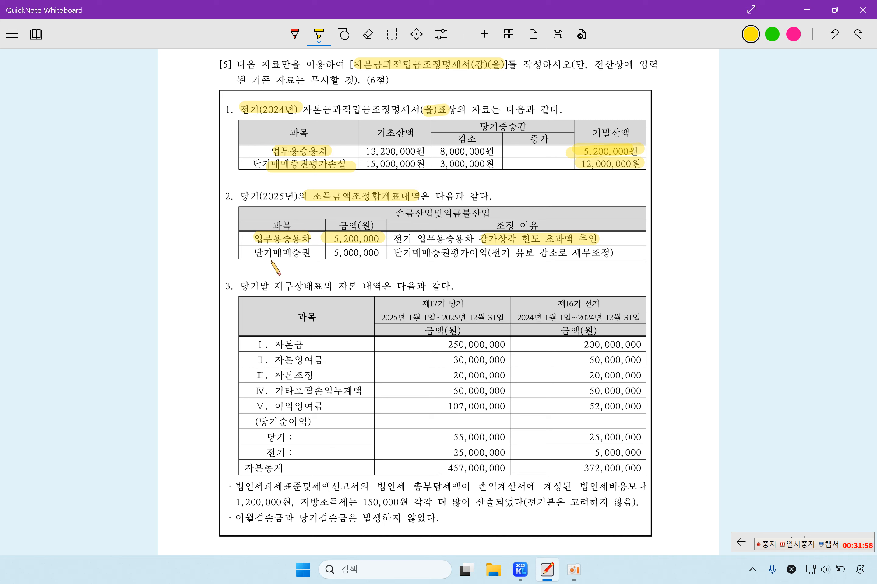
{"action": "left_click_drag", "start_coordinate": [249, 253], "coordinate": [378, 254]}
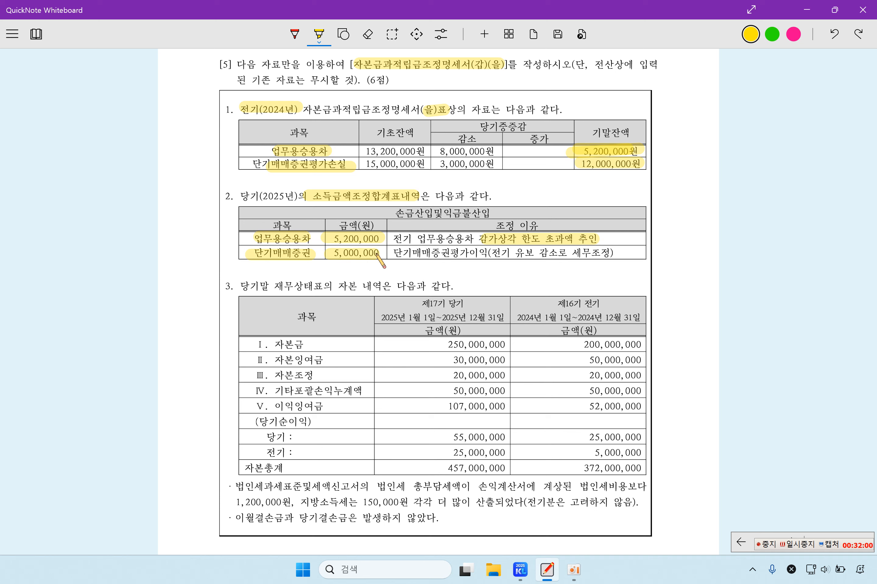
{"action": "left_click_drag", "start_coordinate": [505, 253], "coordinate": [559, 254]}
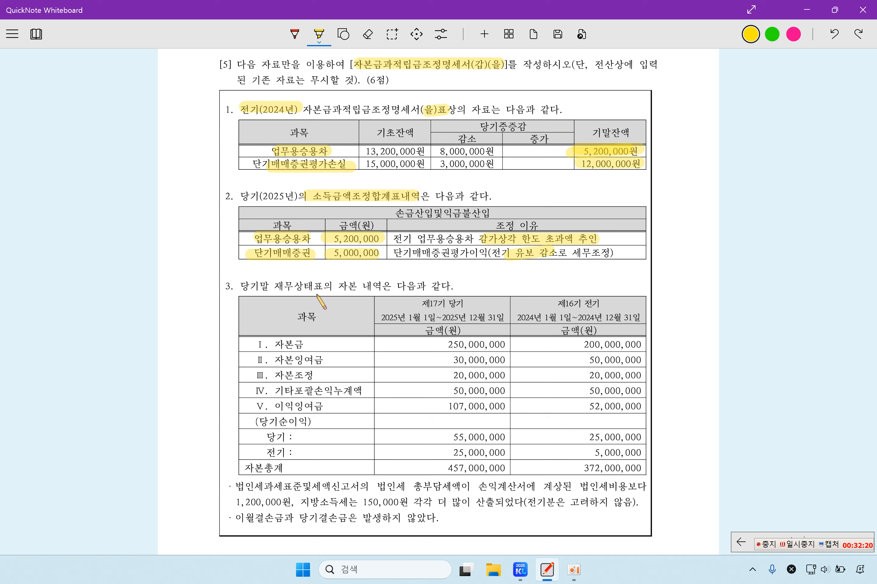
Step: Highlight 재무상태표, both period dates, and the prior-year capital amounts 200,000,000 through 52,000,000
{"action": "left_click_drag", "start_coordinate": [272, 288], "coordinate": [331, 289]}
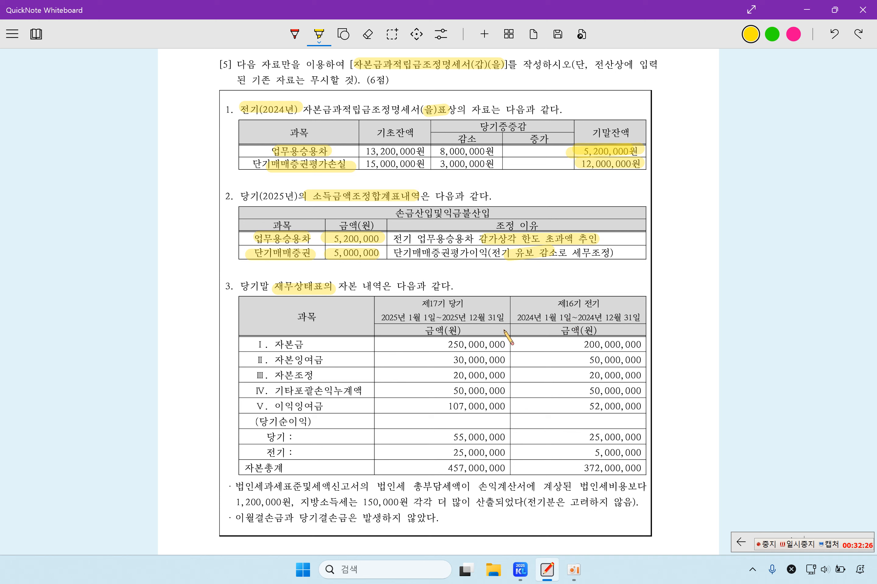
{"action": "left_click_drag", "start_coordinate": [518, 320], "coordinate": [619, 316]}
{"action": "left_click_drag", "start_coordinate": [381, 319], "coordinate": [491, 320]}
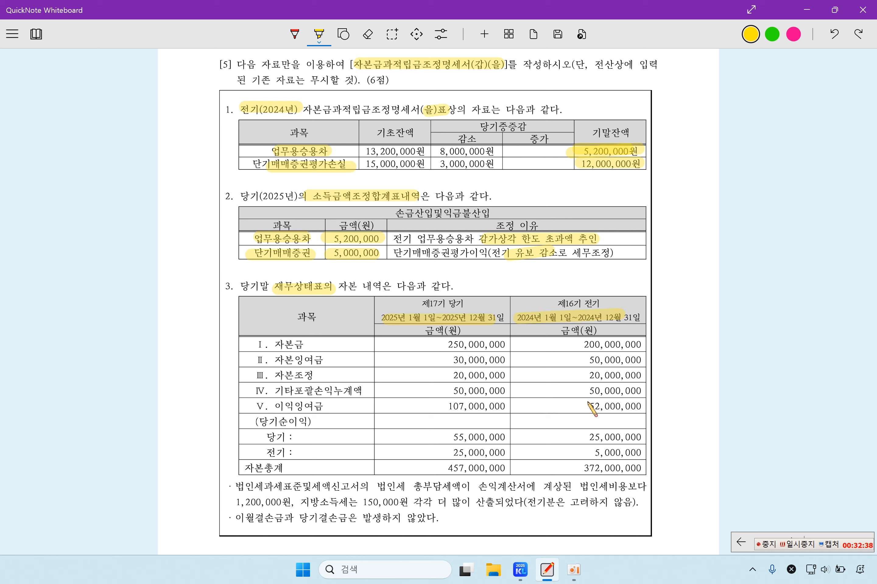
{"action": "left_click_drag", "start_coordinate": [574, 342], "coordinate": [644, 342]}
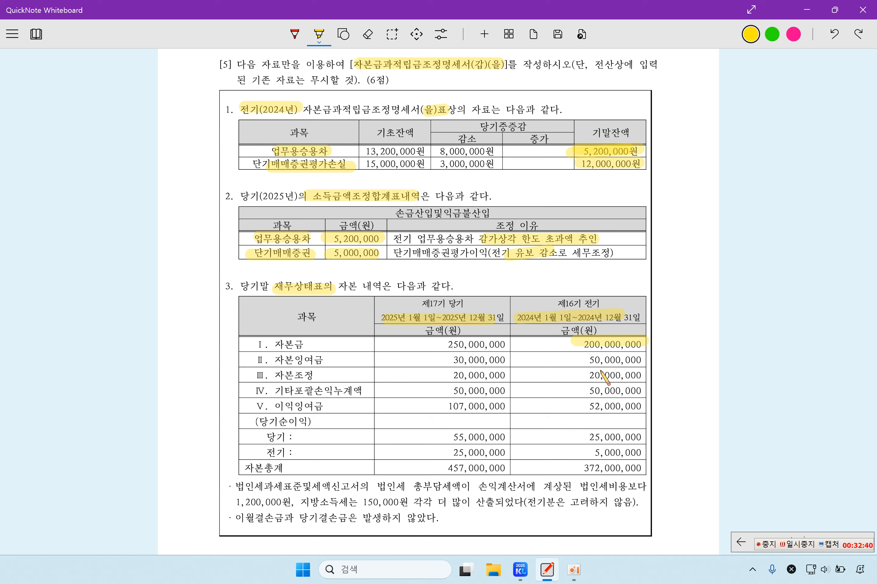
{"action": "left_click_drag", "start_coordinate": [579, 360], "coordinate": [643, 361]}
{"action": "left_click_drag", "start_coordinate": [579, 376], "coordinate": [642, 375]}
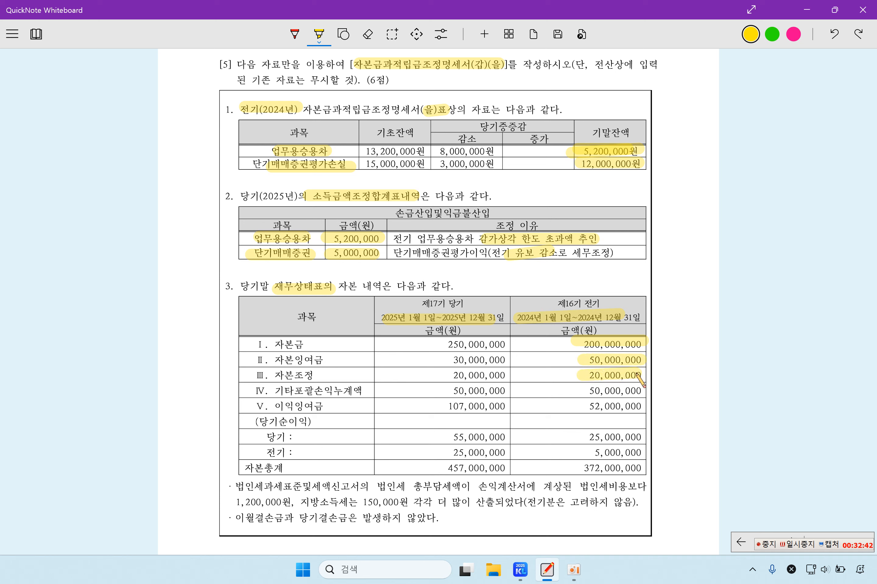
{"action": "mouse_move", "coordinate": [580, 391]}
{"action": "left_mouse_down"}
{"action": "mouse_move", "coordinate": [642, 391]}
{"action": "mouse_move", "coordinate": [642, 404]}
{"action": "left_mouse_up"}
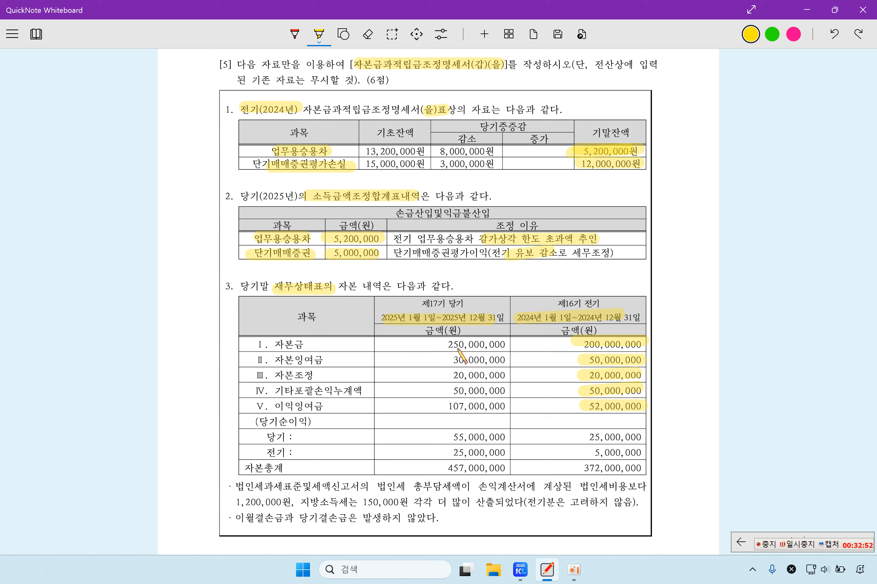
Step: Highlight current-year amounts 250,000,000, 30,000,000, 20,000,000, 50,000,000 and 107,000,000
{"action": "left_click_drag", "start_coordinate": [440, 345], "coordinate": [494, 344]}
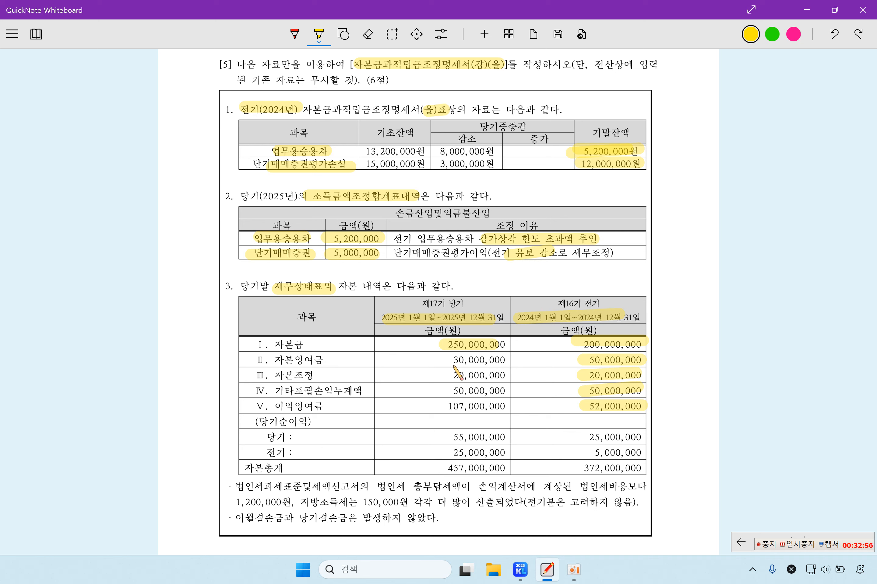
{"action": "left_click_drag", "start_coordinate": [451, 359], "coordinate": [500, 361]}
{"action": "left_click_drag", "start_coordinate": [384, 316], "coordinate": [503, 320]}
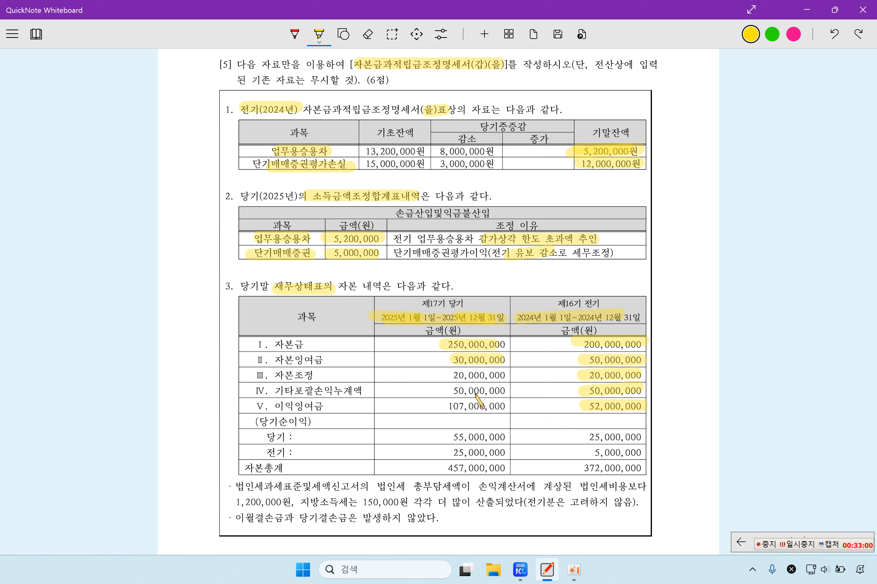
{"action": "mouse_move", "coordinate": [448, 374]}
{"action": "left_mouse_down"}
{"action": "mouse_move", "coordinate": [490, 372]}
{"action": "mouse_move", "coordinate": [513, 390]}
{"action": "left_mouse_up"}
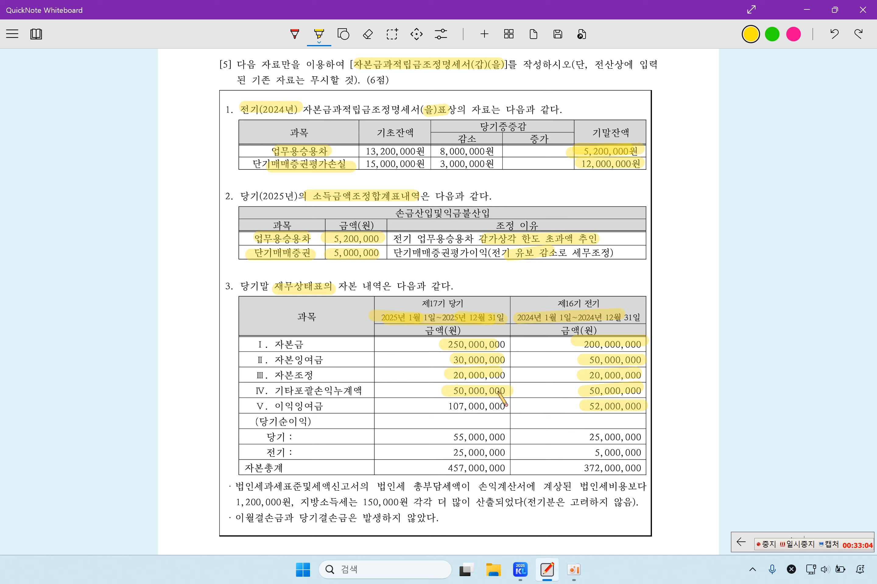
{"action": "left_click_drag", "start_coordinate": [442, 407], "coordinate": [501, 404]}
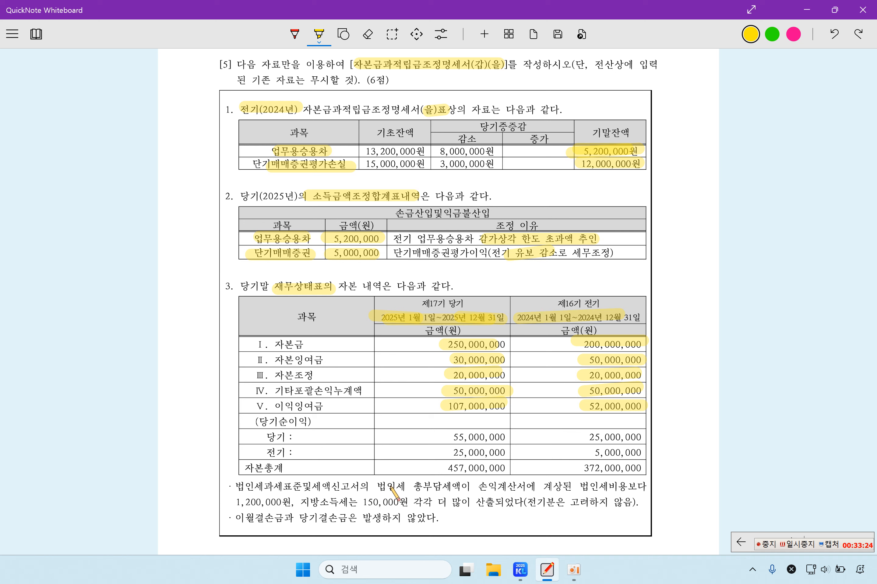
Step: Highlight 법인세 총부담세액, 법인세비용, 1,200,000, 150,000, 전기분 ignored, and 이월결손금과 당기결손금
{"action": "left_click_drag", "start_coordinate": [383, 487], "coordinate": [460, 486]}
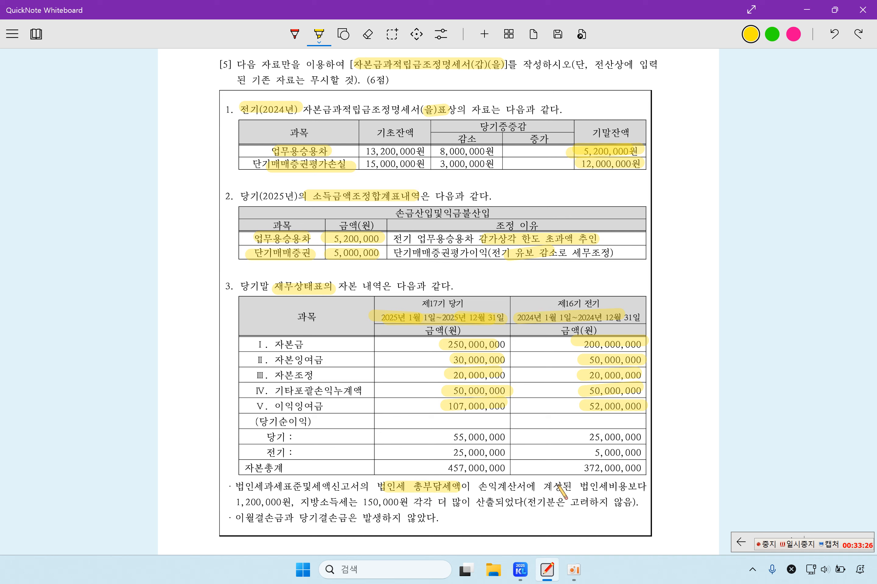
{"action": "left_click_drag", "start_coordinate": [577, 486], "coordinate": [609, 486]}
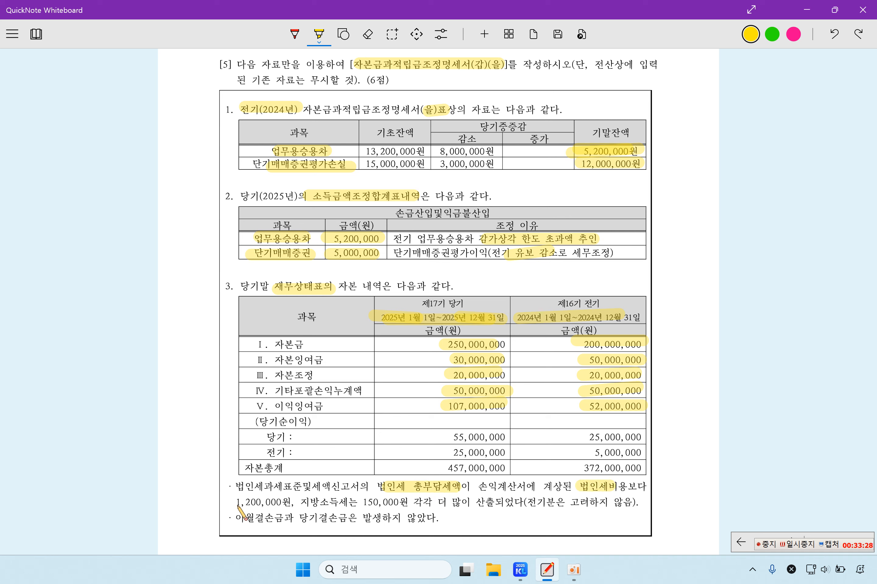
{"action": "left_click_drag", "start_coordinate": [232, 502], "coordinate": [398, 501]}
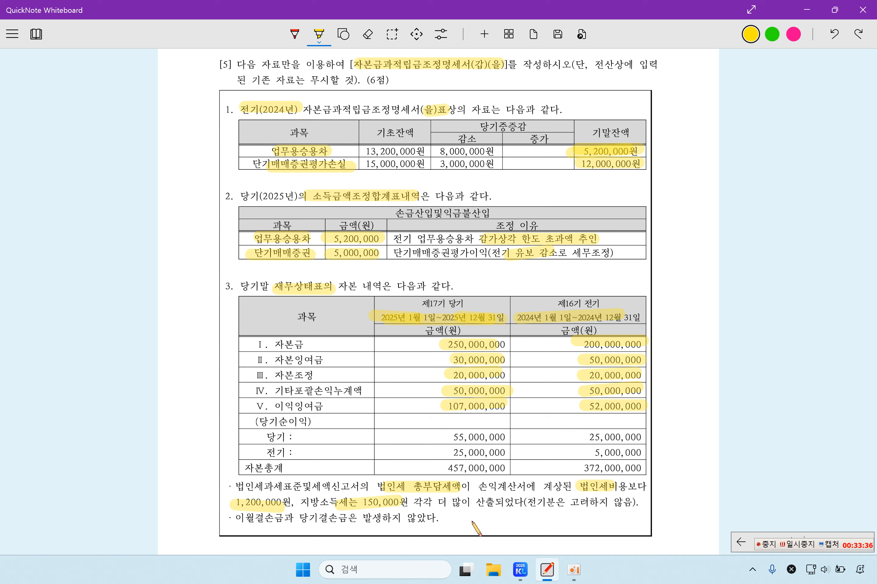
{"action": "left_click_drag", "start_coordinate": [527, 505], "coordinate": [626, 504]}
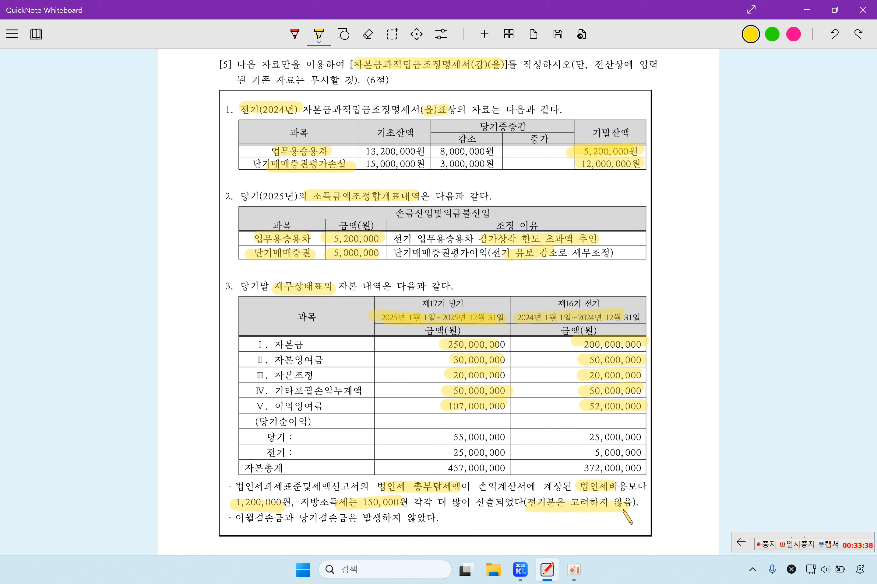
{"action": "left_click_drag", "start_coordinate": [242, 523], "coordinate": [355, 524]}
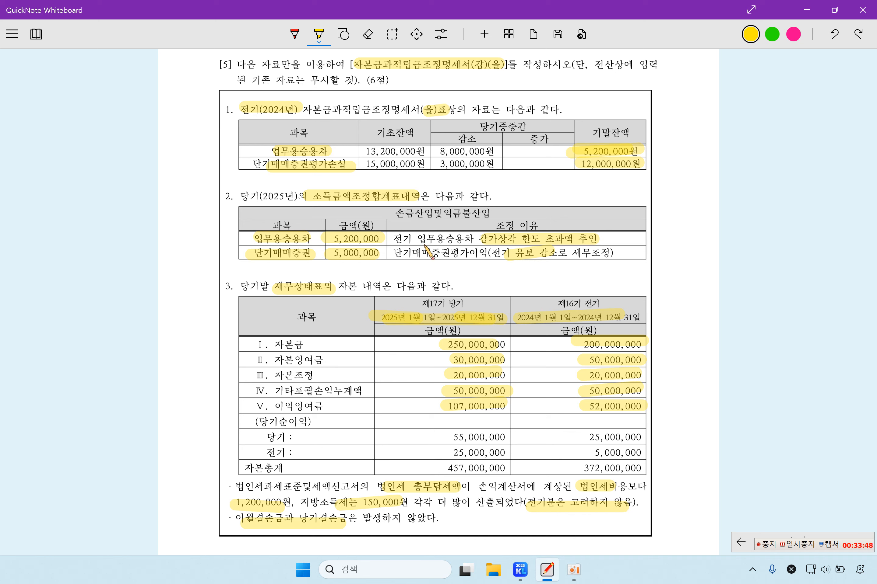
Step: Open 자본금과적립금조정명세서 in KcLep and review its existing (을) schedule rows
{"action": "left_click", "coordinate": [520, 570]}
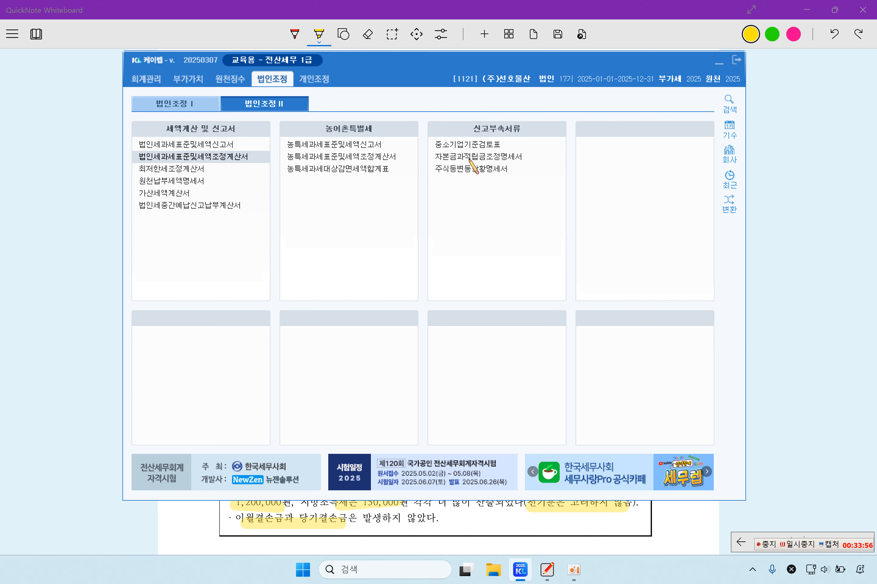
{"action": "double_click", "coordinate": [471, 158]}
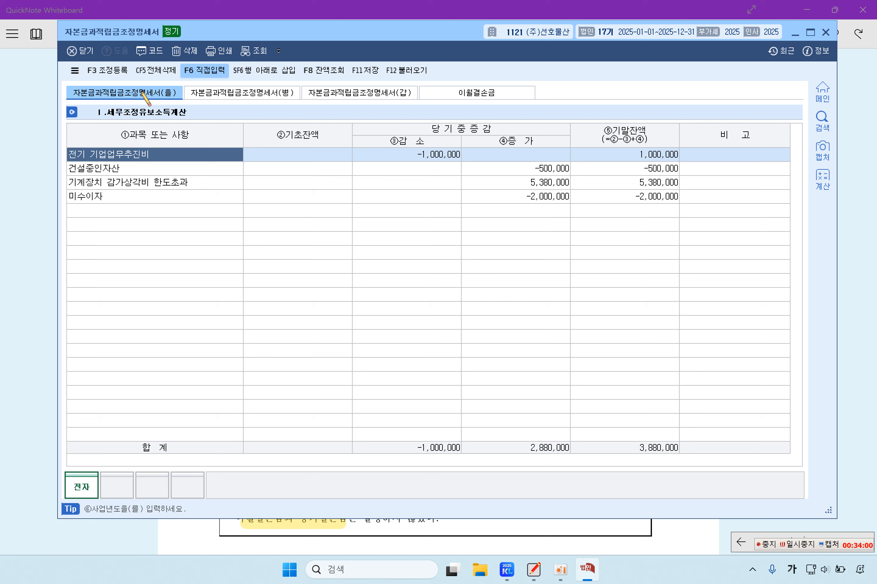
{"action": "left_click", "coordinate": [148, 171]}
{"action": "left_click", "coordinate": [160, 196]}
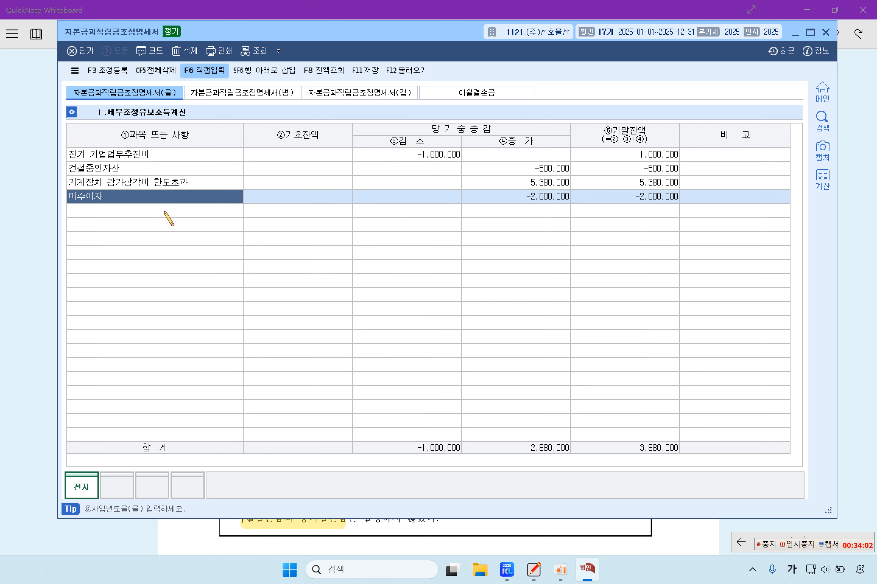
{"action": "left_click", "coordinate": [167, 172]}
{"action": "left_click", "coordinate": [175, 155]}
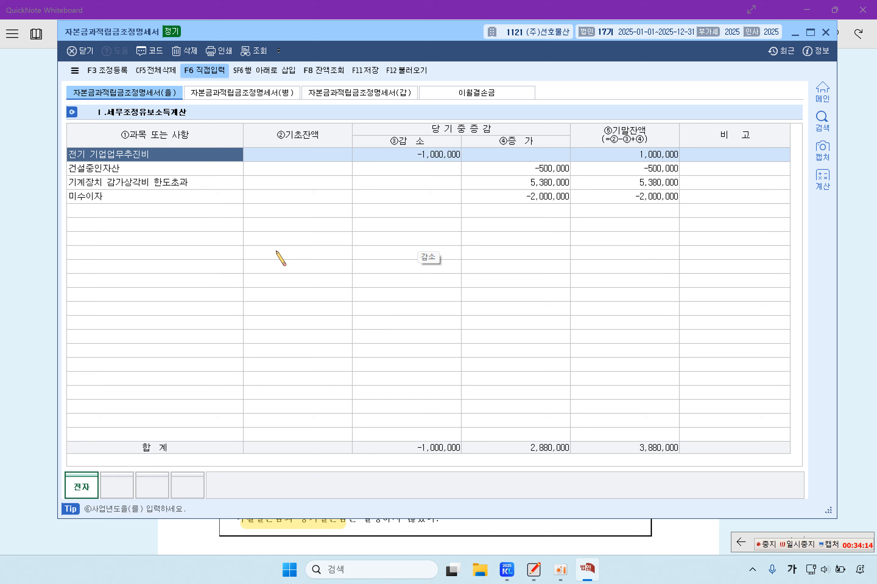
Step: Highlight problem [5]'s instruction to ignore existing data (기존 자료는 무시할 것)
{"action": "left_click", "coordinate": [42, 237]}
{"action": "scroll", "coordinate": [445, 147], "scroll_direction": "up", "scroll_amount": 2}
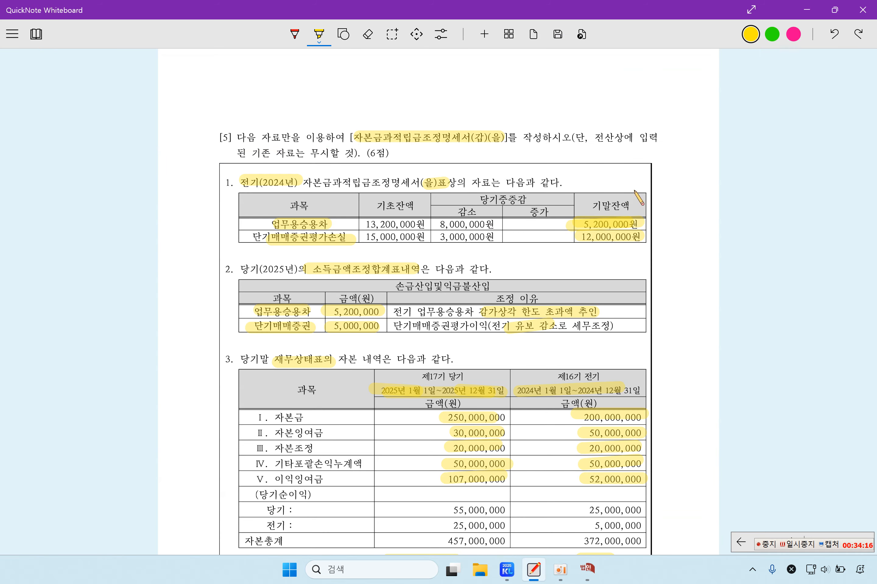
{"action": "left_click_drag", "start_coordinate": [228, 153], "coordinate": [376, 153]}
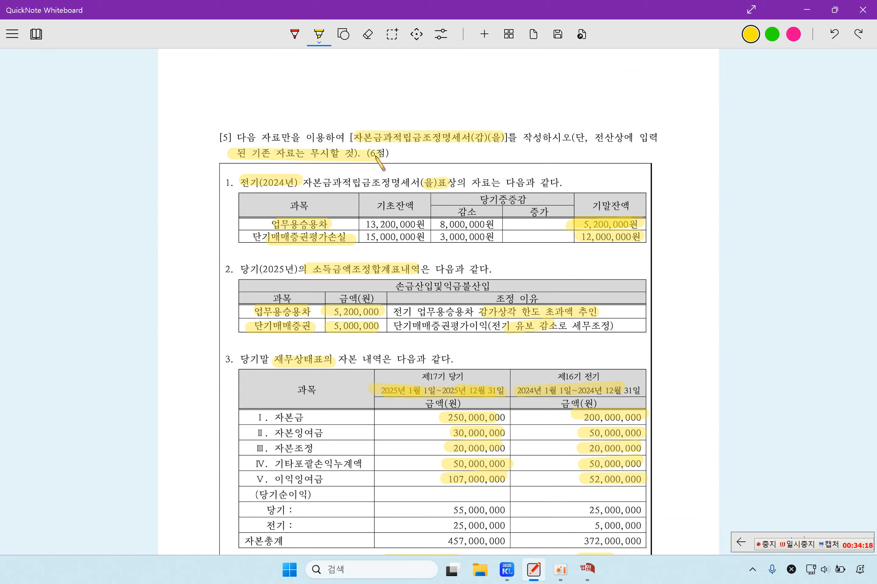
Step: Delete all existing (을) schedule entries with CF5 전체삭제, then start typing 업무용승용차
{"action": "left_click", "coordinate": [587, 569]}
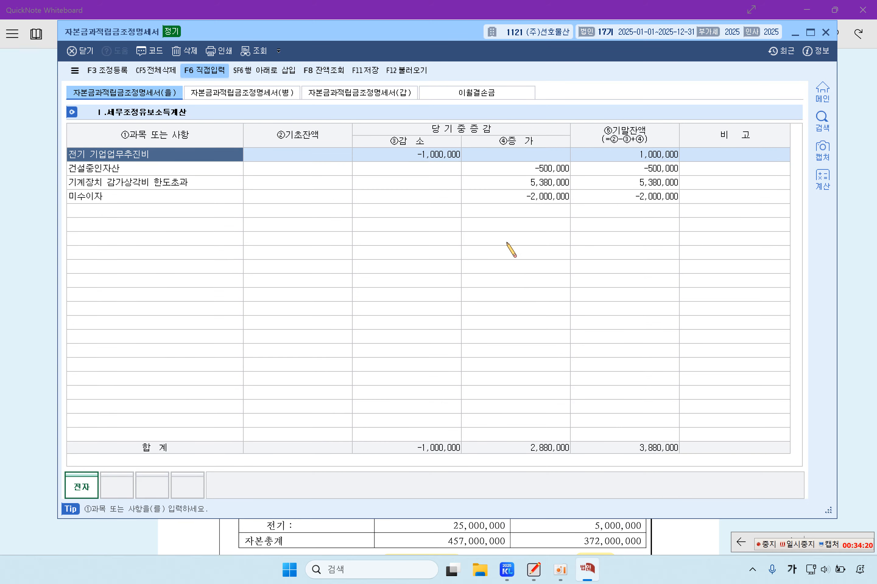
{"action": "left_click", "coordinate": [508, 169]}
{"action": "left_click", "coordinate": [510, 196]}
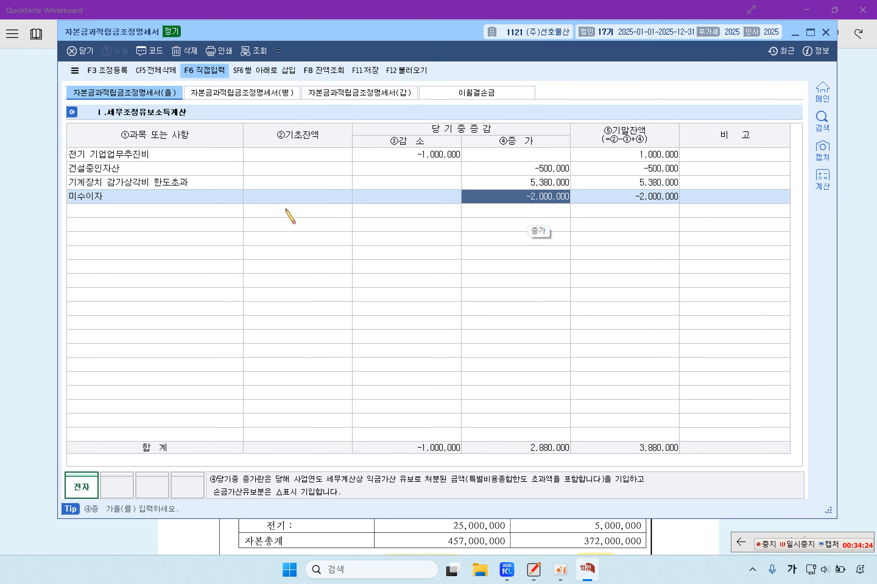
{"action": "left_click", "coordinate": [138, 73]}
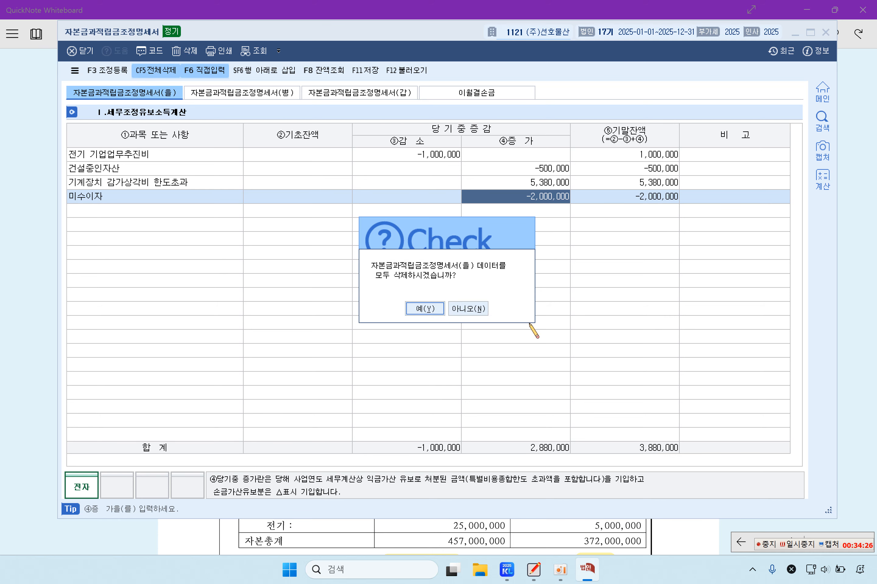
{"action": "left_click", "coordinate": [419, 308]}
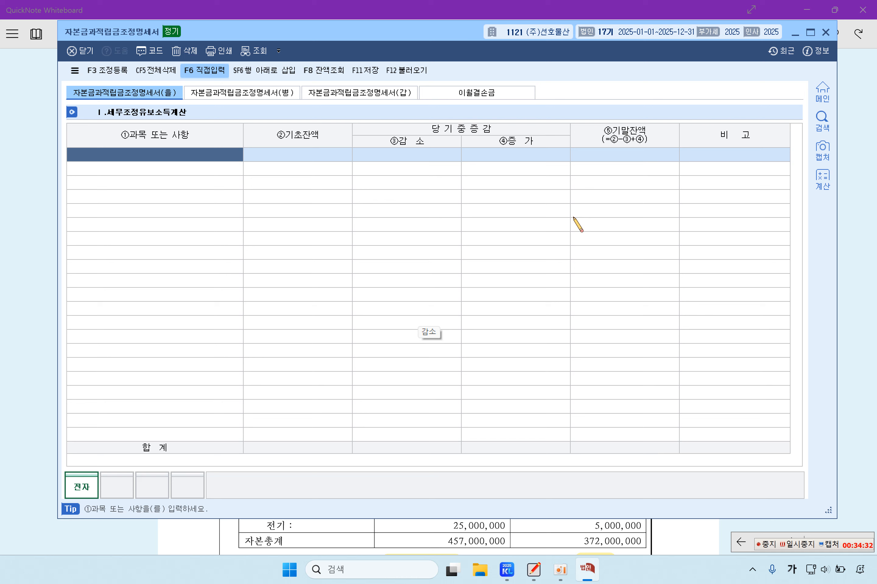
{"action": "type", "text": "업"}
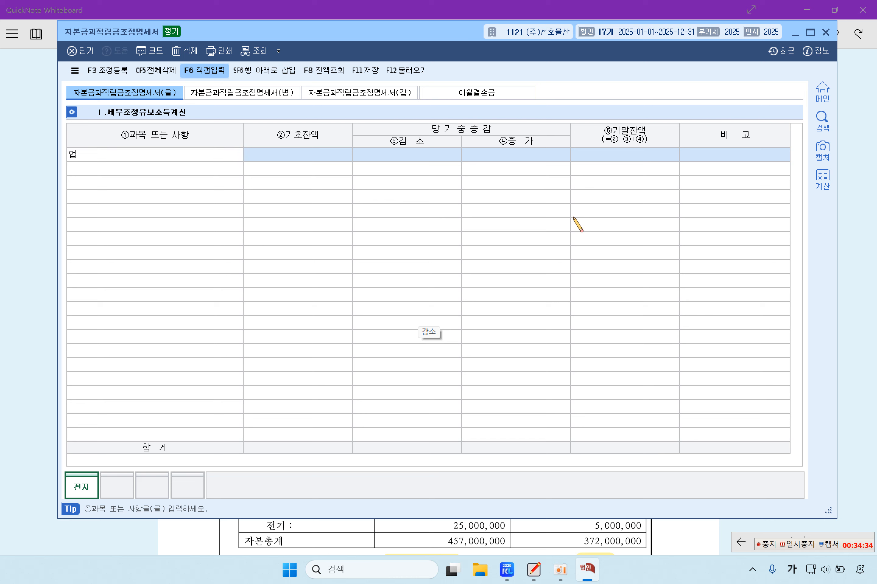
{"action": "type", "text": "ㅇ"}
{"action": "type", "text": "용승용차"}
Step: Add 업무용승용차 with a 5,200,000 opening balance, correcting the mistyped 52,000,000
{"action": "key", "text": "Return"}
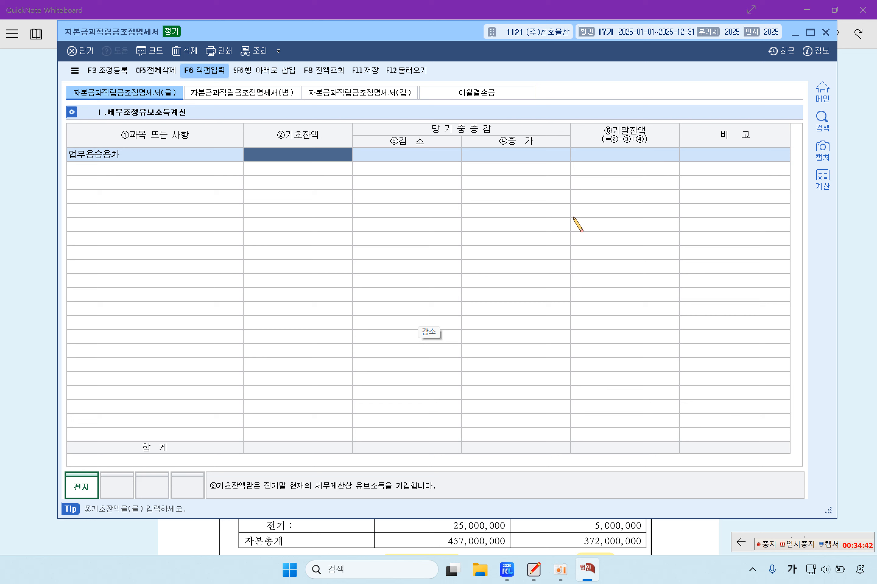
{"action": "type", "text": "52,000,000"}
{"action": "key", "text": "Return"}
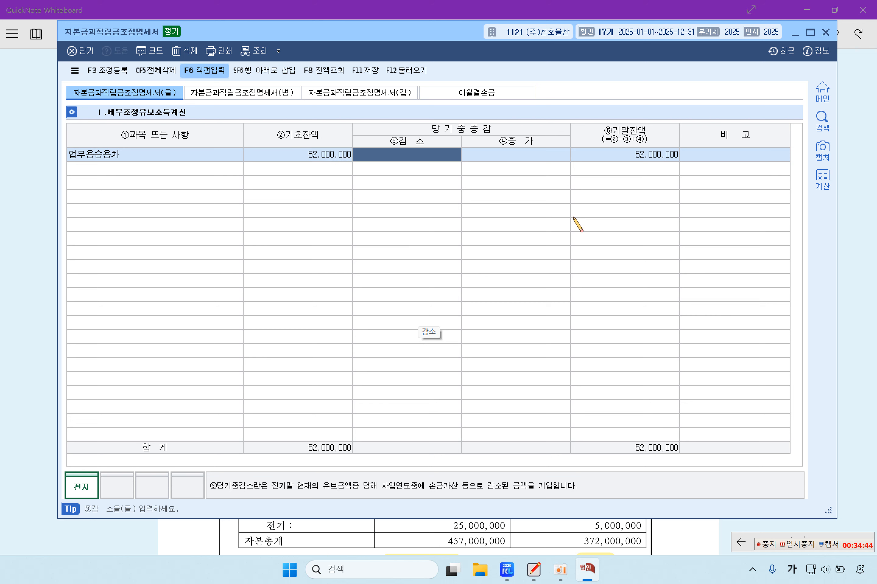
{"action": "key", "text": "Left"}
{"action": "type", "text": "5,"}
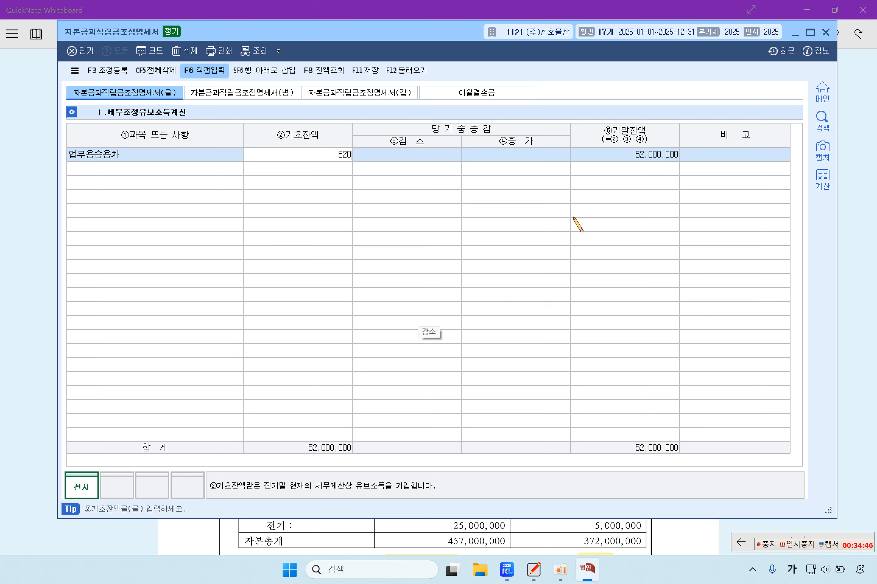
{"action": "type", "text": "200,000"}
{"action": "key", "text": "Return"}
{"action": "key", "text": "Return"}
{"action": "key", "text": "Return"}
{"action": "key", "text": "Return"}
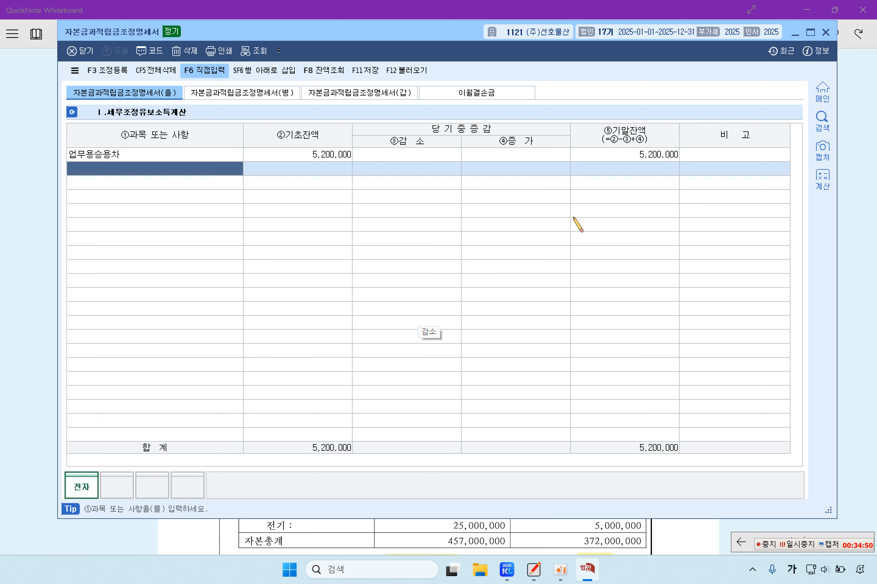
Step: Add 단기매매증권 with a 12,000,000 opening balance
{"action": "type", "text": "단기매매증권"}
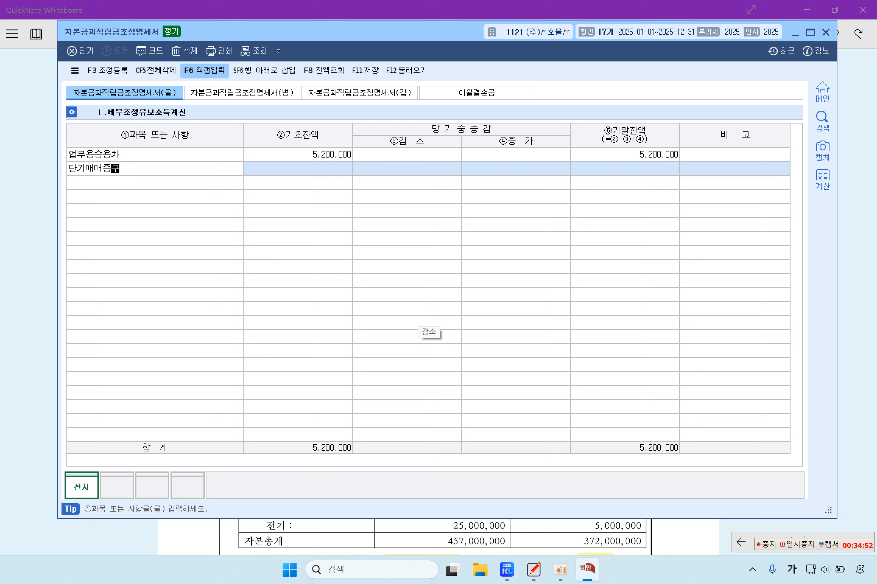
{"action": "key", "text": "Return"}
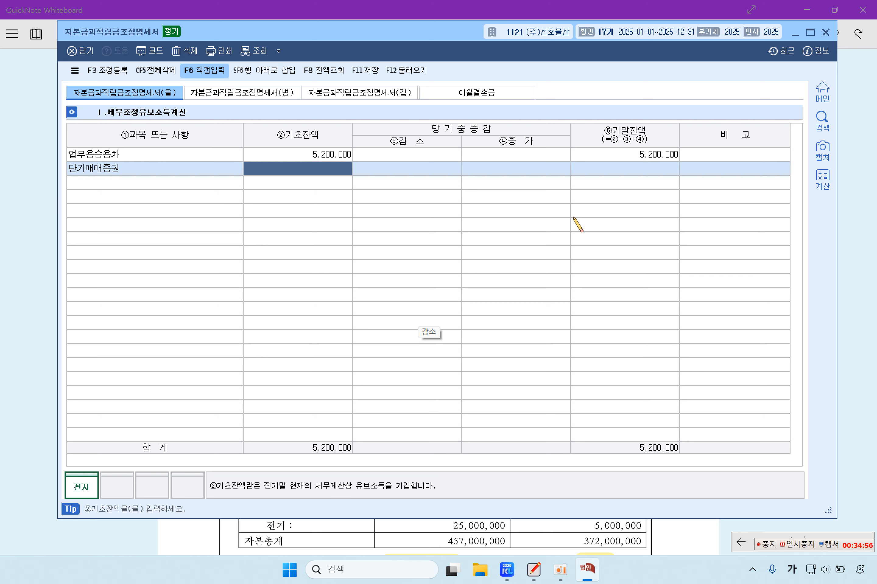
{"action": "type", "text": "12,000,000"}
{"action": "key", "text": "Return"}
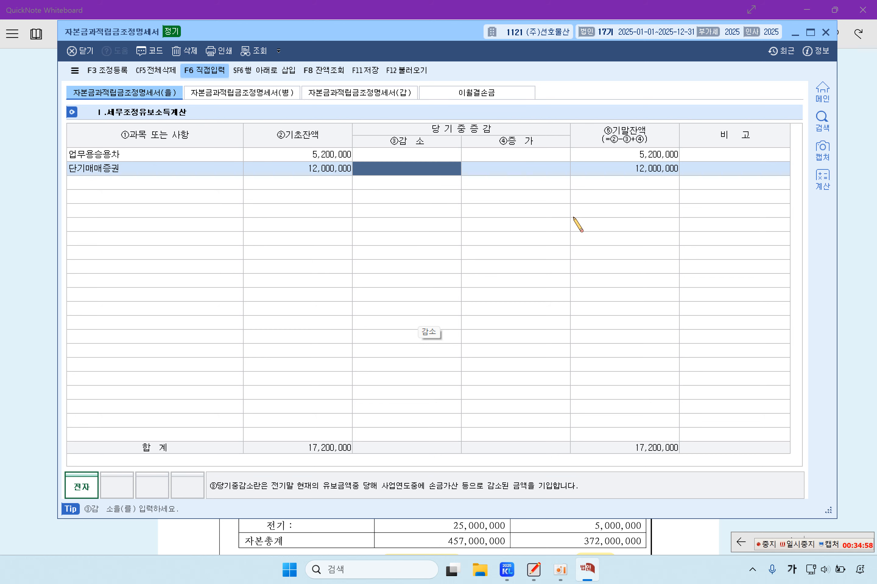
{"action": "key", "text": "Return"}
{"action": "key", "text": "Return"}
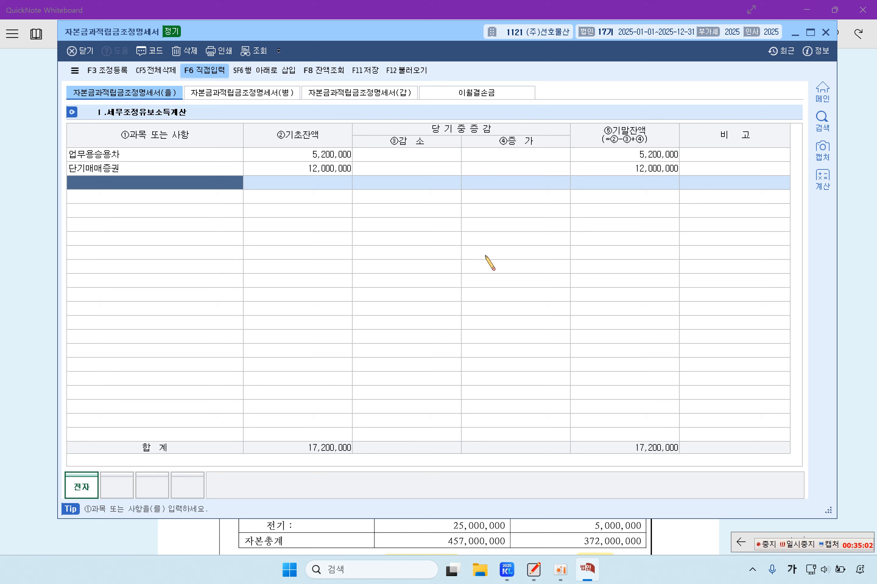
Step: Check both opening balances, then bring the problem sheet forward
{"action": "left_click", "coordinate": [333, 158]}
{"action": "left_click", "coordinate": [333, 171]}
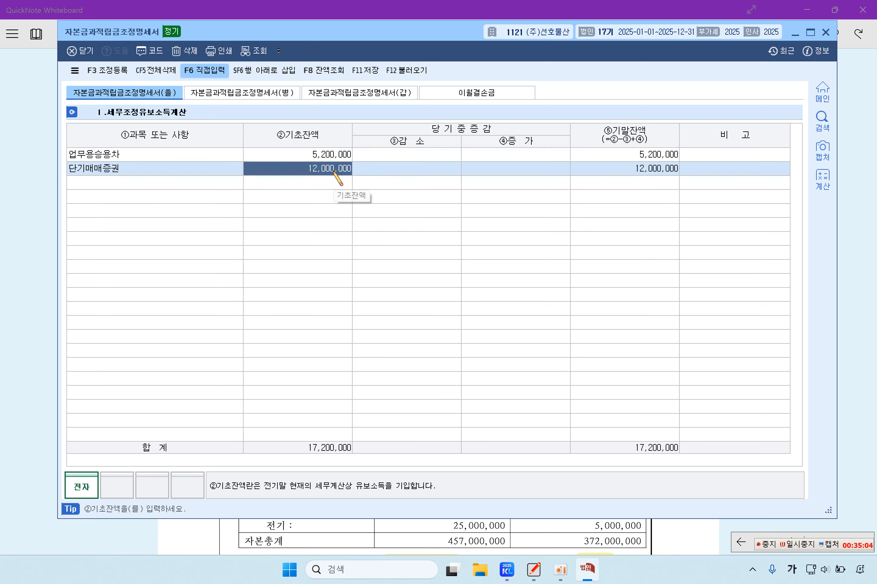
{"action": "left_click", "coordinate": [10, 262]}
{"action": "left_click", "coordinate": [10, 262]}
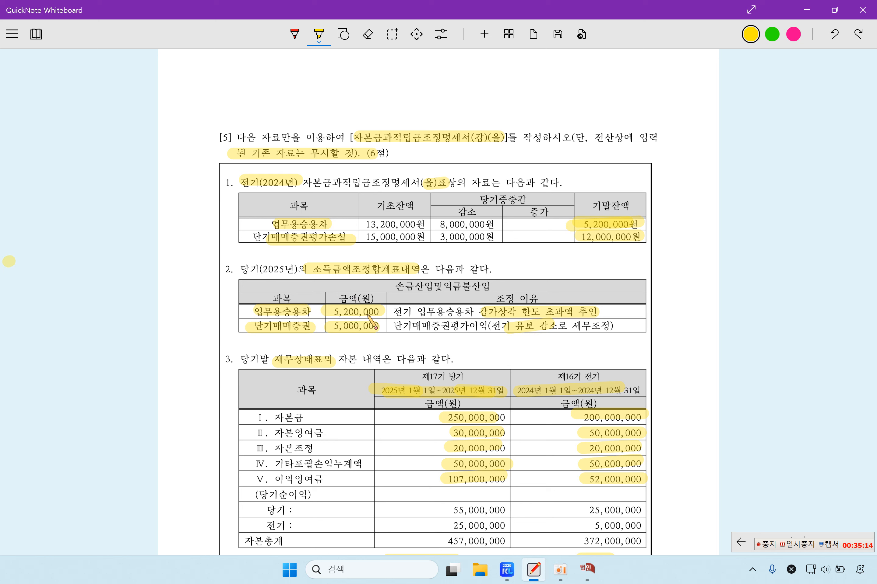
Step: Enter the 5,200,000 decrease for 업무용승용차 in the ③감소 column
{"action": "left_click", "coordinate": [586, 568]}
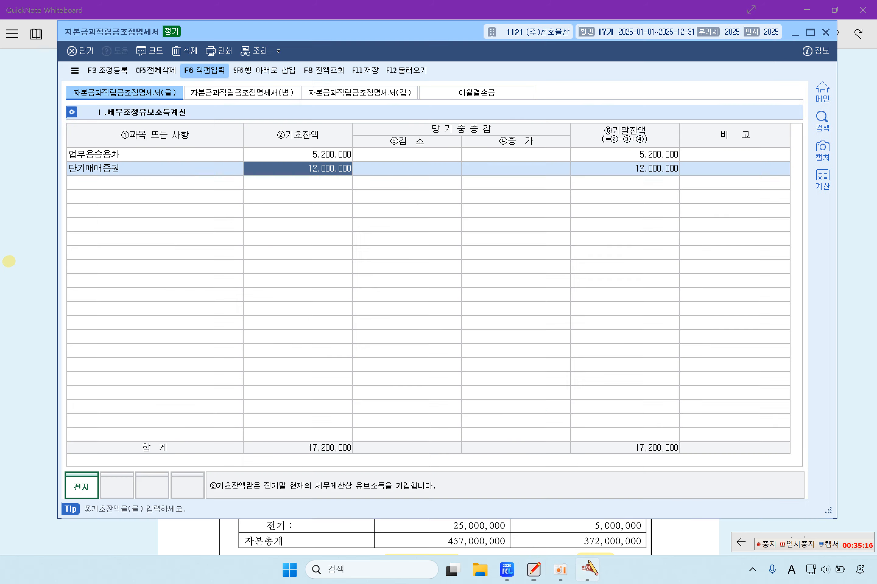
{"action": "left_click", "coordinate": [432, 156]}
{"action": "type", "text": "5,200,000"}
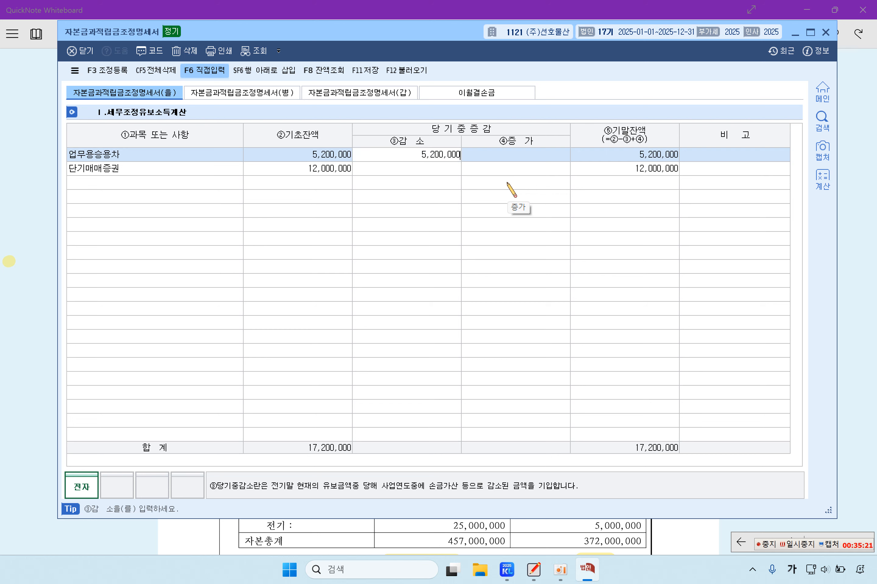
{"action": "key", "text": "Return"}
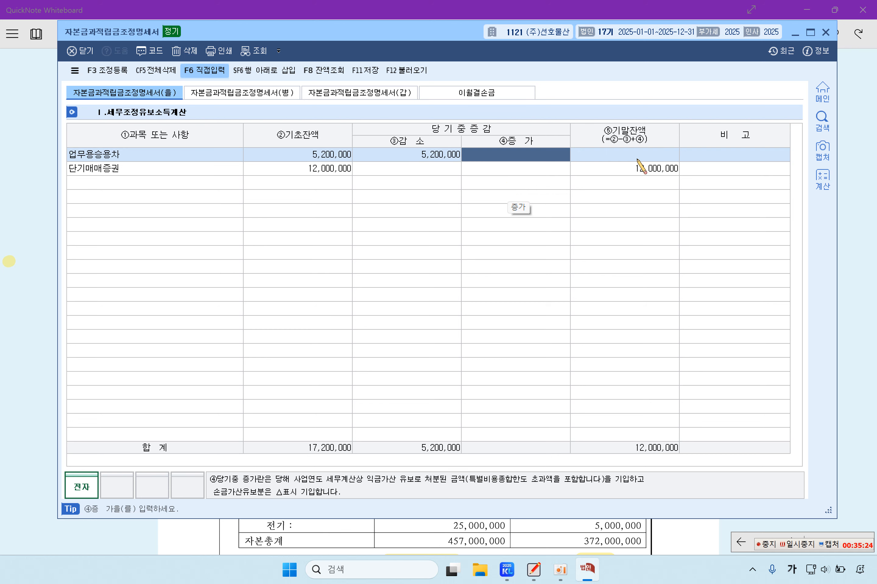
{"action": "left_click", "coordinate": [859, 159]}
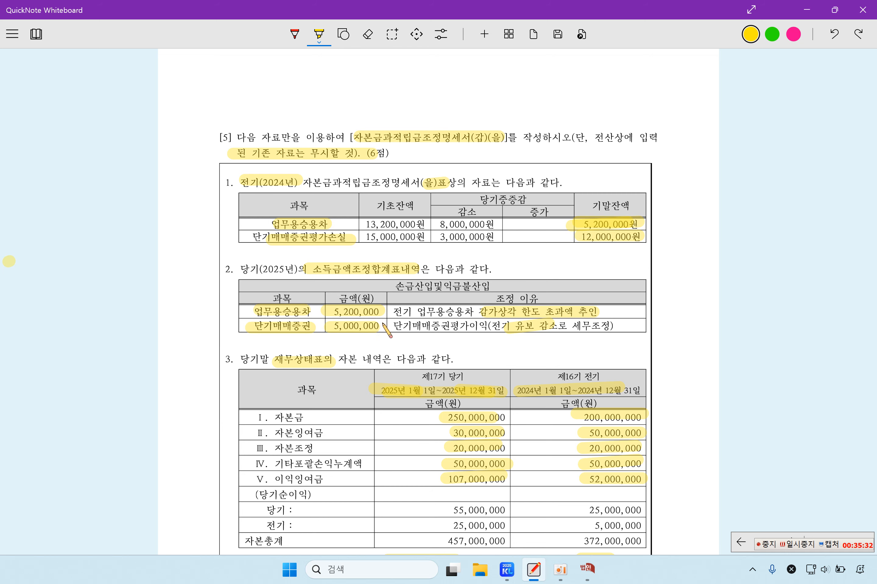
Step: Enter the 5,000,000 단기매매증권 decrease and switch to the (갑) statement tab
{"action": "left_click", "coordinate": [576, 564]}
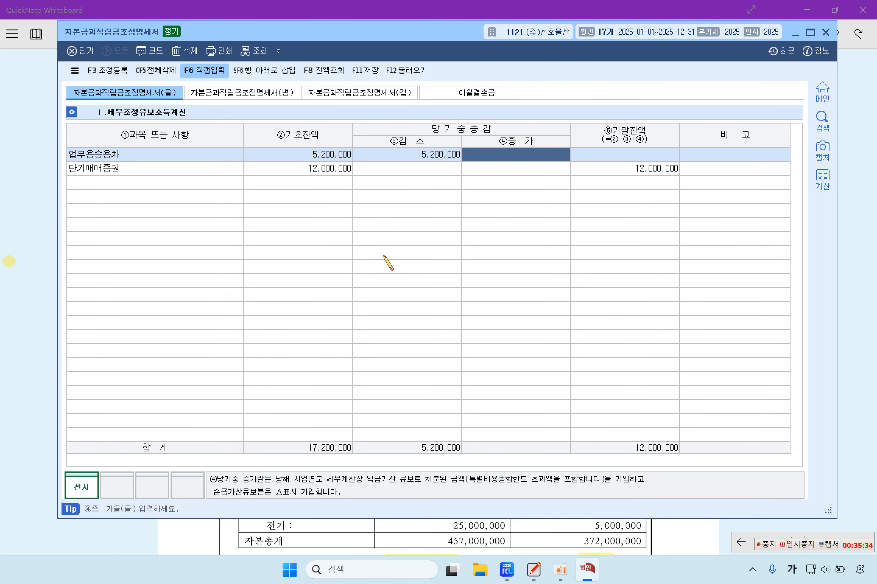
{"action": "left_click", "coordinate": [419, 170]}
{"action": "type", "text": "5000"}
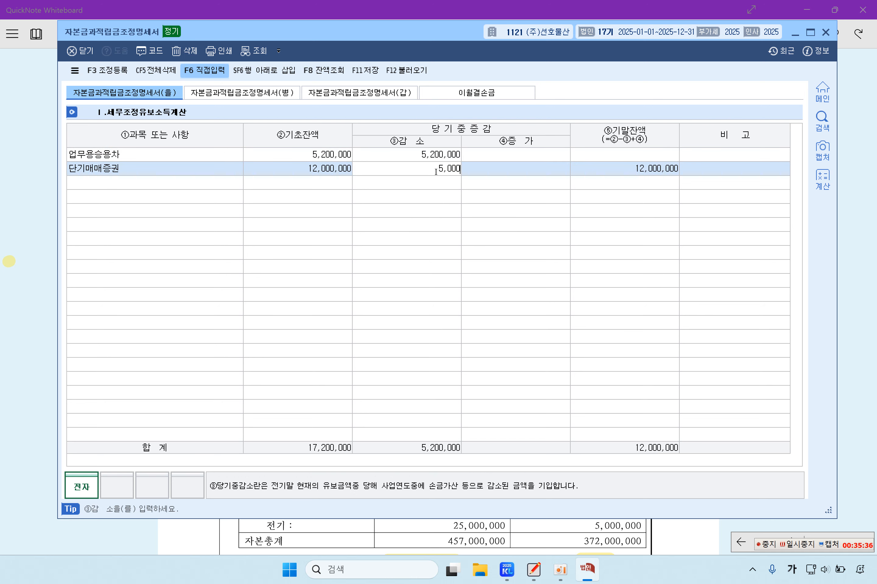
{"action": "key", "text": "Return"}
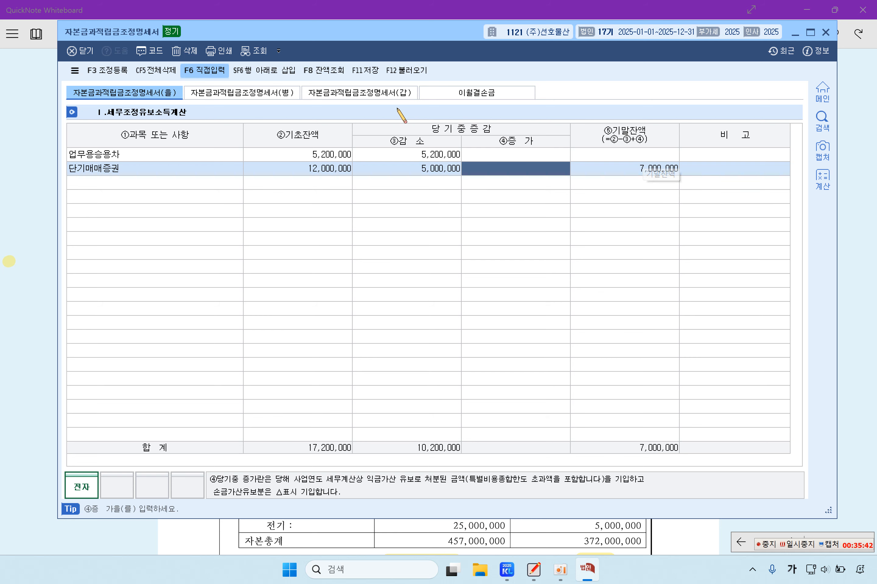
{"action": "left_click", "coordinate": [407, 95]}
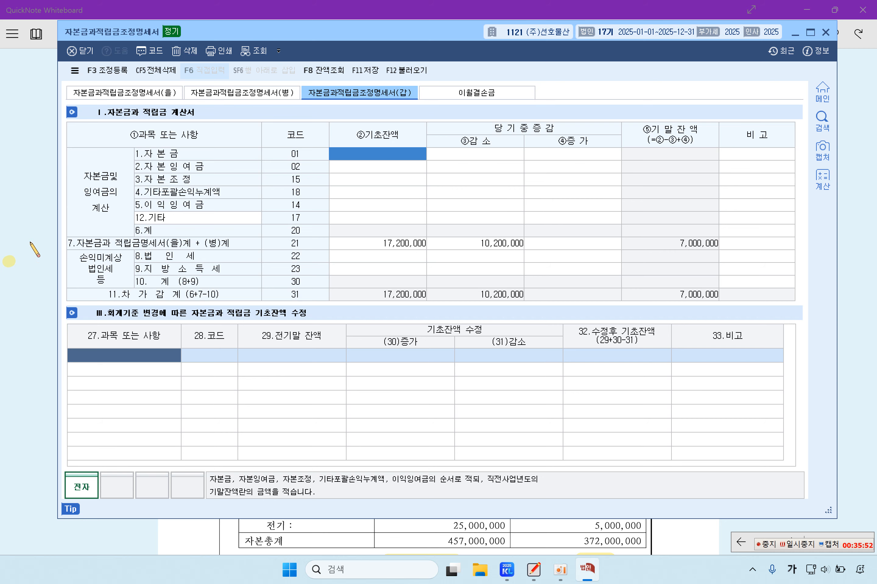
{"action": "left_click", "coordinate": [4, 235]}
{"action": "scroll", "coordinate": [571, 384], "scroll_direction": "down", "scroll_amount": 3}
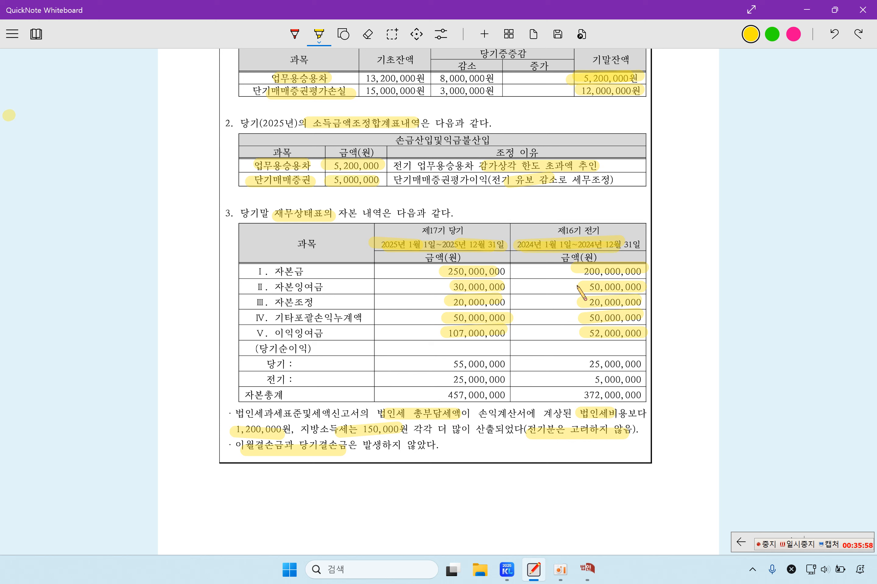
{"action": "left_click", "coordinate": [587, 570]}
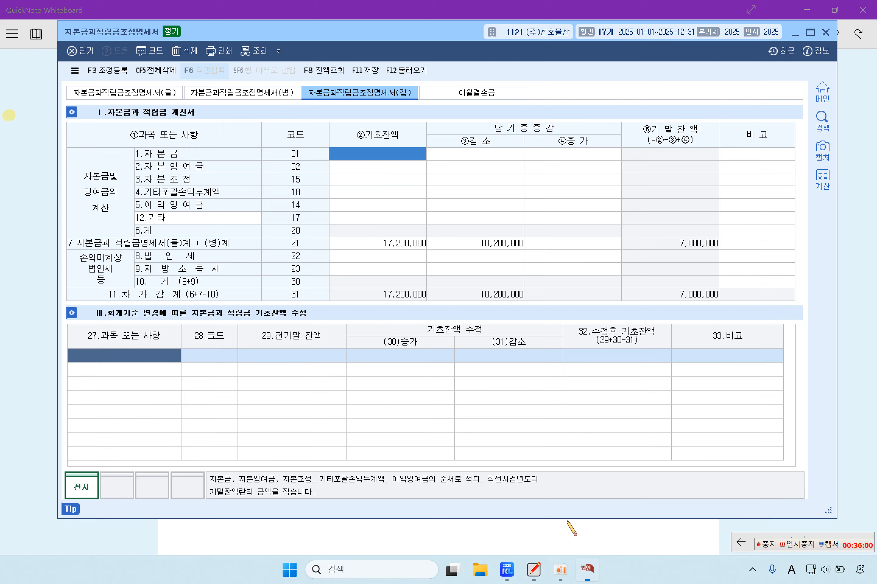
Step: Enter opening balances of 200,000,000 for 자본금 and 50,000,000 for 자본잉여금
{"action": "left_click", "coordinate": [375, 158]}
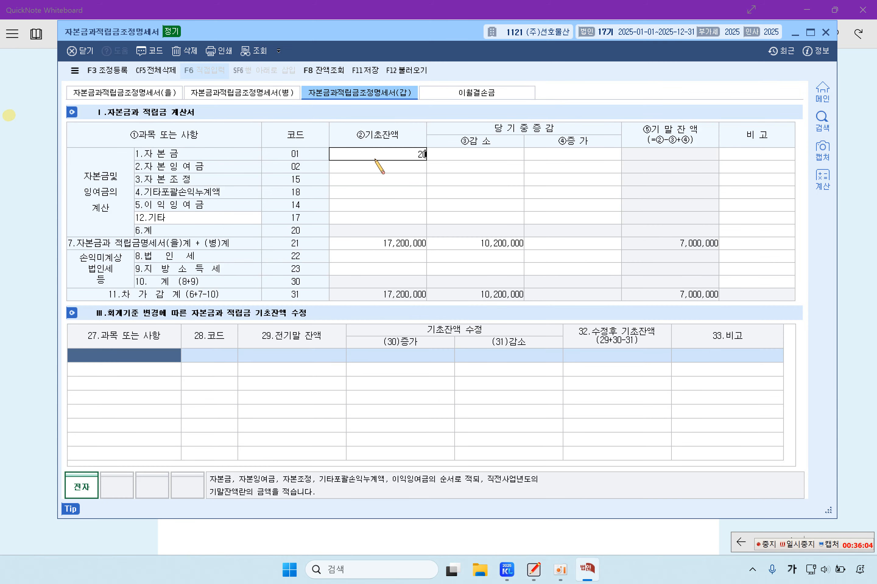
{"action": "type", "text": "200,000,000"}
{"action": "key", "text": "Return"}
{"action": "key", "text": "Left"}
{"action": "key", "text": "Down"}
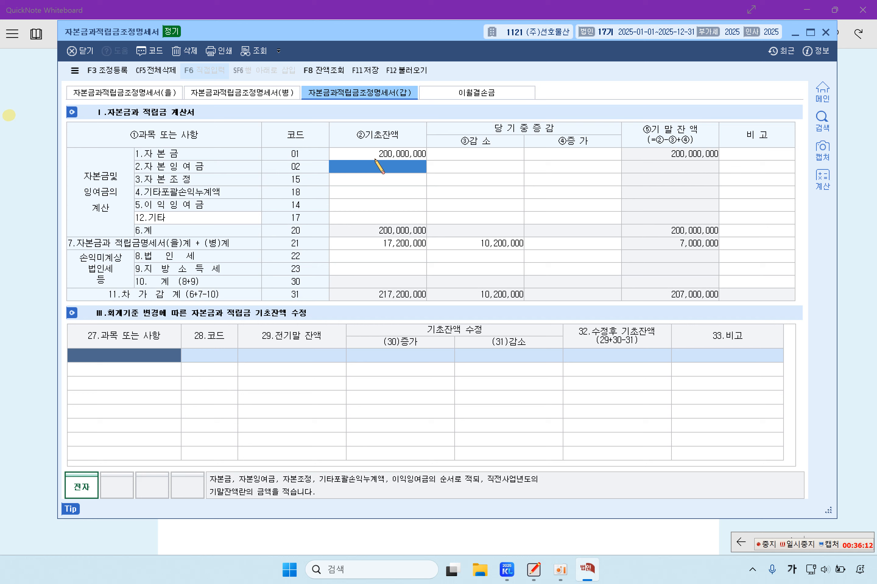
{"action": "type", "text": "50000000"}
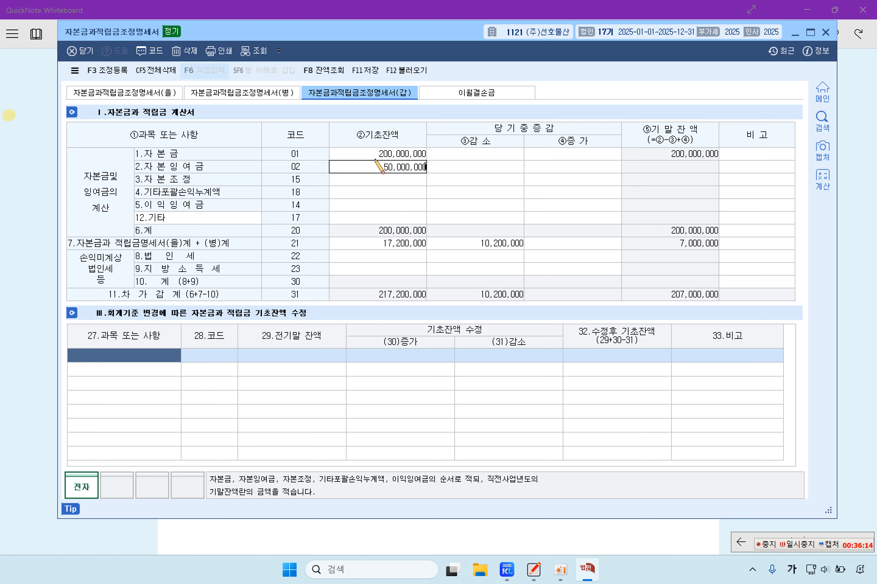
{"action": "key", "text": "Return"}
Step: Enter opening balances of 20,000,000 for 자본조정, 50,000,000 for 기타포괄손익누계액, and 52,000,000 for 이익잉여금
{"action": "left_click", "coordinate": [377, 177]}
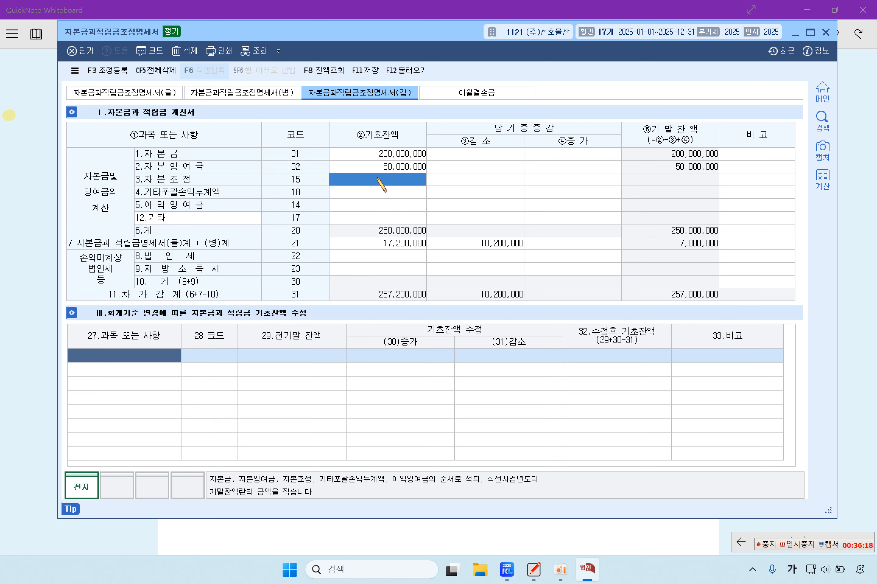
{"action": "type", "text": "3"}
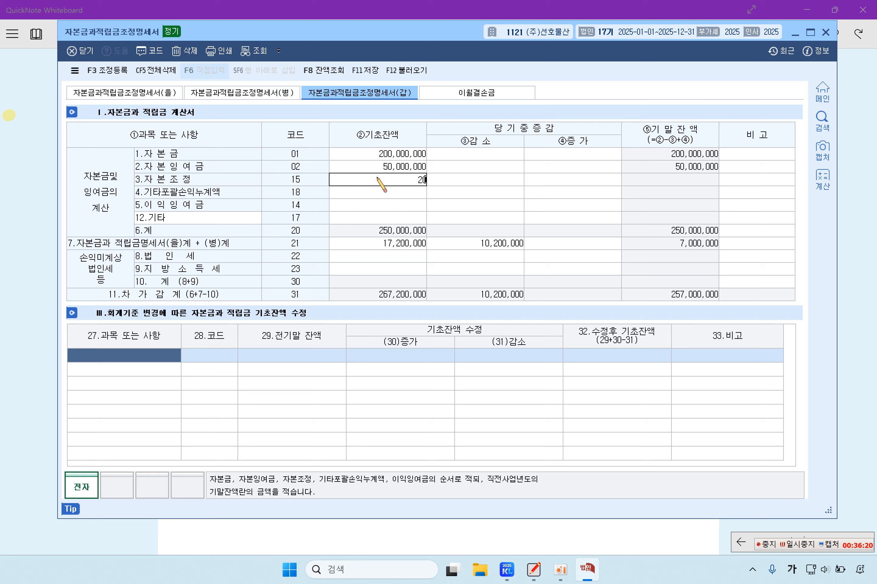
{"action": "type", "text": "0000000"}
{"action": "key", "text": "Return"}
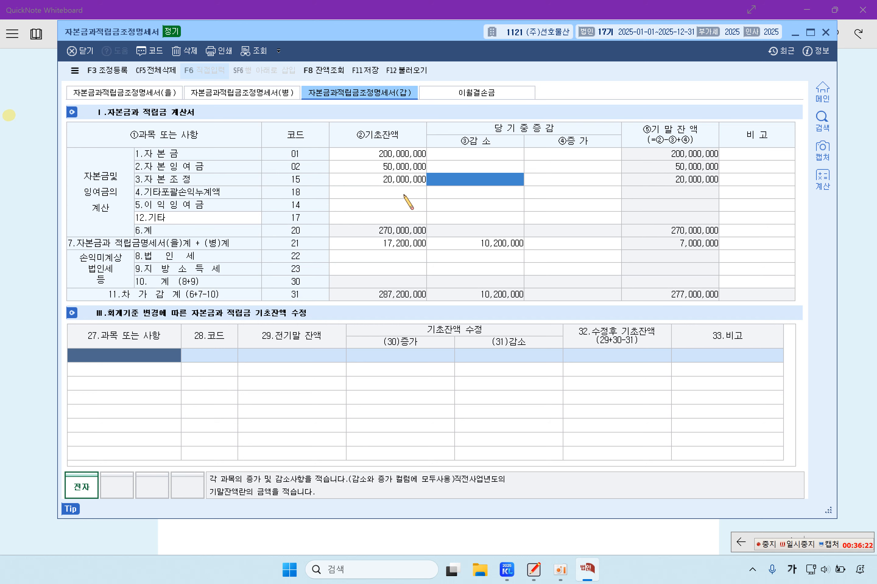
{"action": "left_click", "coordinate": [404, 193]}
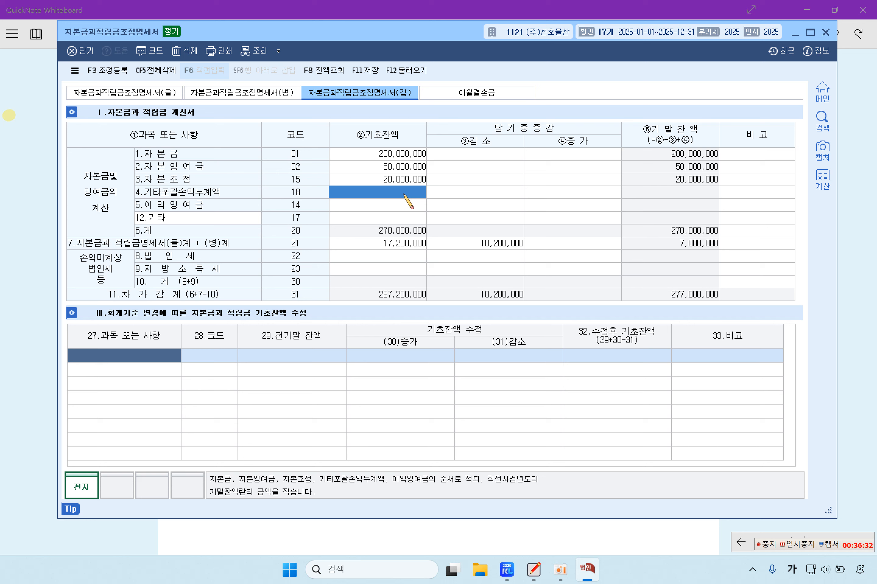
{"action": "type", "text": "50,000,000"}
{"action": "key", "text": "Return"}
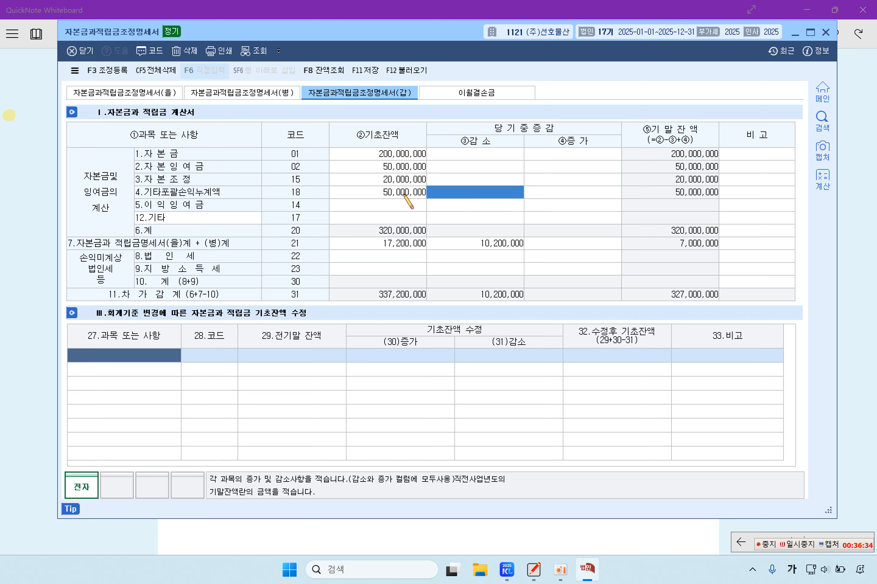
{"action": "left_click", "coordinate": [394, 206]}
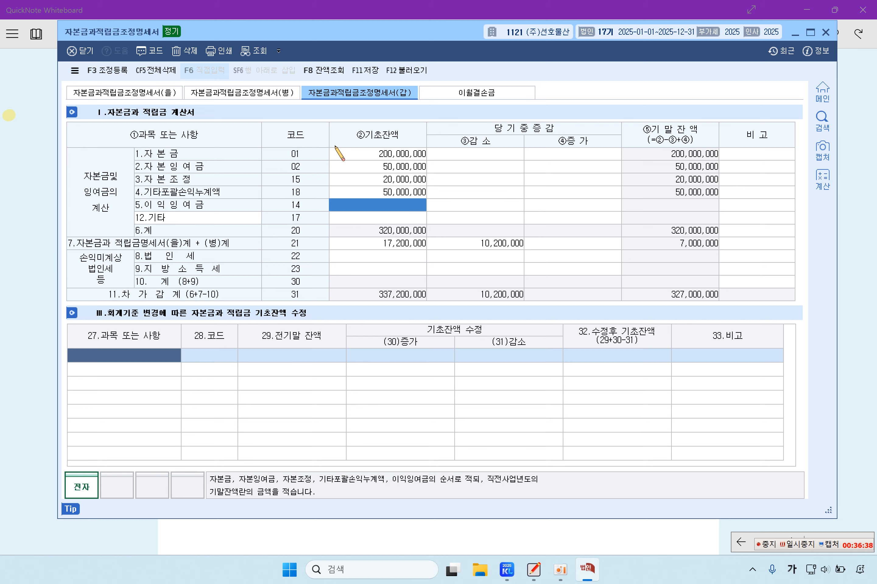
{"action": "type", "text": "82000000"}
{"action": "key", "text": "Return"}
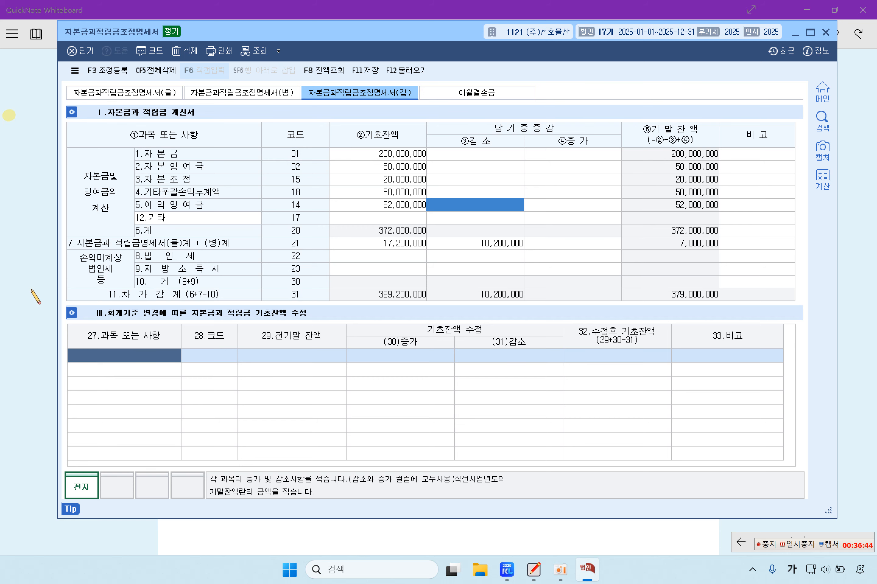
{"action": "left_click", "coordinate": [38, 296]}
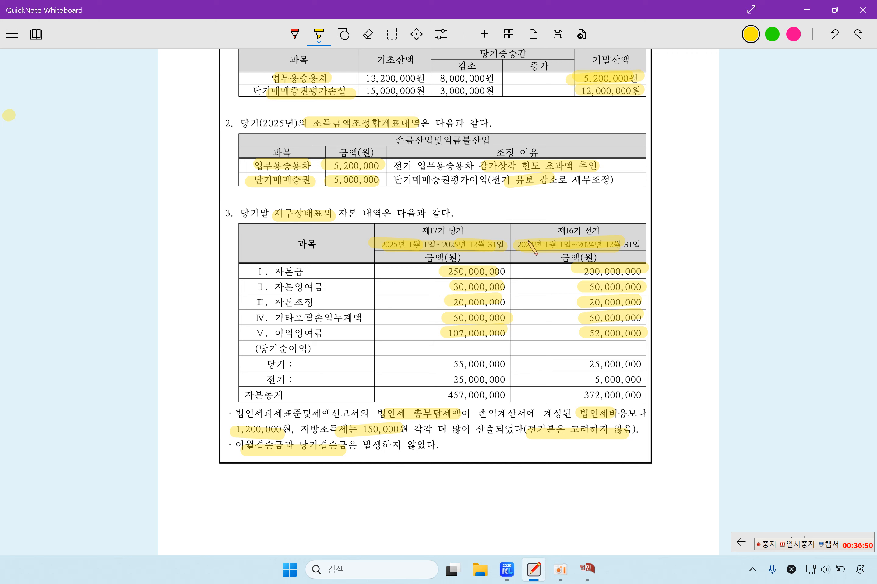
Step: Enter a 50,000,000 자본금 increase and a 20,000,000 자본잉여금 decrease for this year
{"action": "left_click", "coordinate": [587, 568]}
{"action": "left_click", "coordinate": [583, 155]}
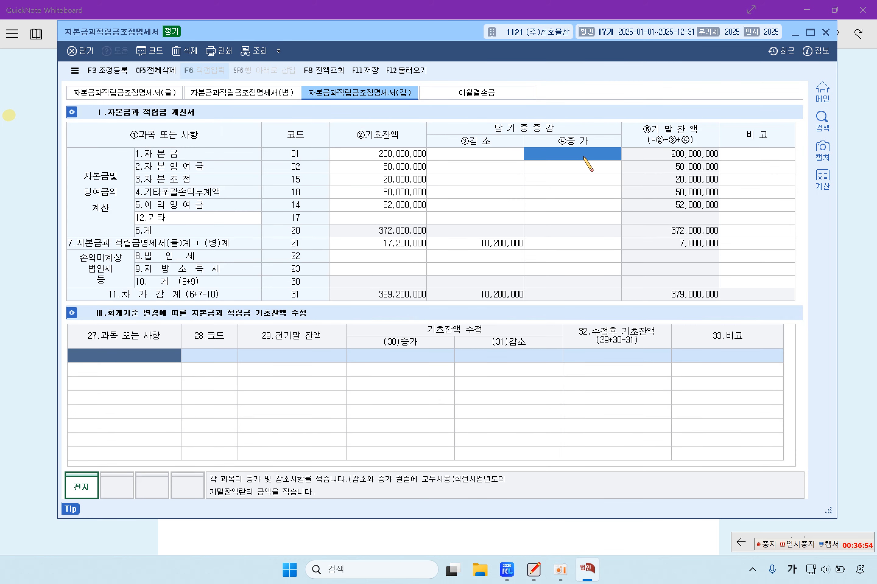
{"action": "type", "text": "8"}
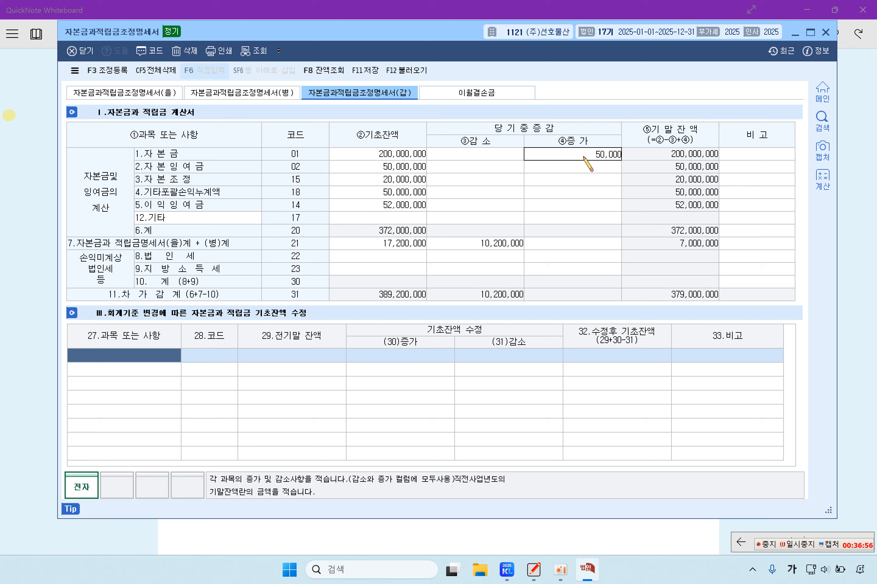
{"action": "type", "text": "0000000"}
{"action": "key", "text": "Return"}
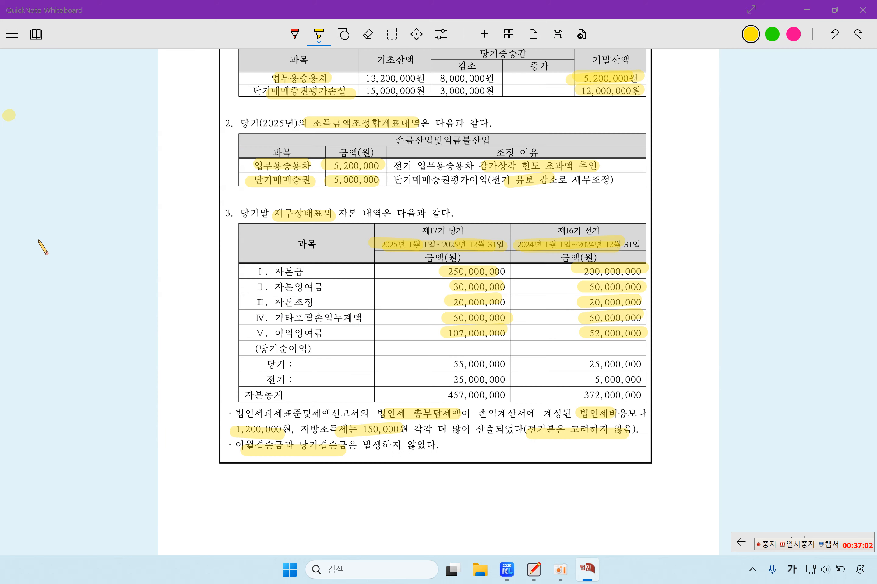
{"action": "left_click", "coordinate": [47, 250]}
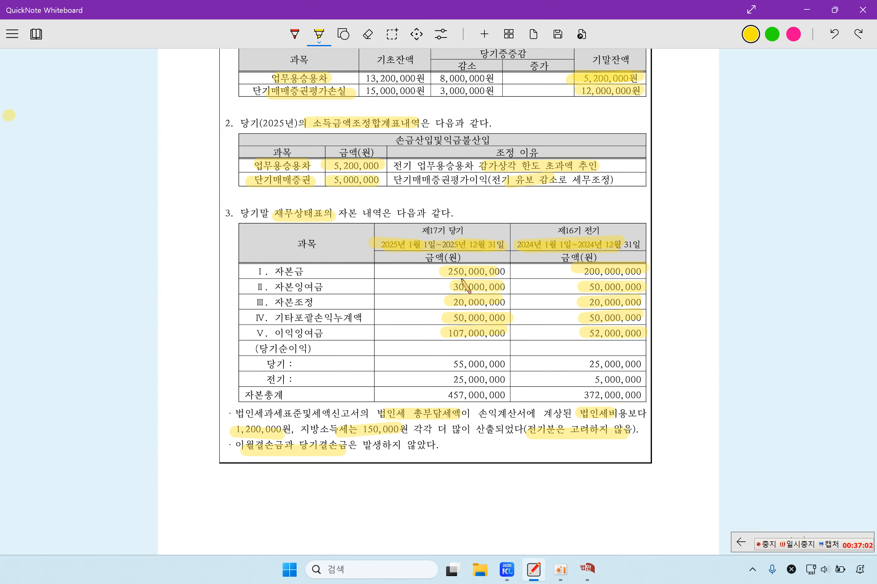
{"action": "left_click", "coordinate": [586, 569]}
{"action": "left_click", "coordinate": [496, 167]}
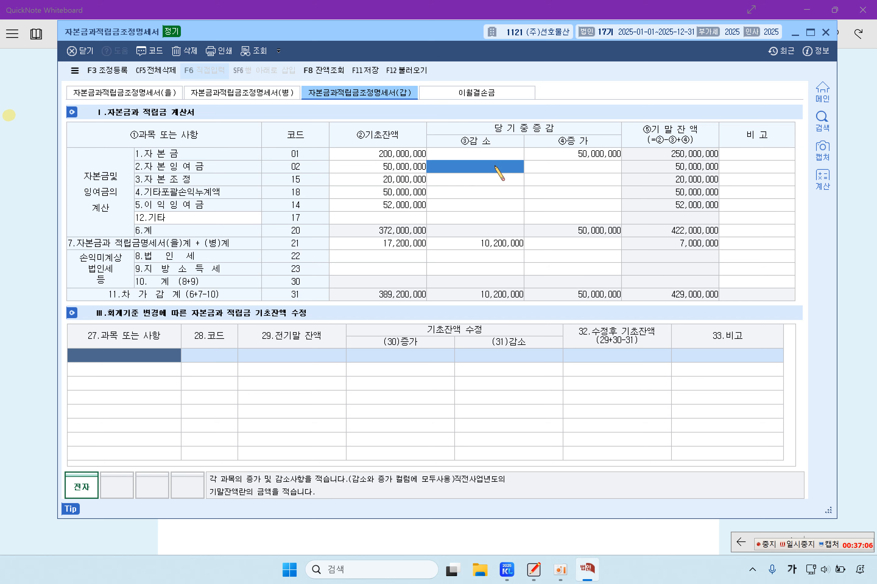
{"action": "type", "text": "20000000"}
{"action": "key", "text": "Return"}
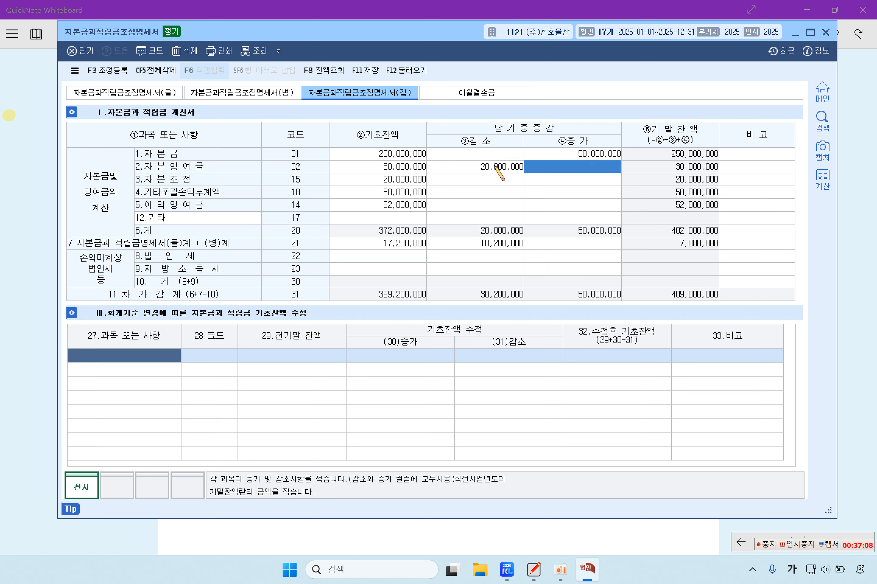
Step: Enter a 55,000,000 이익잉여금 increase, checking figures against the problem document
{"action": "left_click", "coordinate": [49, 257]}
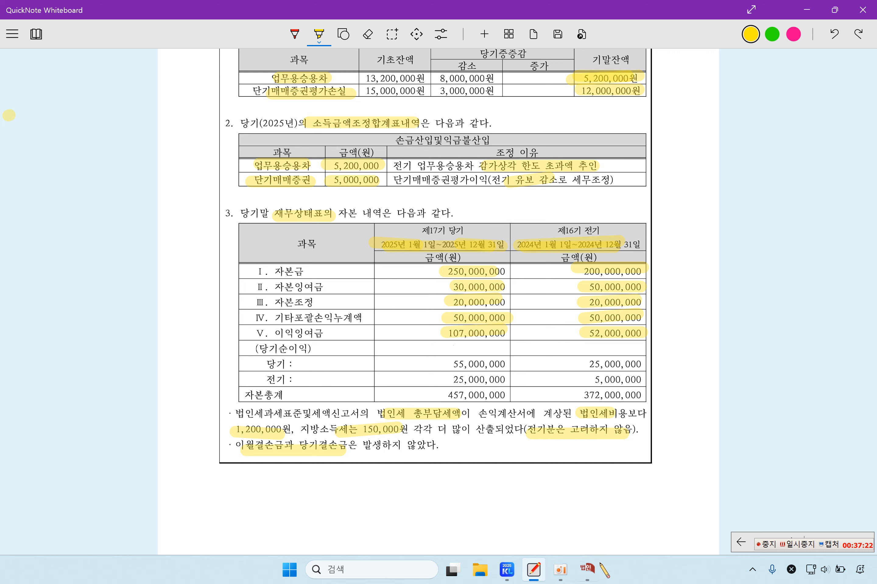
{"action": "left_click", "coordinate": [587, 568]}
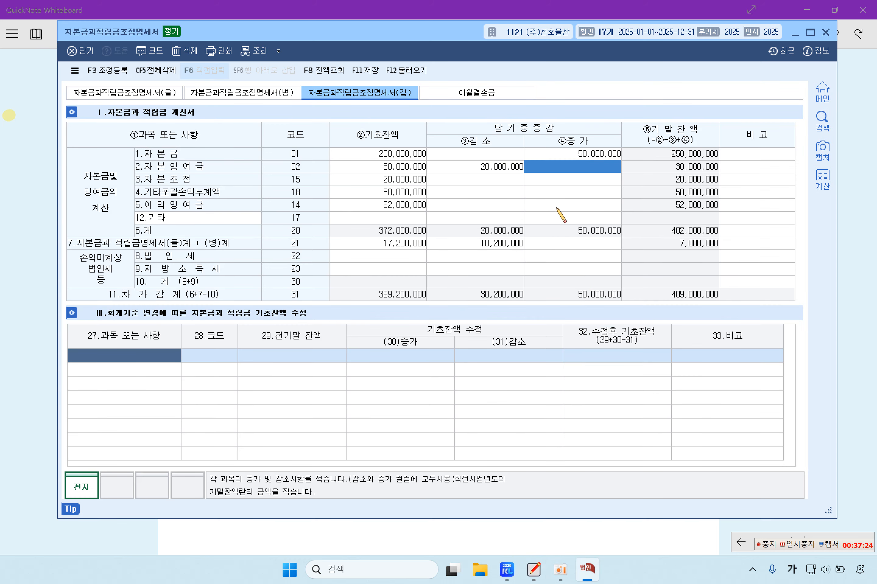
{"action": "key", "text": "Down"}
{"action": "key", "text": "Down"}
{"action": "key", "text": "Down"}
{"action": "type", "text": "55"}
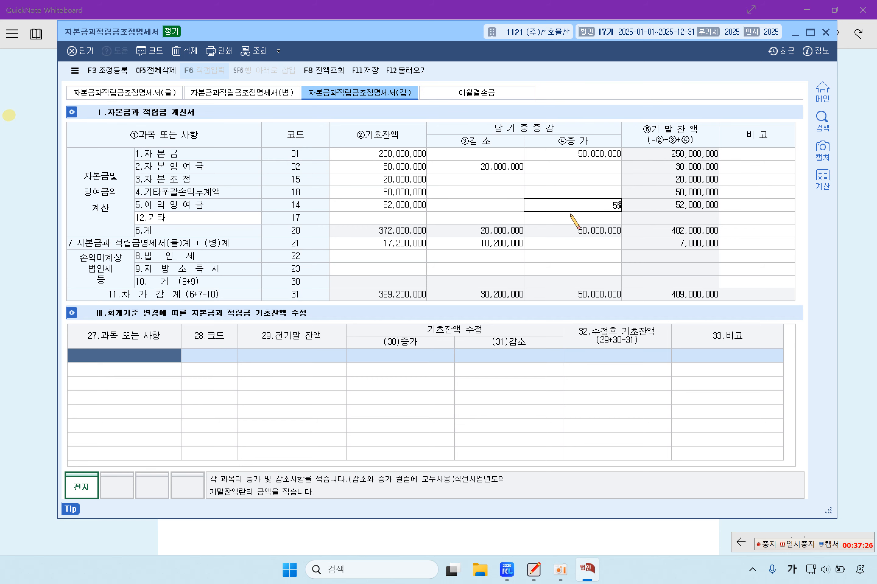
{"action": "type", "text": ",000,000"}
{"action": "key", "text": "Return"}
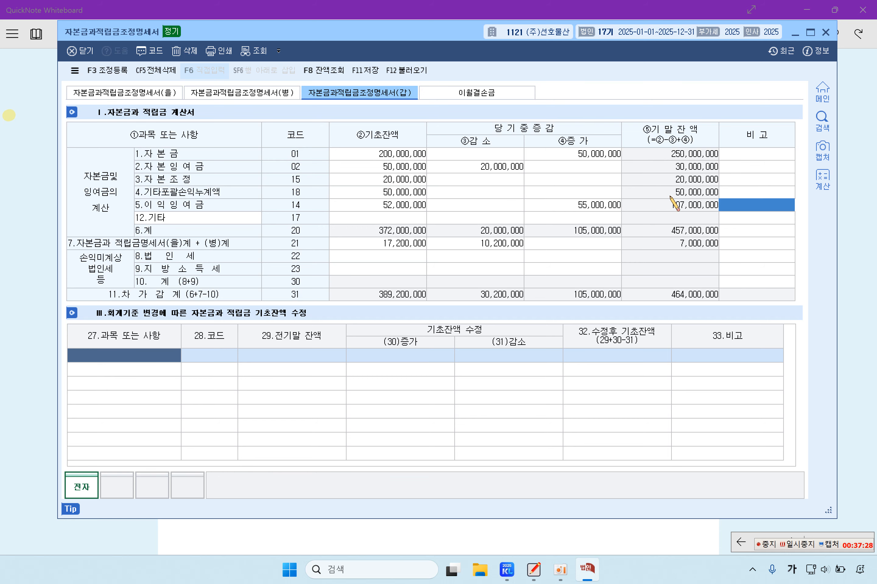
{"action": "left_click", "coordinate": [43, 329]}
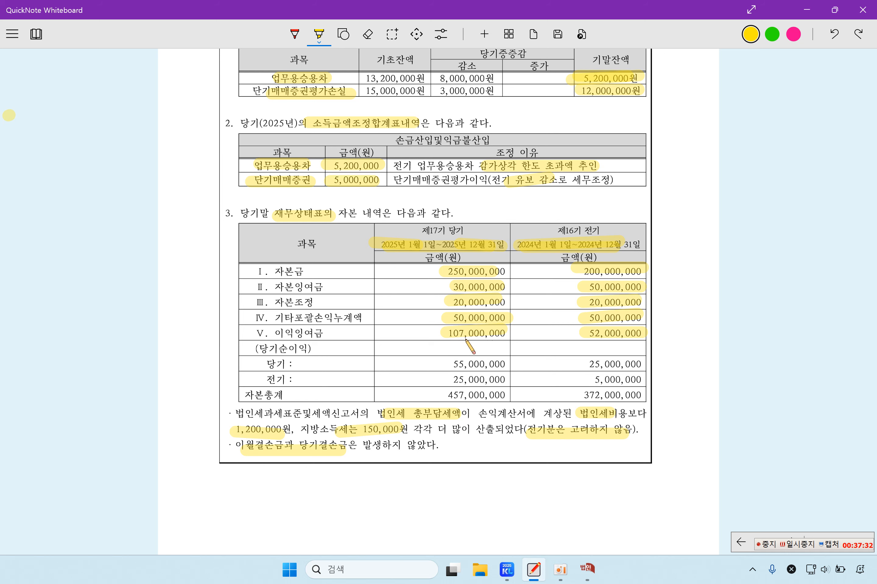
{"action": "left_click", "coordinate": [589, 573]}
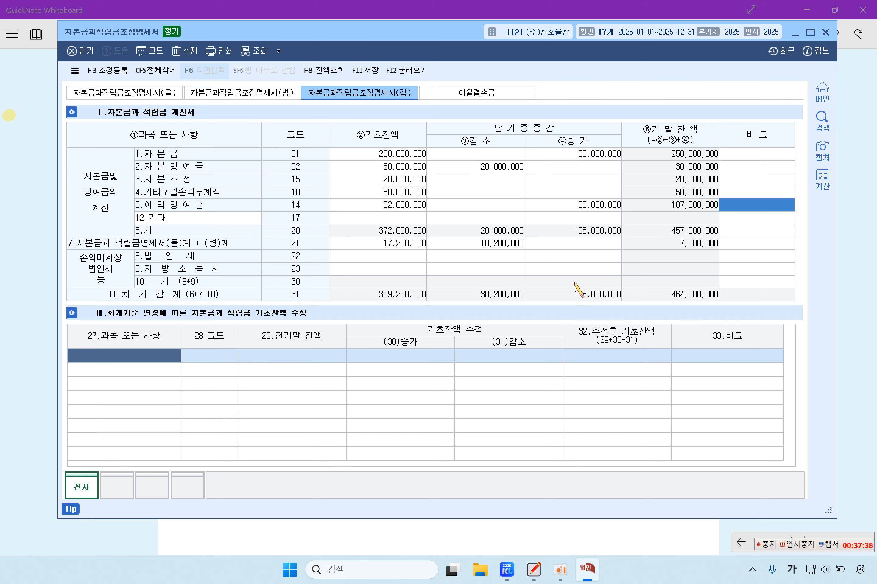
{"action": "left_click", "coordinate": [29, 374]}
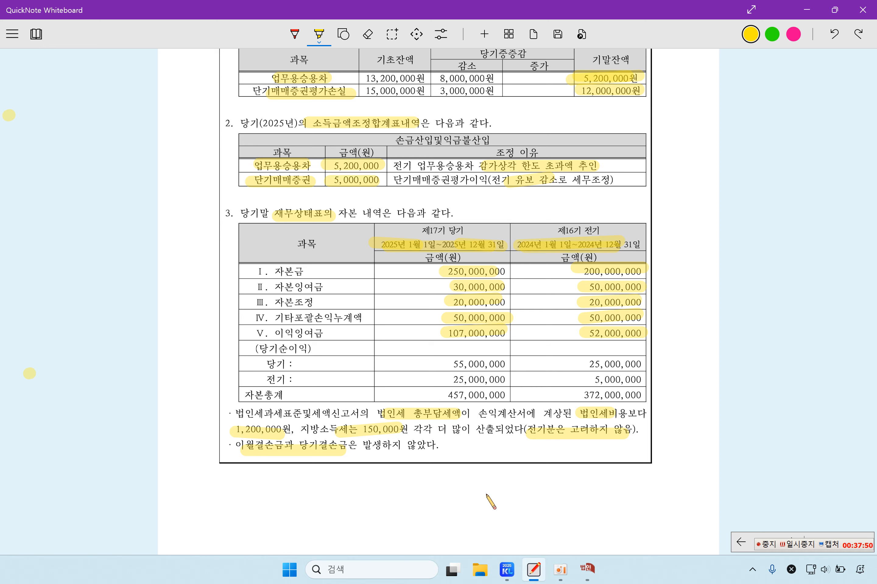
Step: Enter unrecorded taxes as increases: 1,200,000 법인세 and 150,000 지방소득세
{"action": "left_click", "coordinate": [587, 570]}
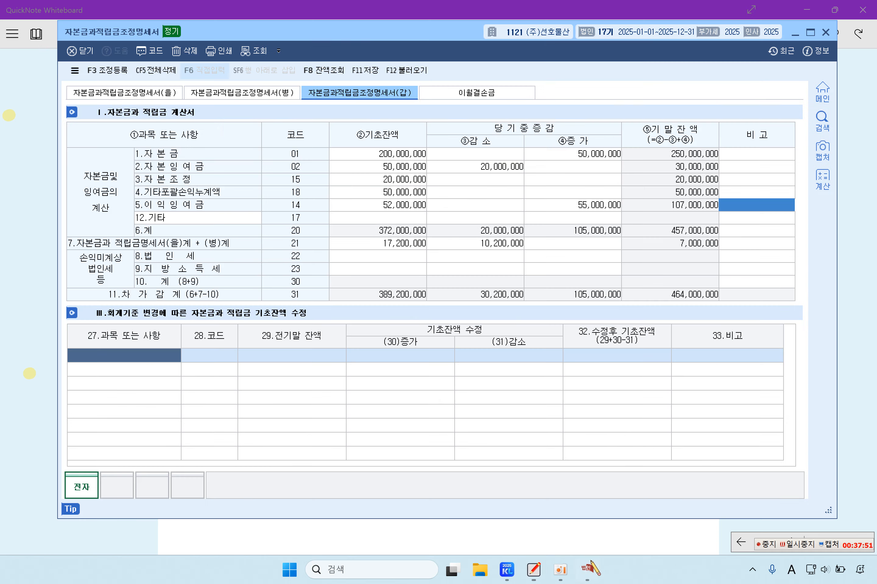
{"action": "left_click", "coordinate": [602, 254]}
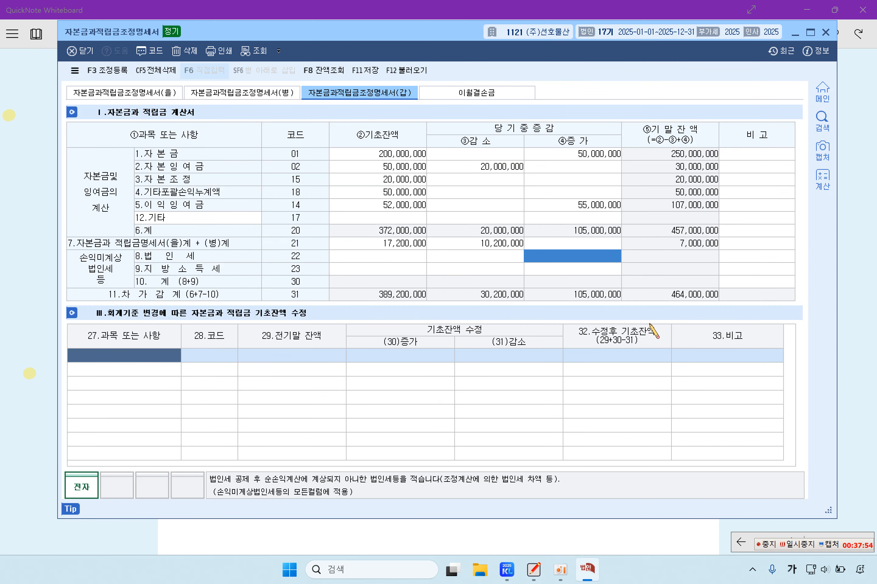
{"action": "type", "text": "1,200,000"}
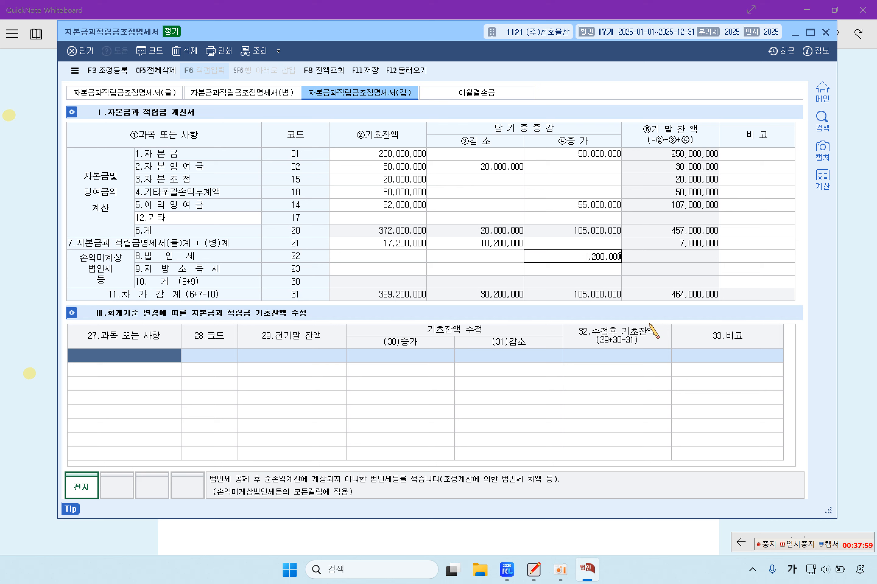
{"action": "key", "text": "Return"}
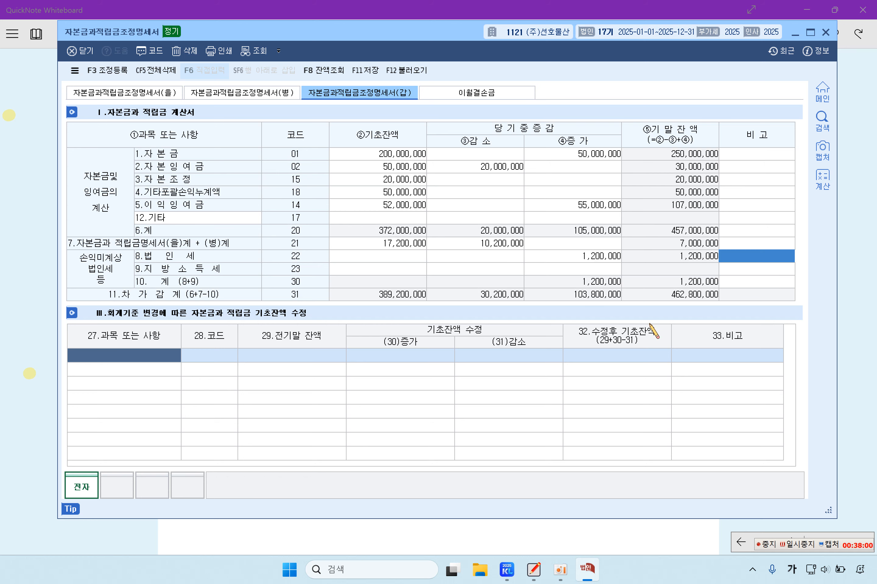
{"action": "key", "text": "Left"}
{"action": "key", "text": "Left"}
{"action": "key", "text": "Down"}
{"action": "key", "text": "Right"}
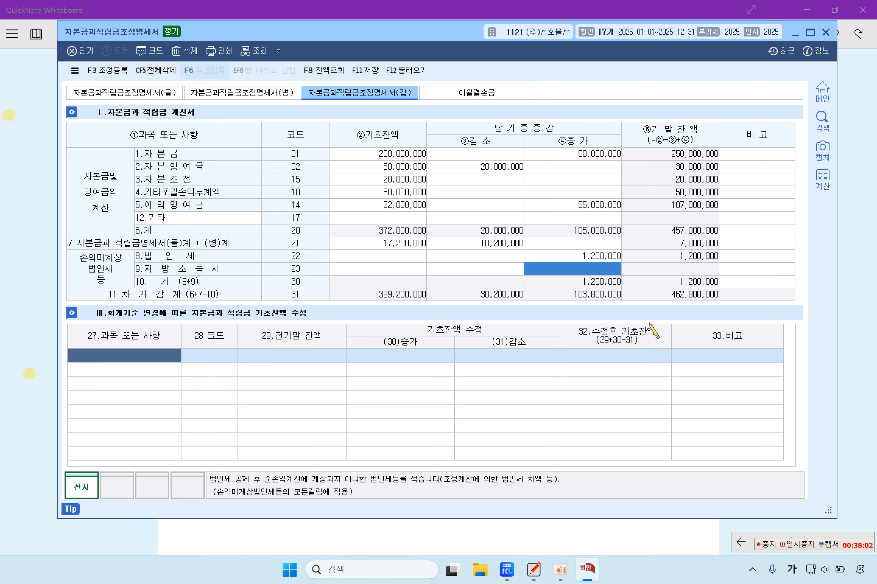
{"action": "type", "text": "1"}
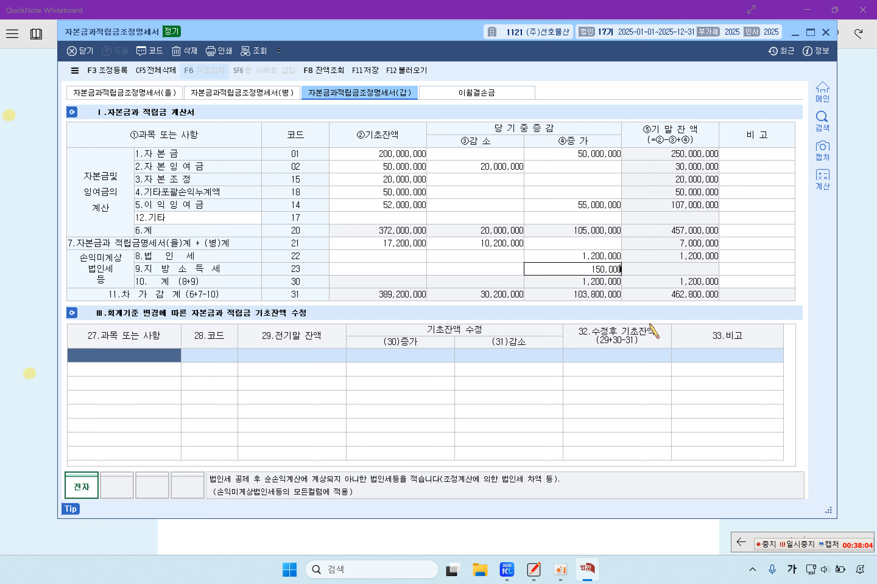
{"action": "type", "text": "50,000"}
{"action": "key", "text": "Return"}
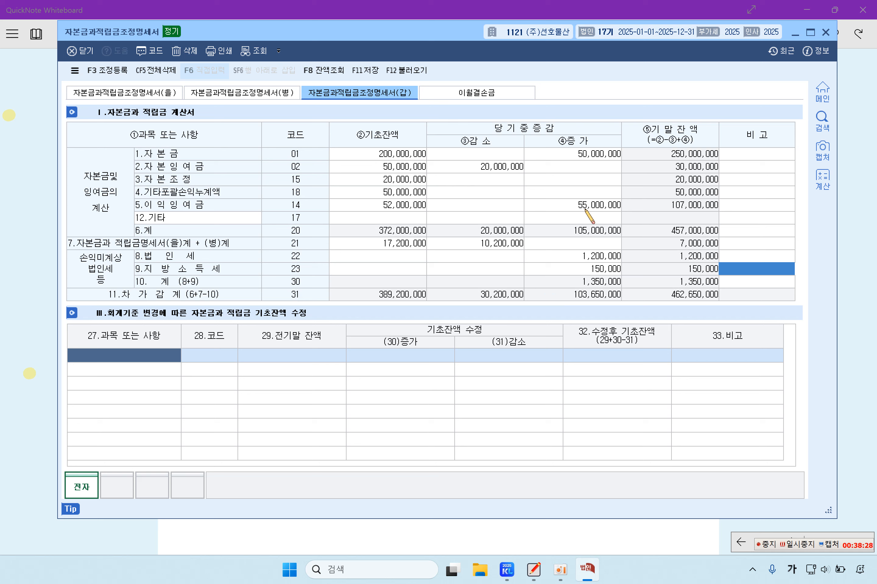
Step: Save the completed (갑) statement with F11 and close the form
{"action": "left_click", "coordinate": [33, 281]}
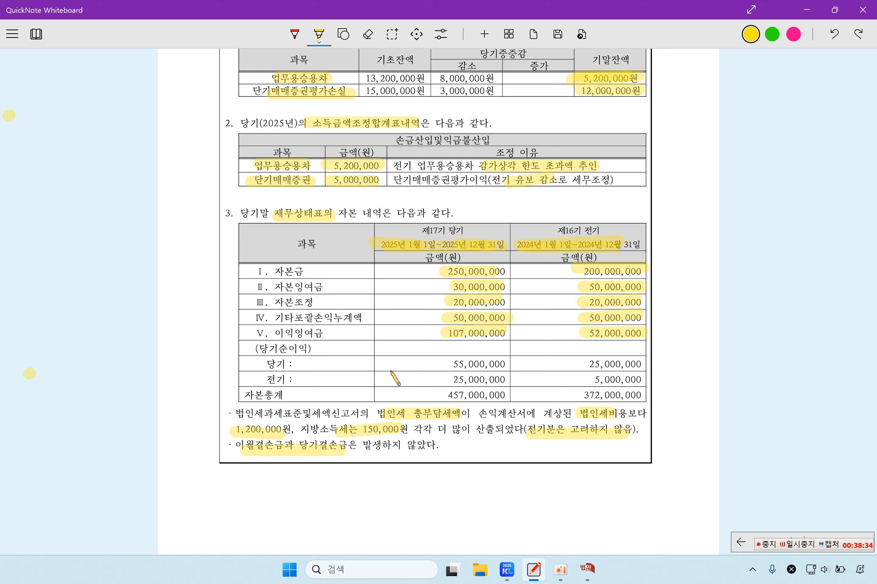
{"action": "left_click", "coordinate": [593, 566]}
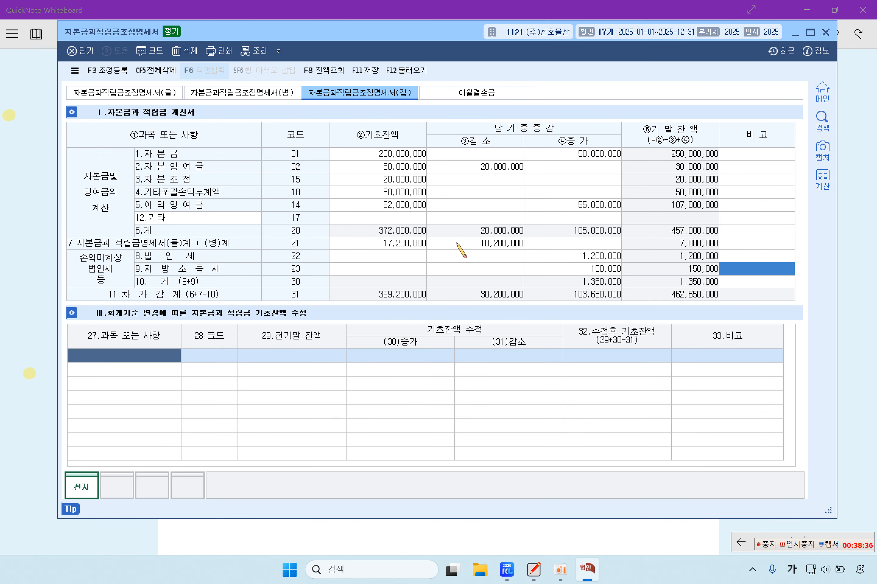
{"action": "key", "text": "F11"}
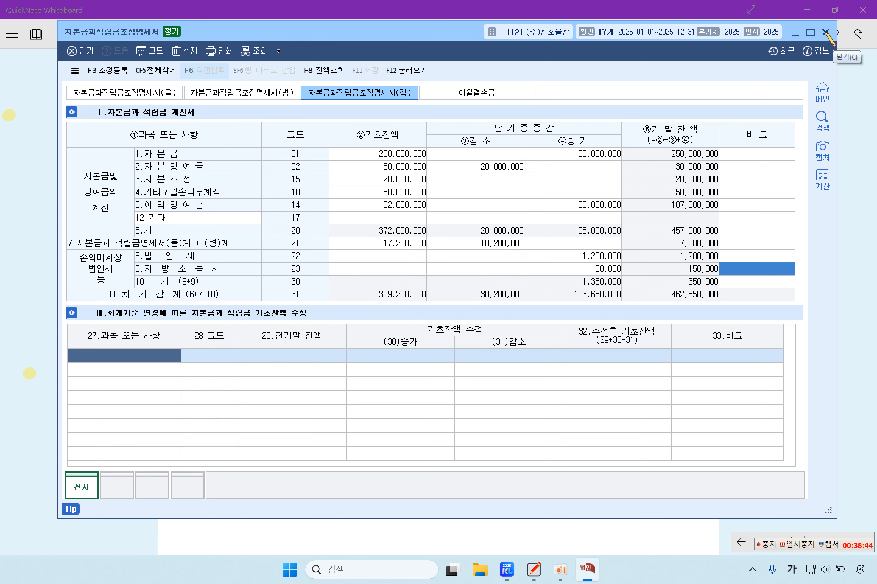
{"action": "left_click", "coordinate": [826, 32]}
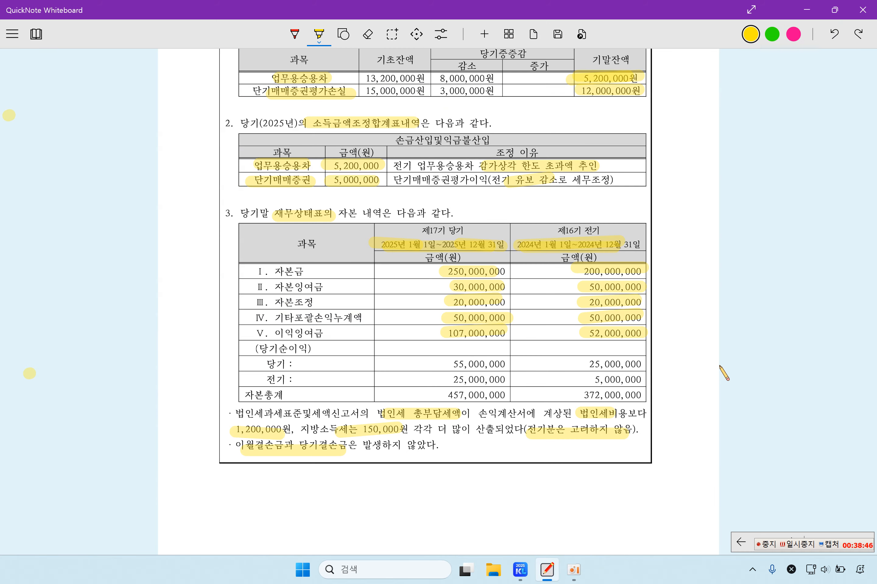
{"action": "scroll", "coordinate": [721, 370], "scroll_direction": "down", "scroll_amount": 10}
{"action": "scroll", "coordinate": [724, 374], "scroll_direction": "up", "scroll_amount": 10}
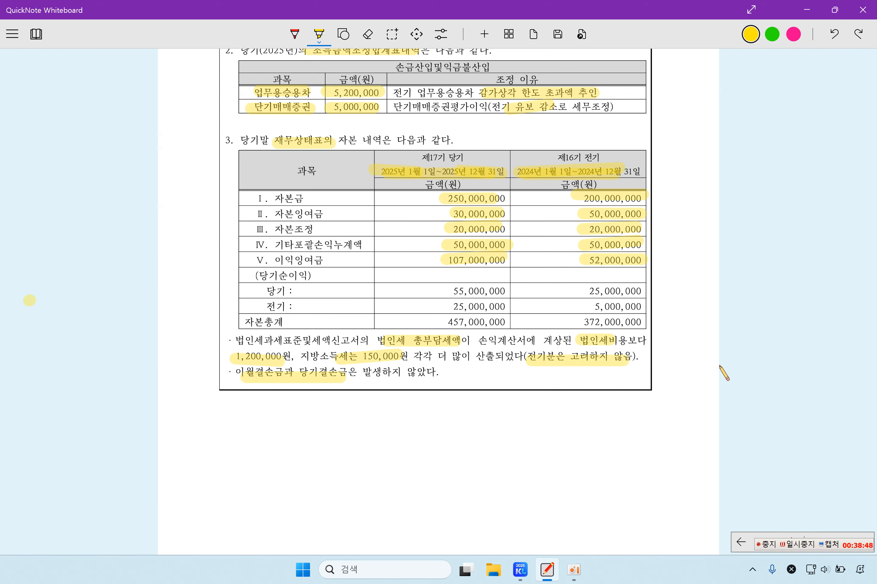